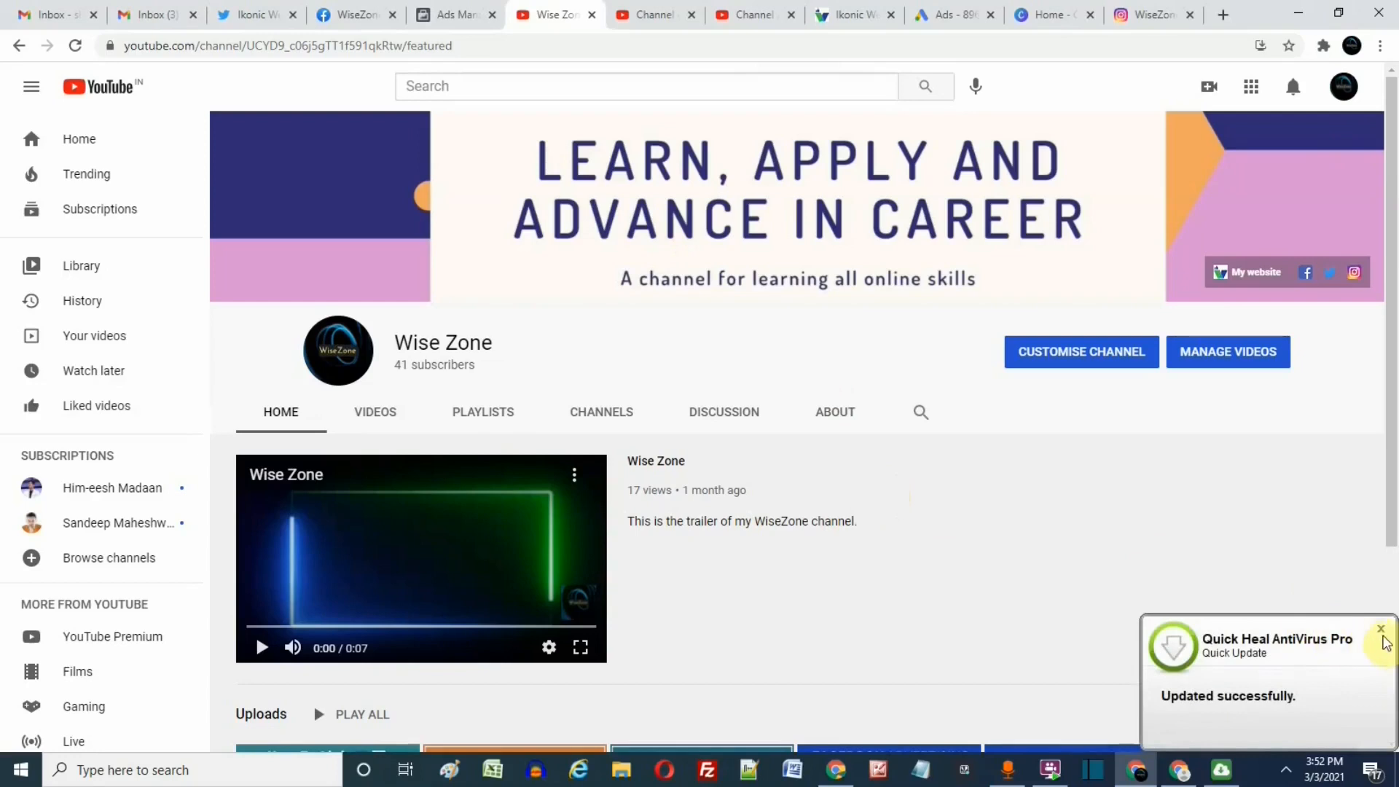
# Dismiss the antivirus update notification.
pyautogui.click(1380, 628)
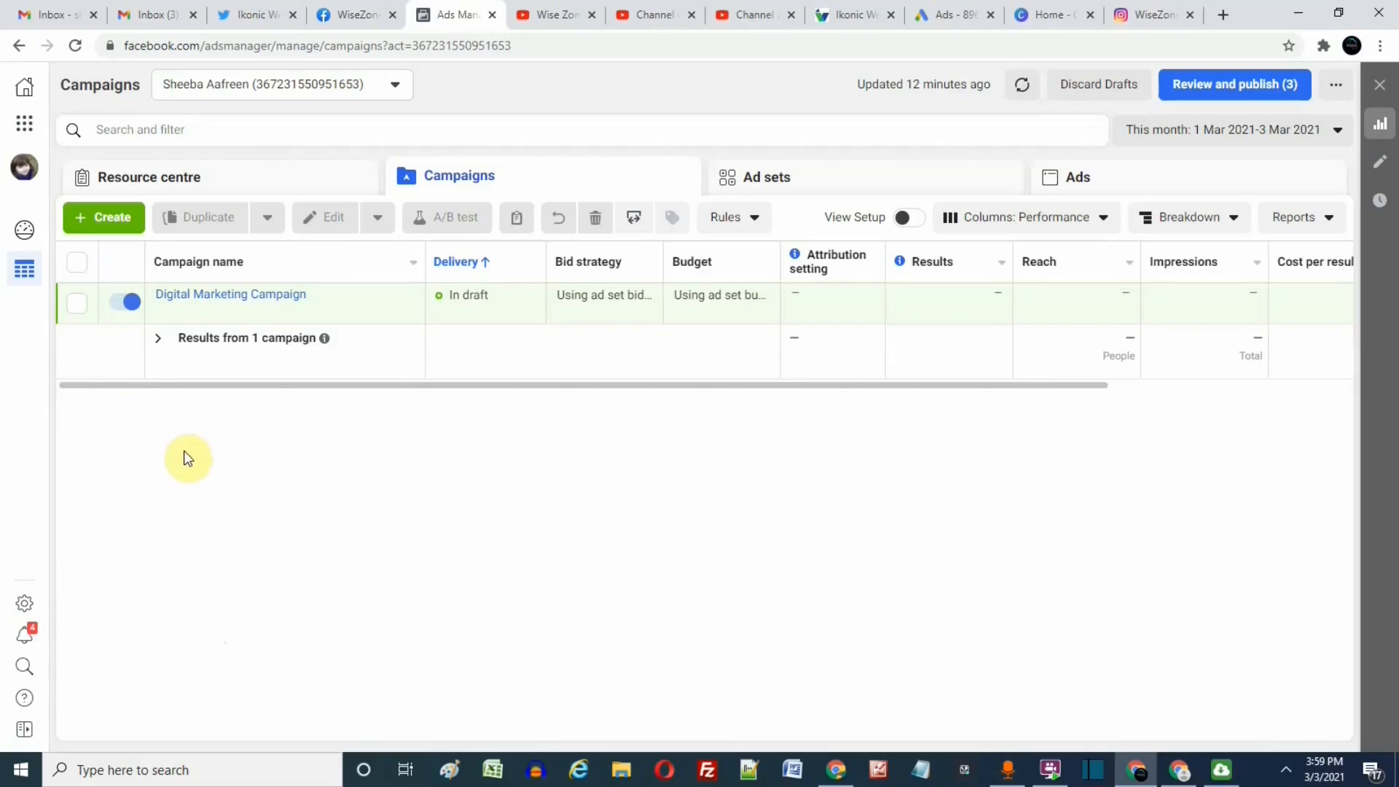
# Start a new campaign with the Lead Generation objective and name the campaign "new campaign".
pyautogui.click(108, 218)
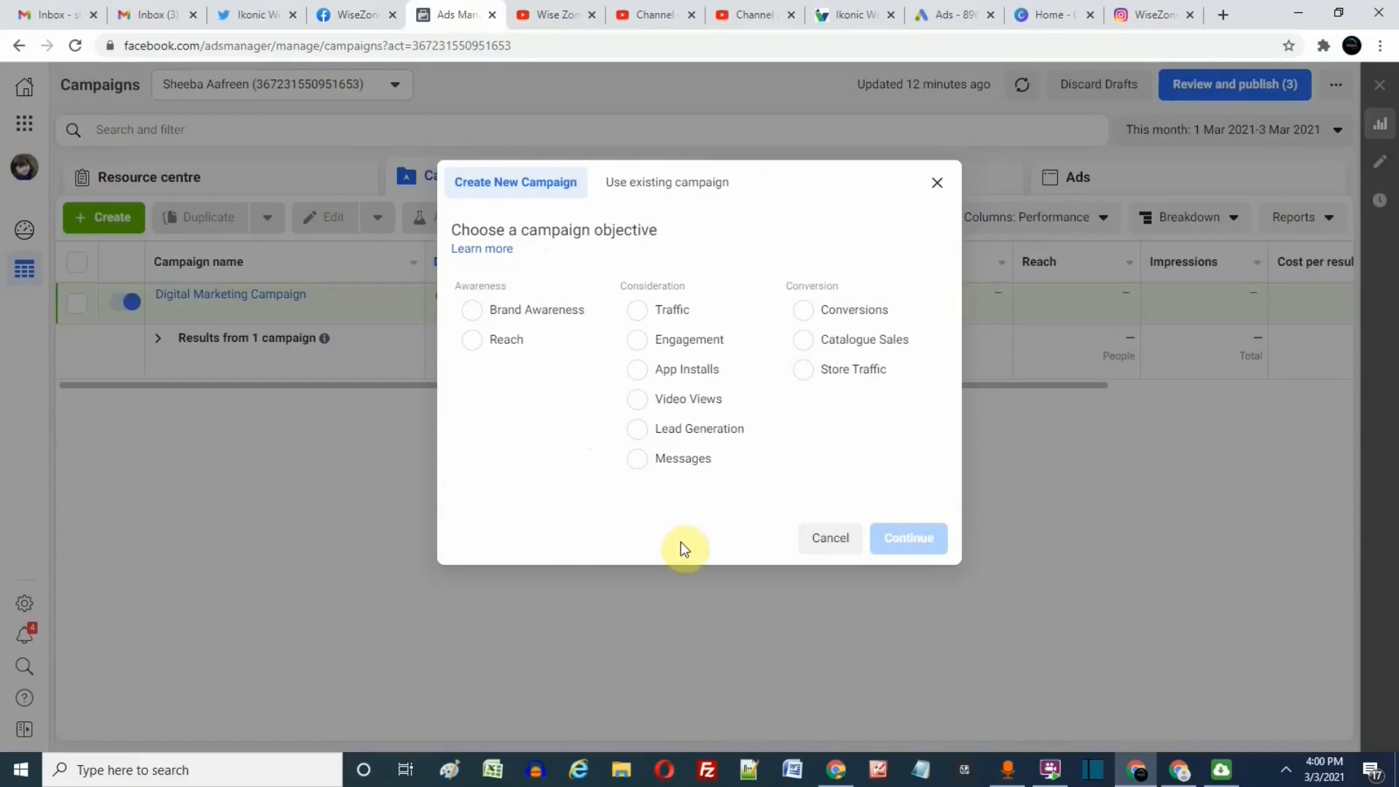
pyautogui.click(635, 431)
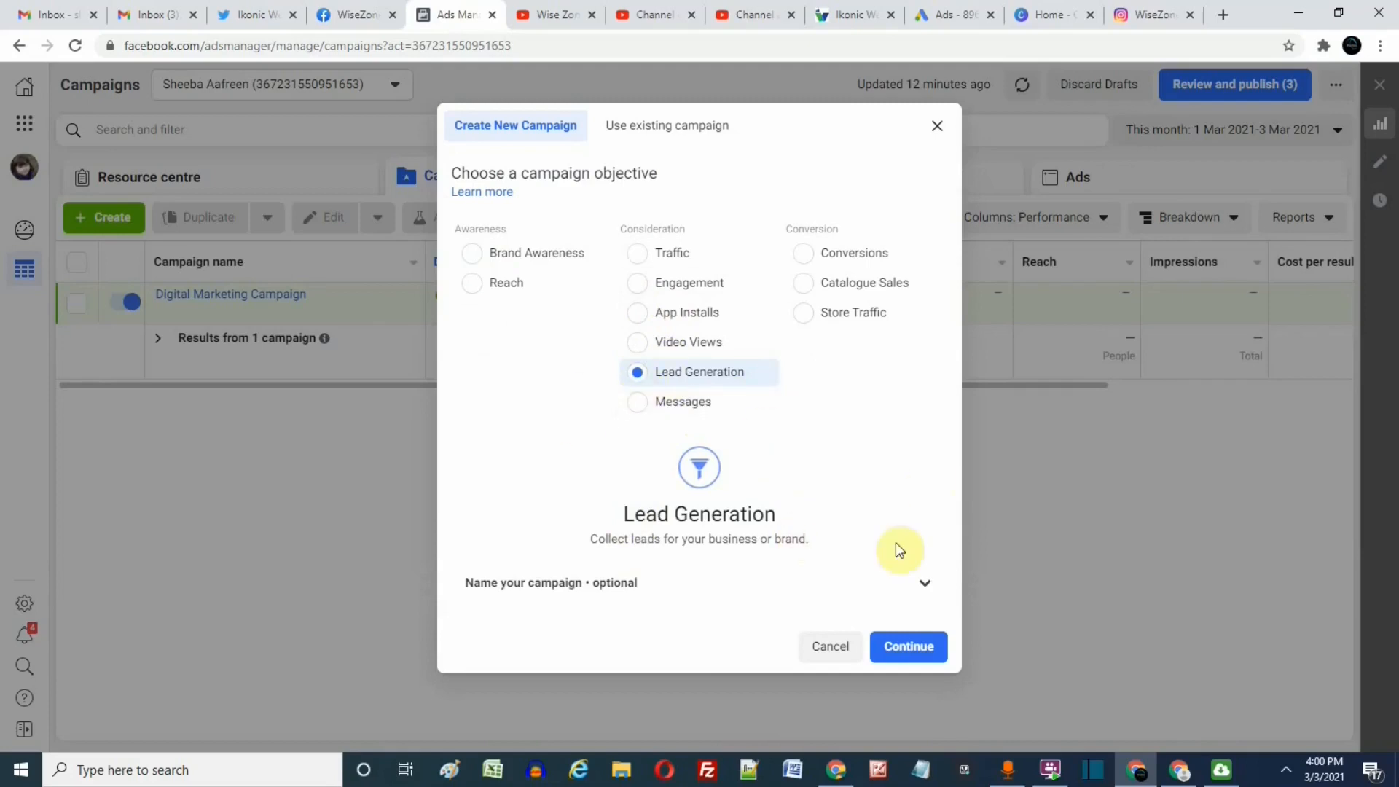
pyautogui.click(916, 583)
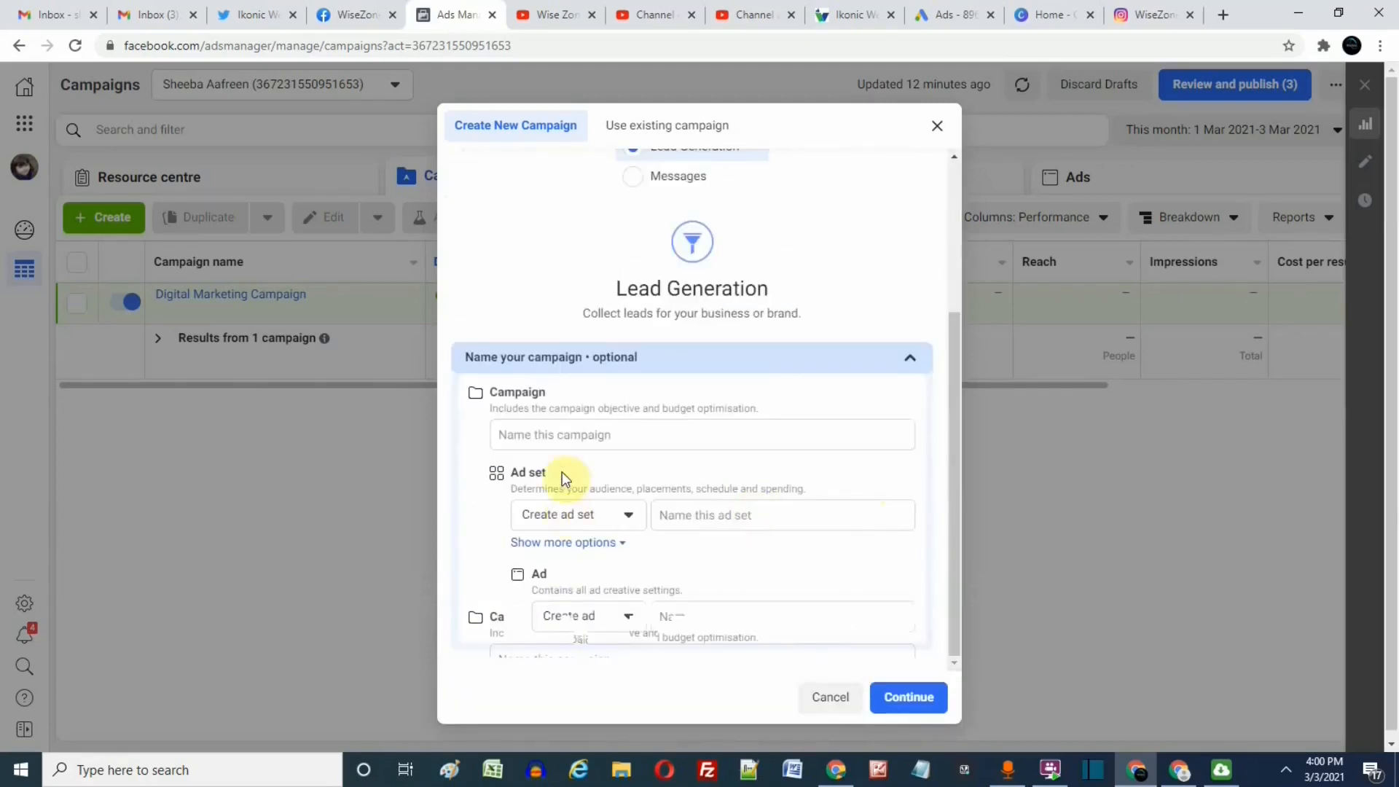
pyautogui.click(583, 430)
pyautogui.write('n')
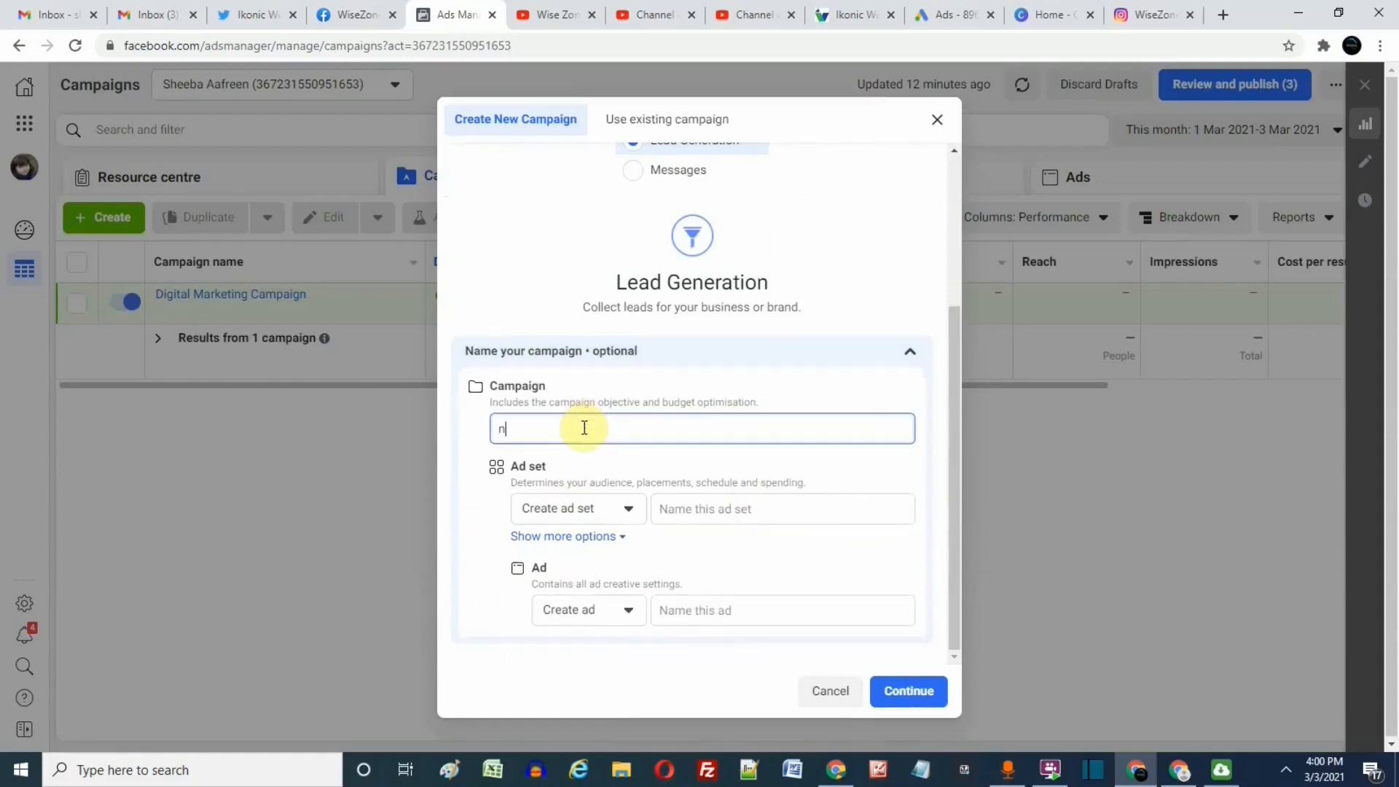
pyautogui.write('ew campaign')
# Reuse the campaign name "new campaign" for the ad set and the ad, and continue to the campaign editor.
pyautogui.hotkey('ctrl', 'a')
pyautogui.hotkey('ctrl', 'c')
pyautogui.click(693, 510)
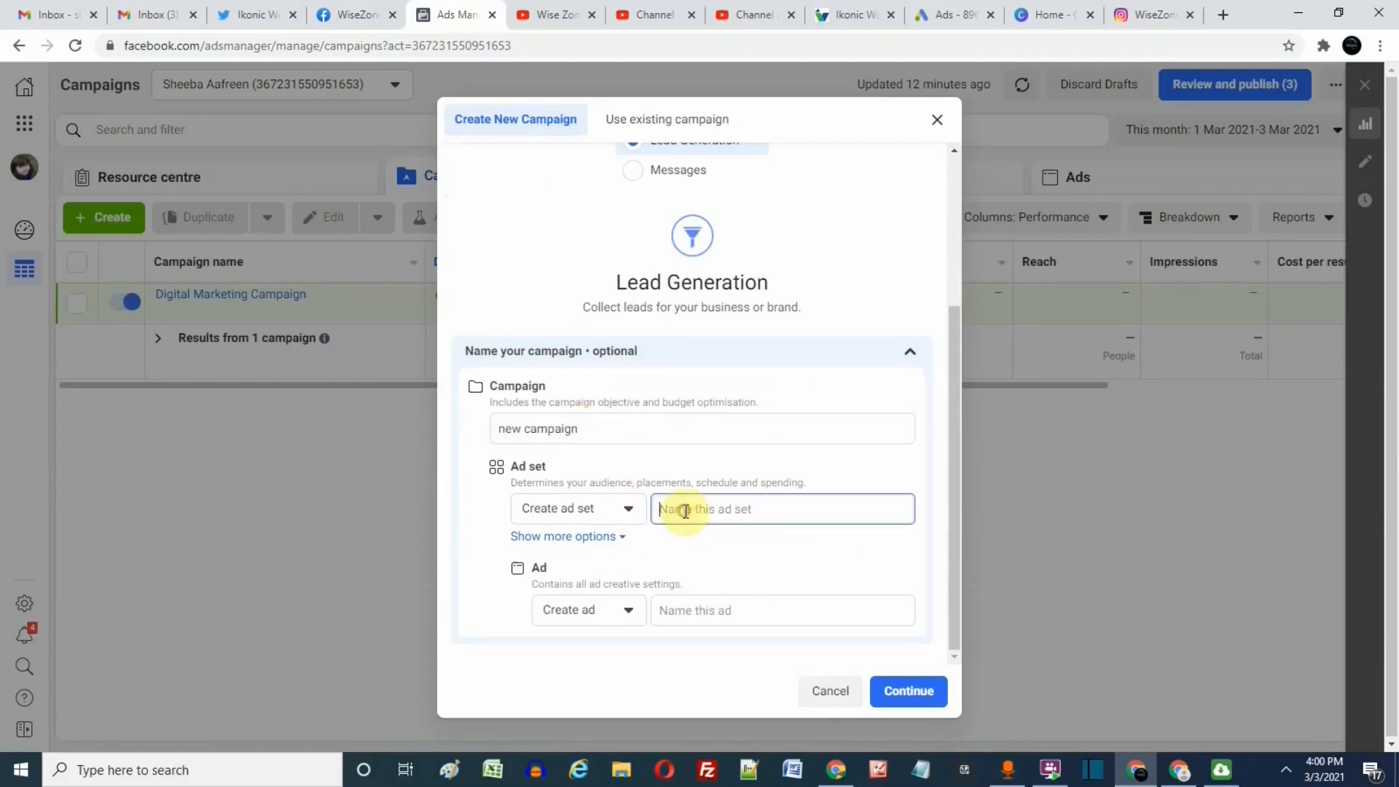
pyautogui.hotkey('ctrl', 'v')
pyautogui.click(692, 610)
pyautogui.hotkey('ctrl', 'v')
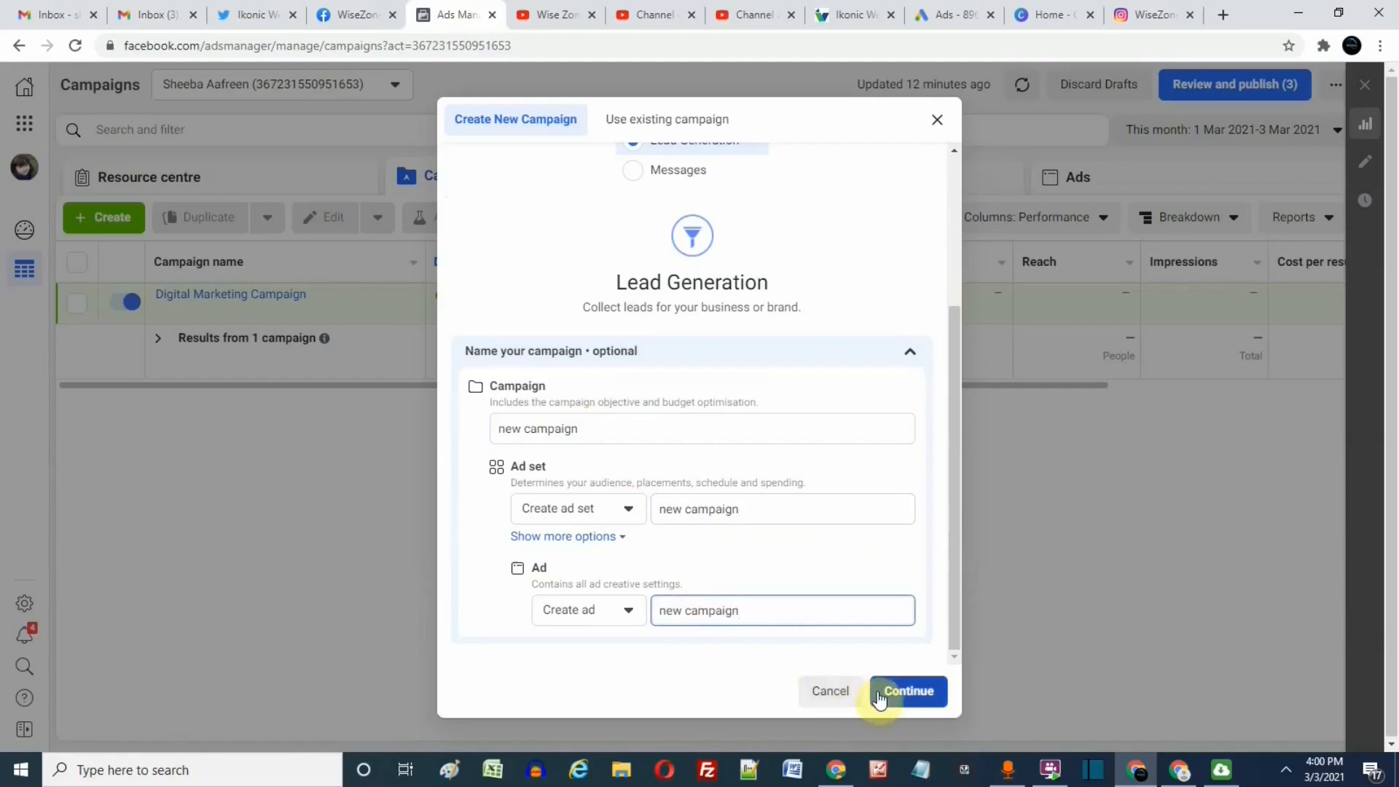
pyautogui.click(890, 700)
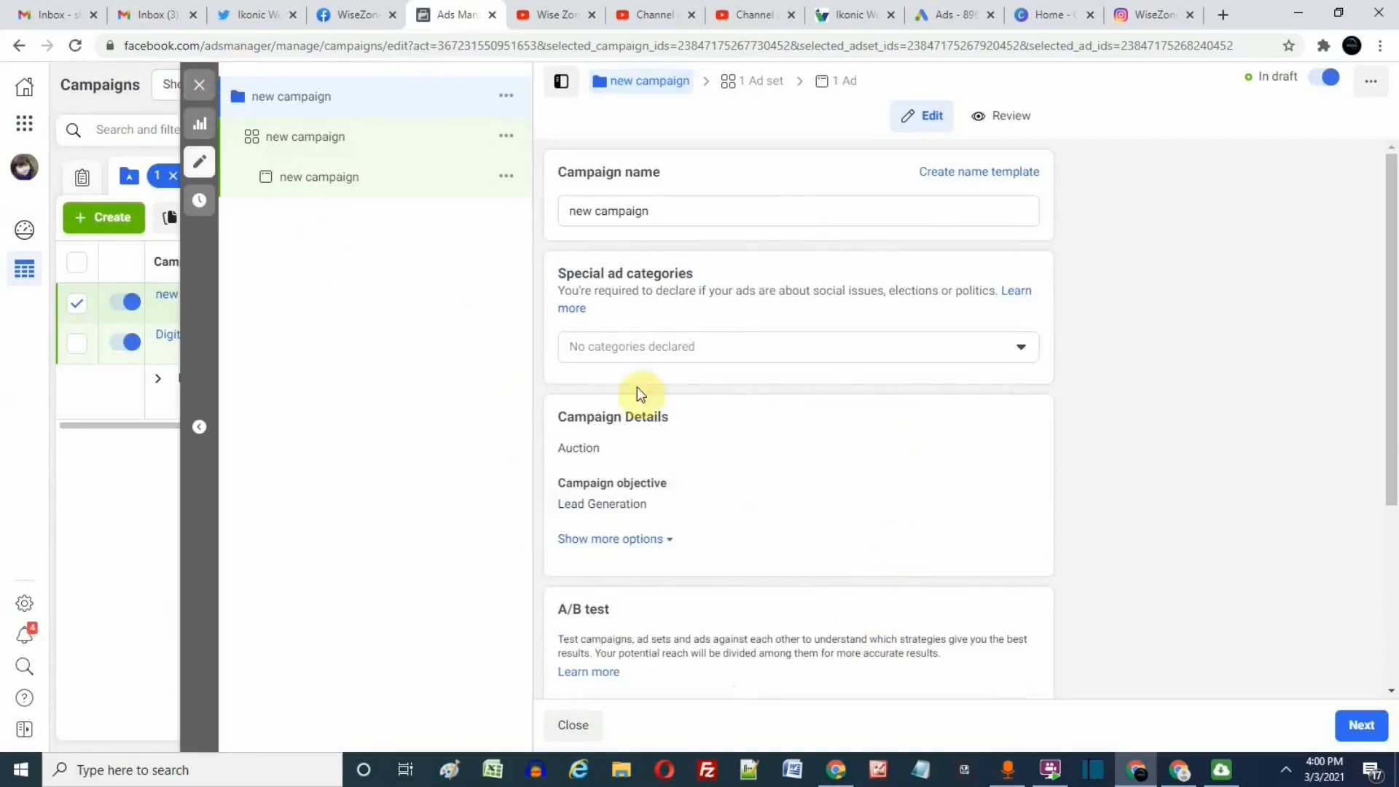
# Open the new campaign's ad set and set its daily budget to ₹100.
pyautogui.scroll(-4, 634, 379)
pyautogui.click(291, 149)
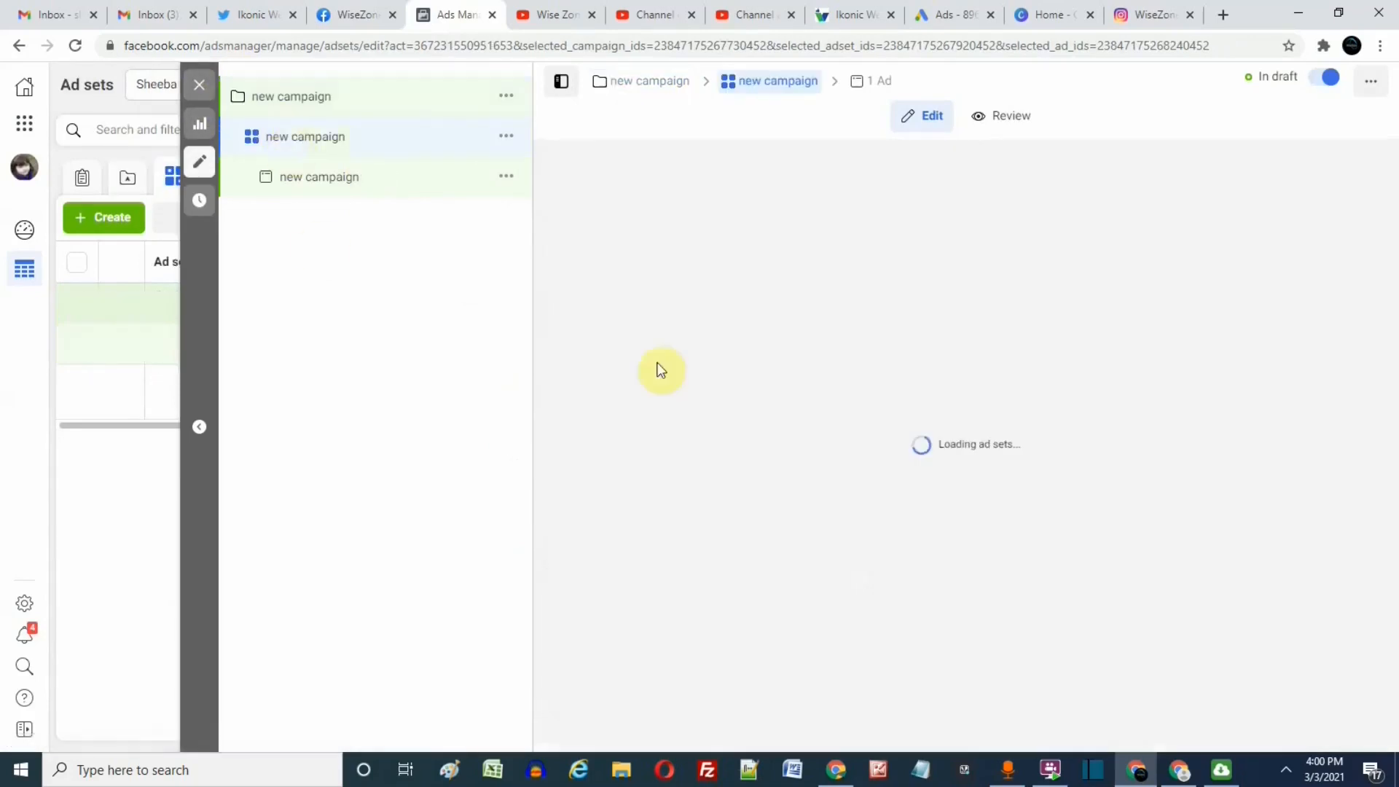
pyautogui.scroll(-3, 859, 516)
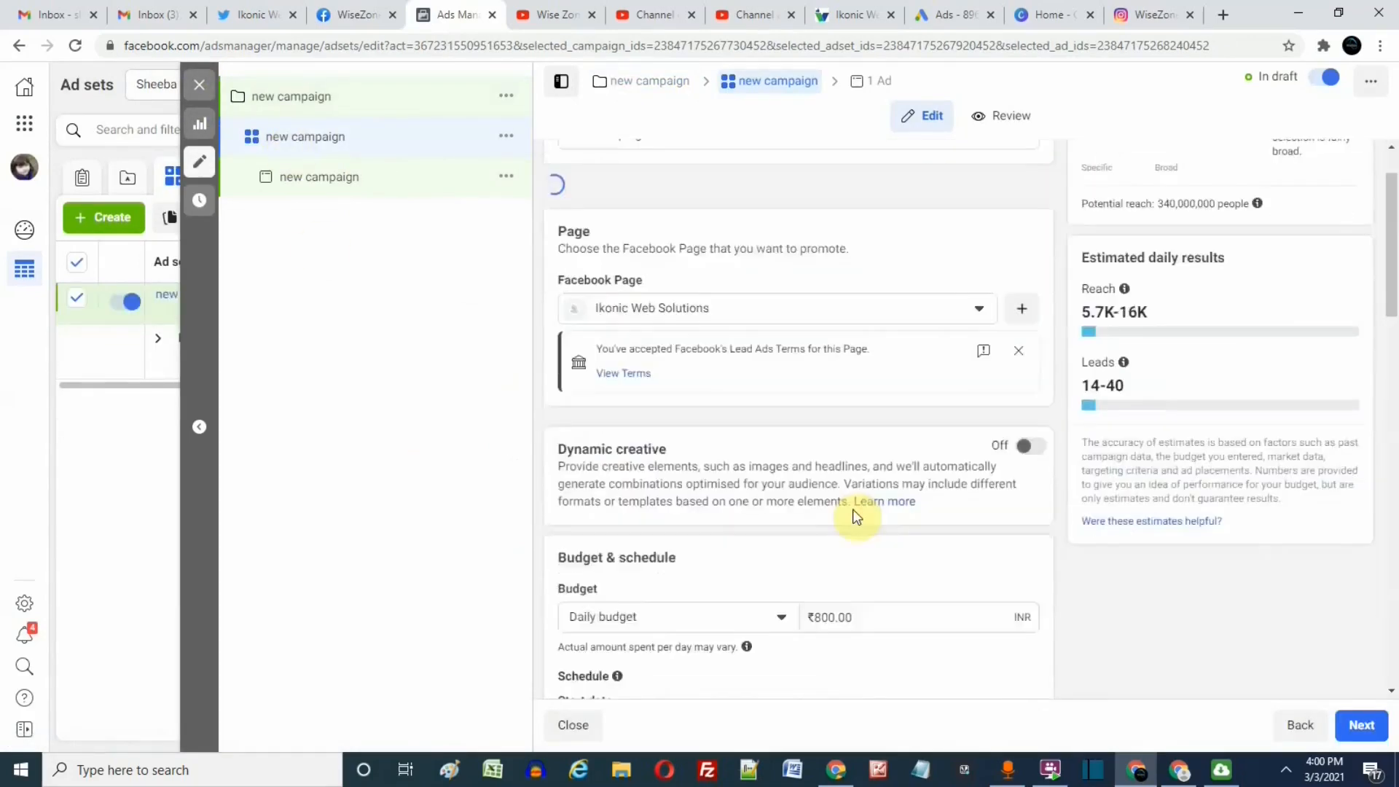
pyautogui.scroll(-2, 855, 441)
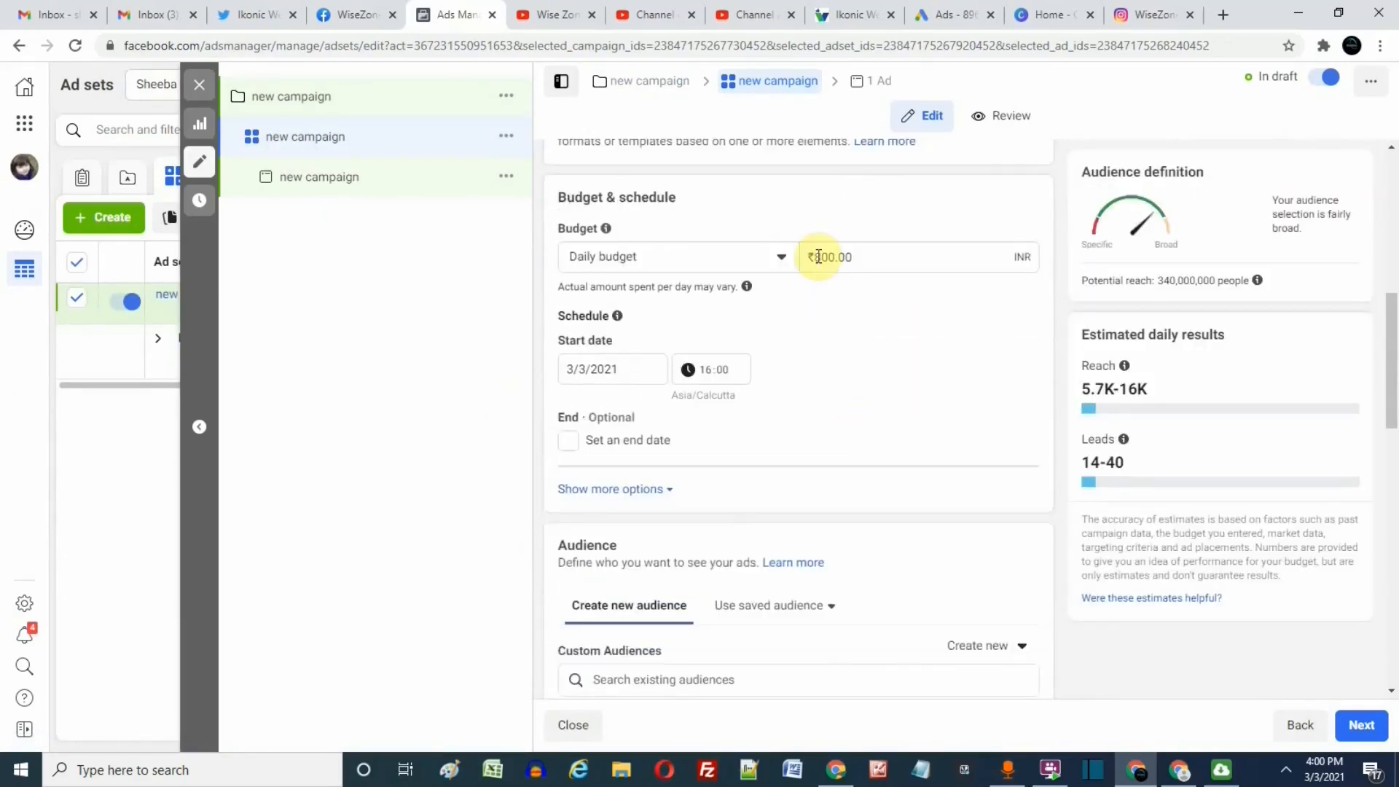
pyautogui.click(815, 258)
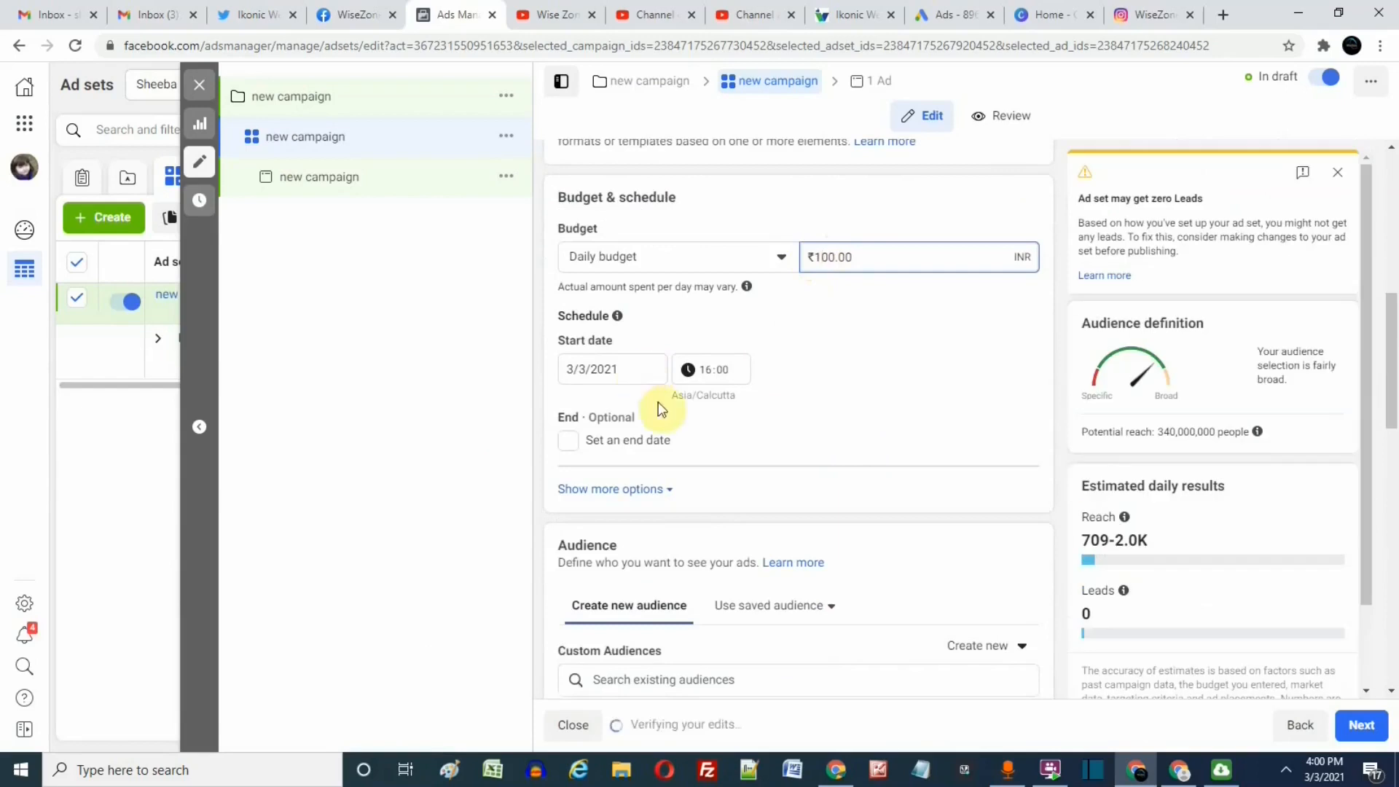
# Review the ad set's schedule, audience and placement settings, and open the new campaign's ad.
pyautogui.scroll(-2, 619, 462)
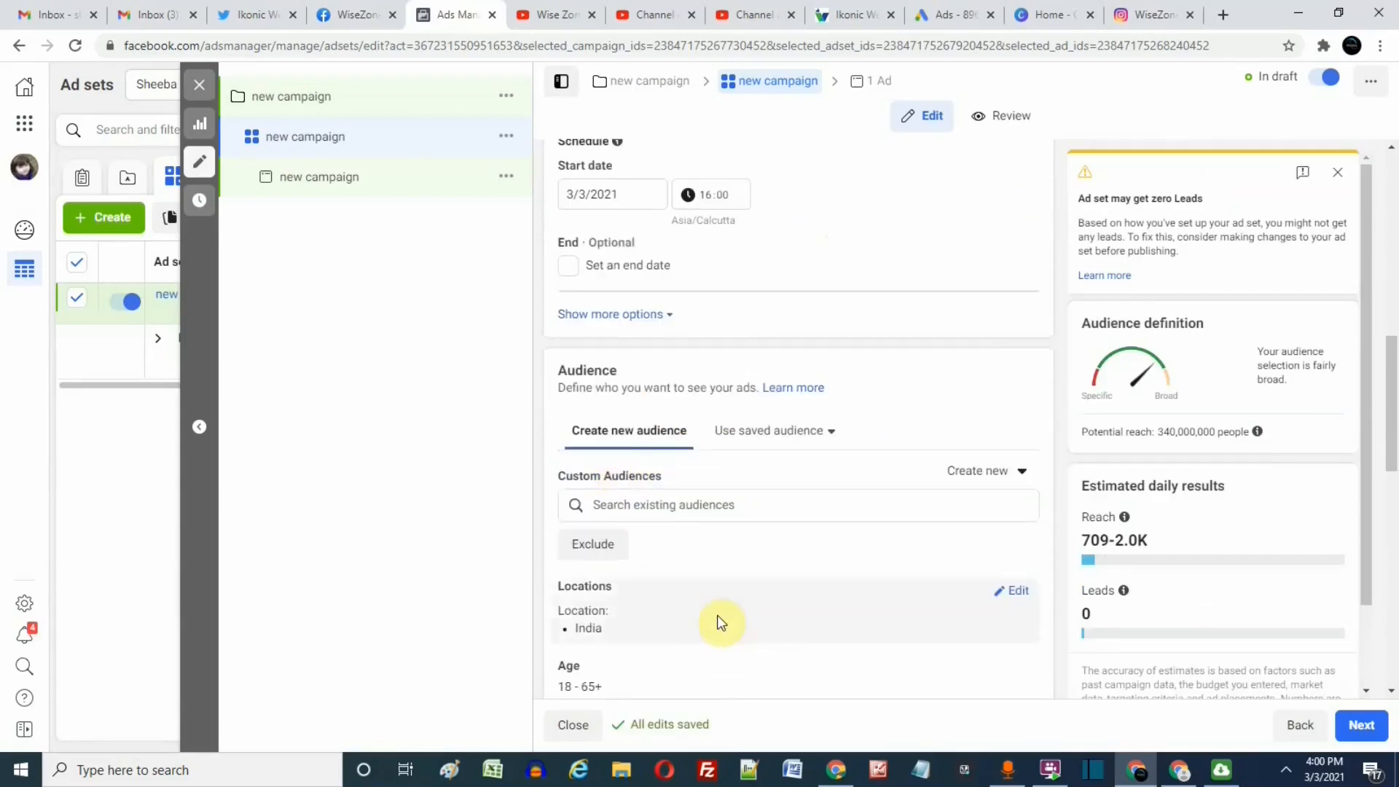
pyautogui.scroll(-2, 710, 568)
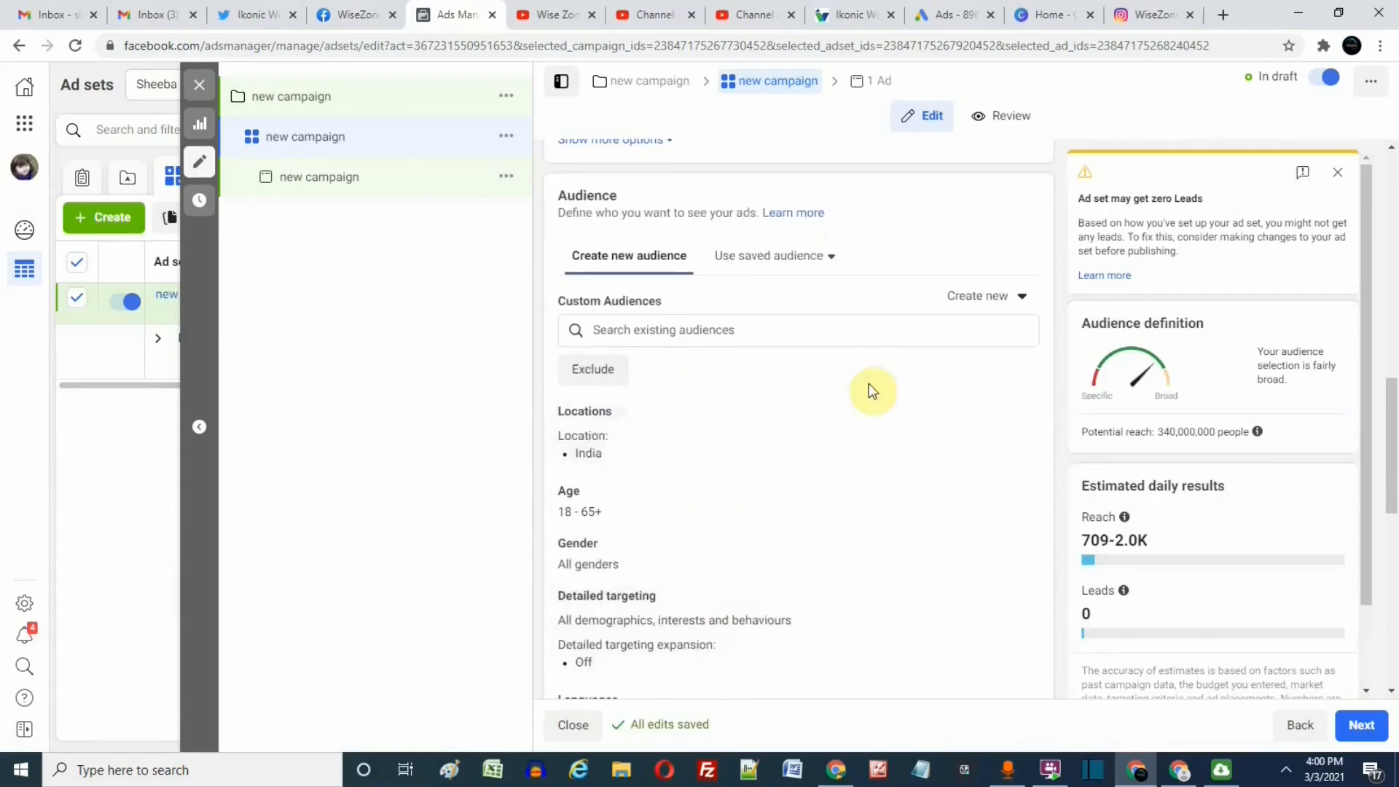
pyautogui.scroll(-3, 693, 580)
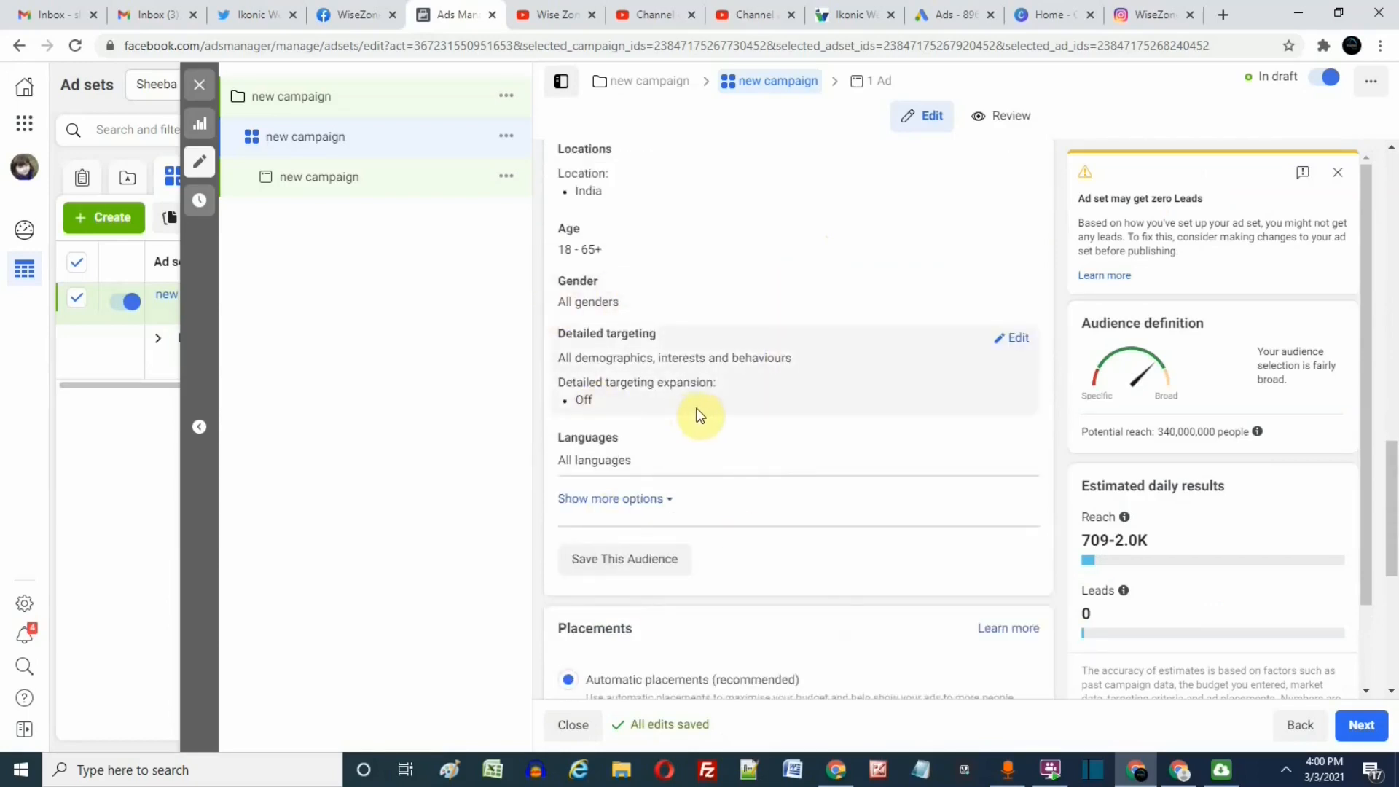
pyautogui.scroll(-1, 721, 452)
pyautogui.scroll(-2, 726, 457)
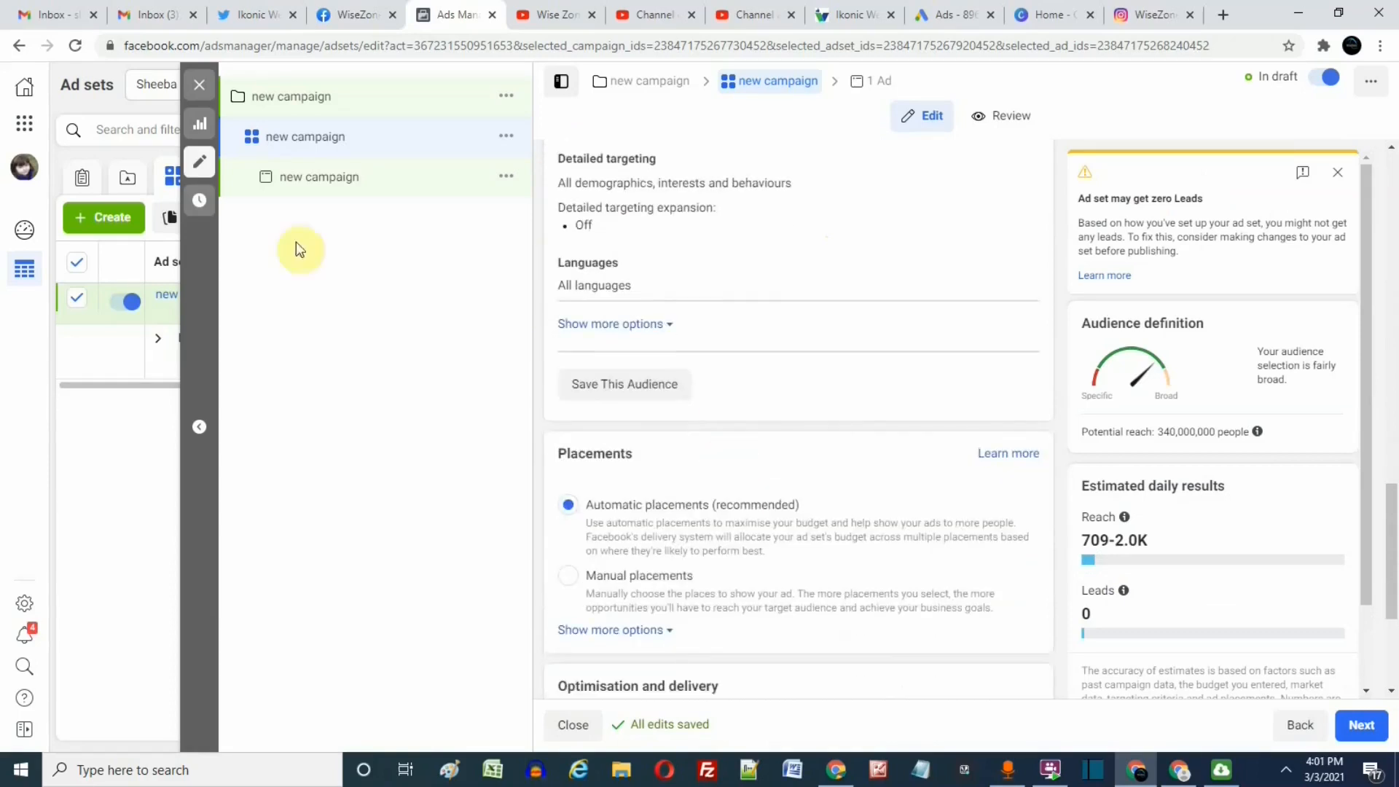
pyautogui.click(360, 191)
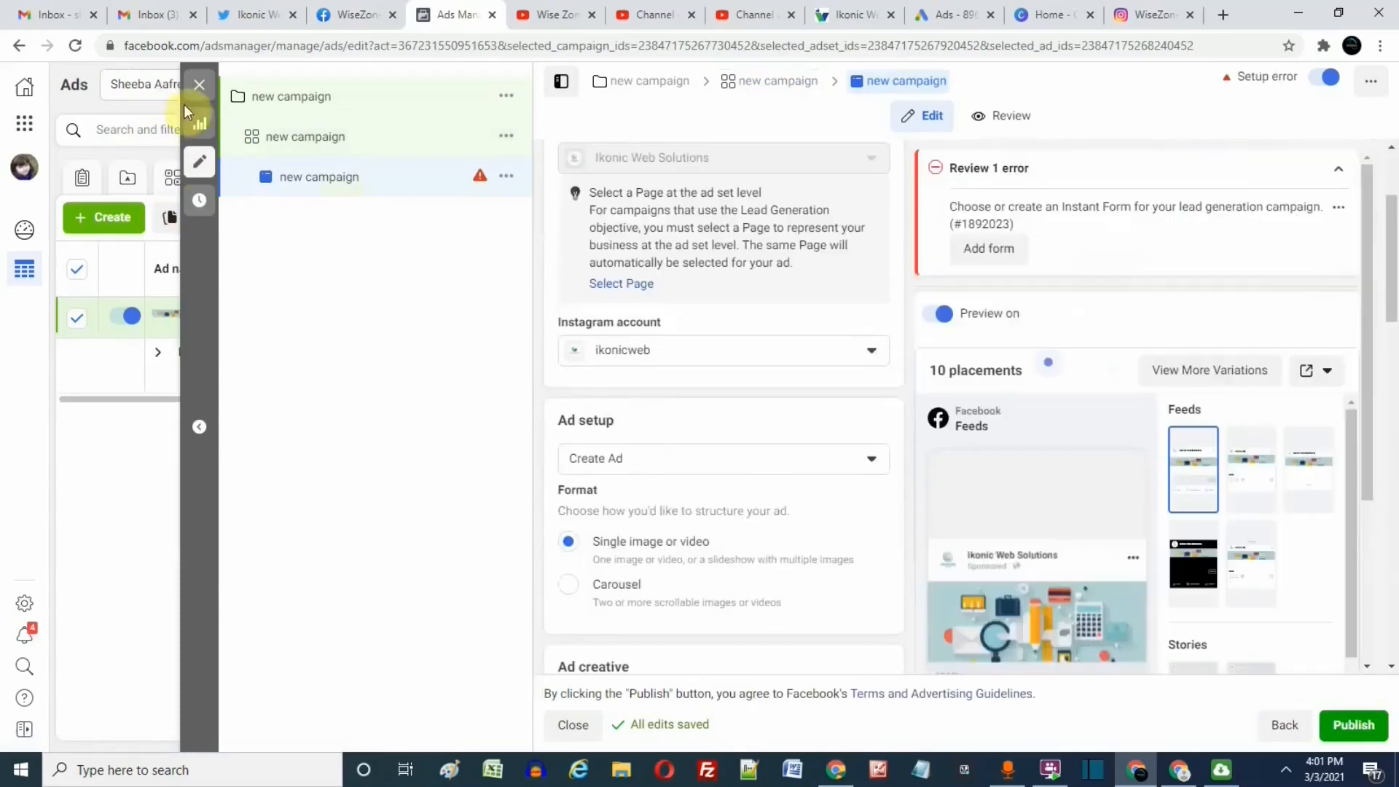
# Close the new campaign's editor without publishing the draft and clear the ad, ad set and campaign selections.
pyautogui.click(199, 84)
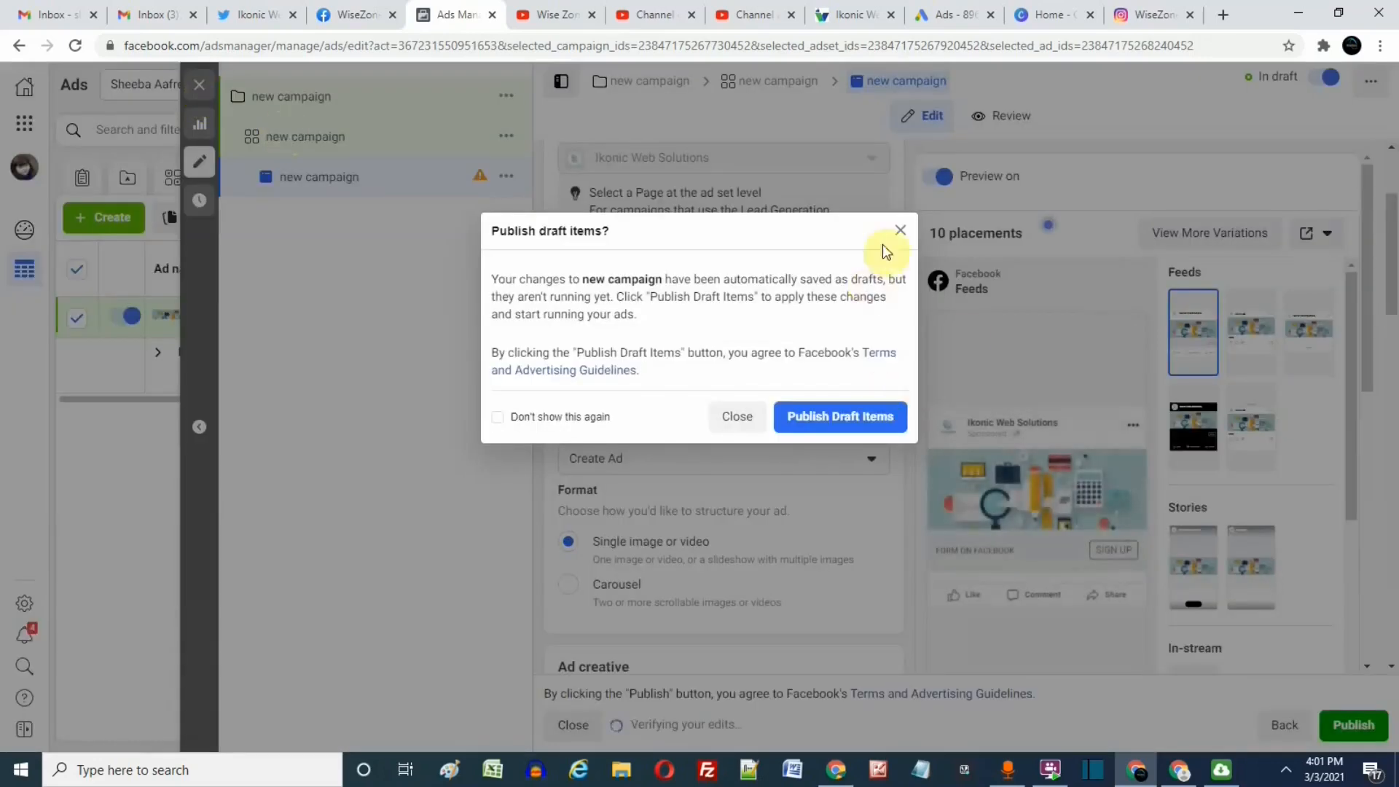
pyautogui.click(900, 230)
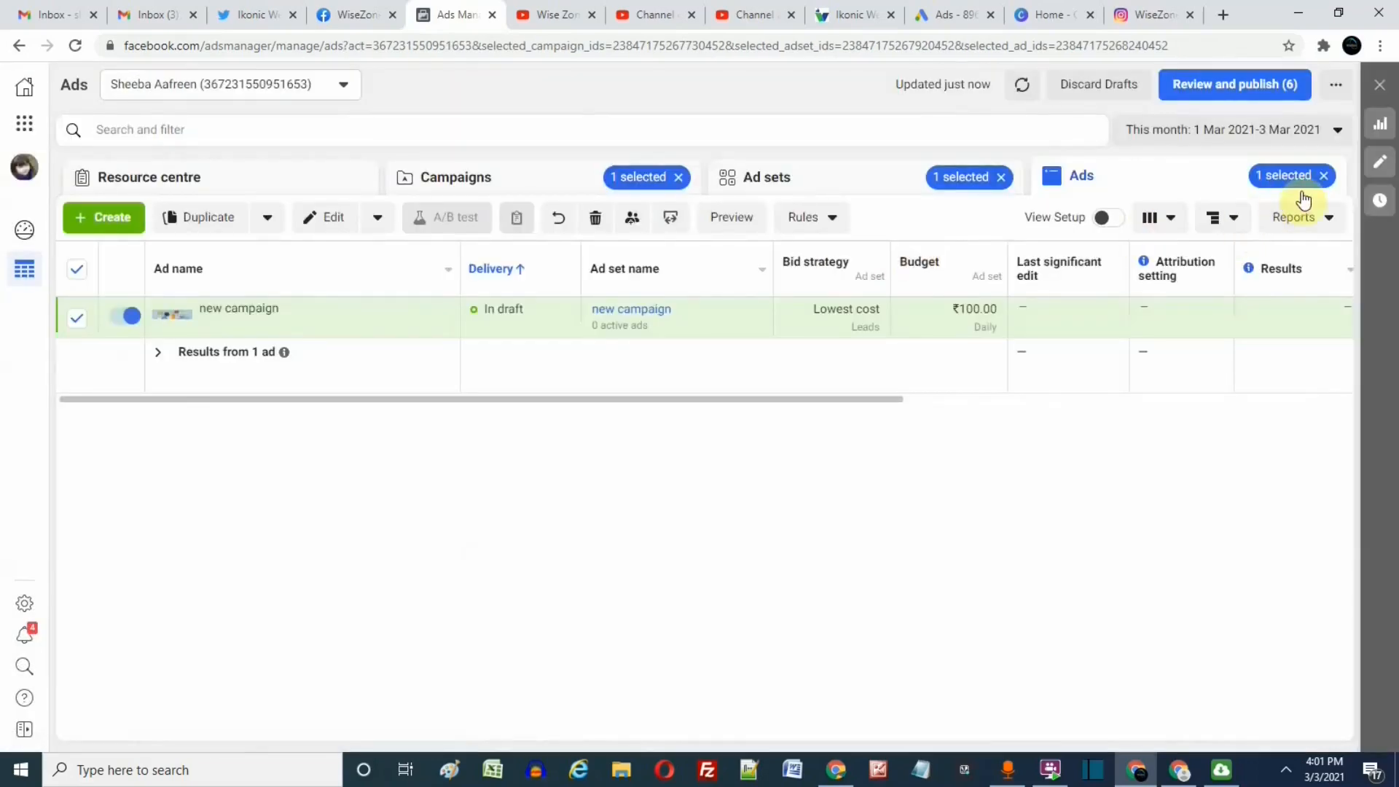
pyautogui.click(1323, 175)
pyautogui.click(1002, 177)
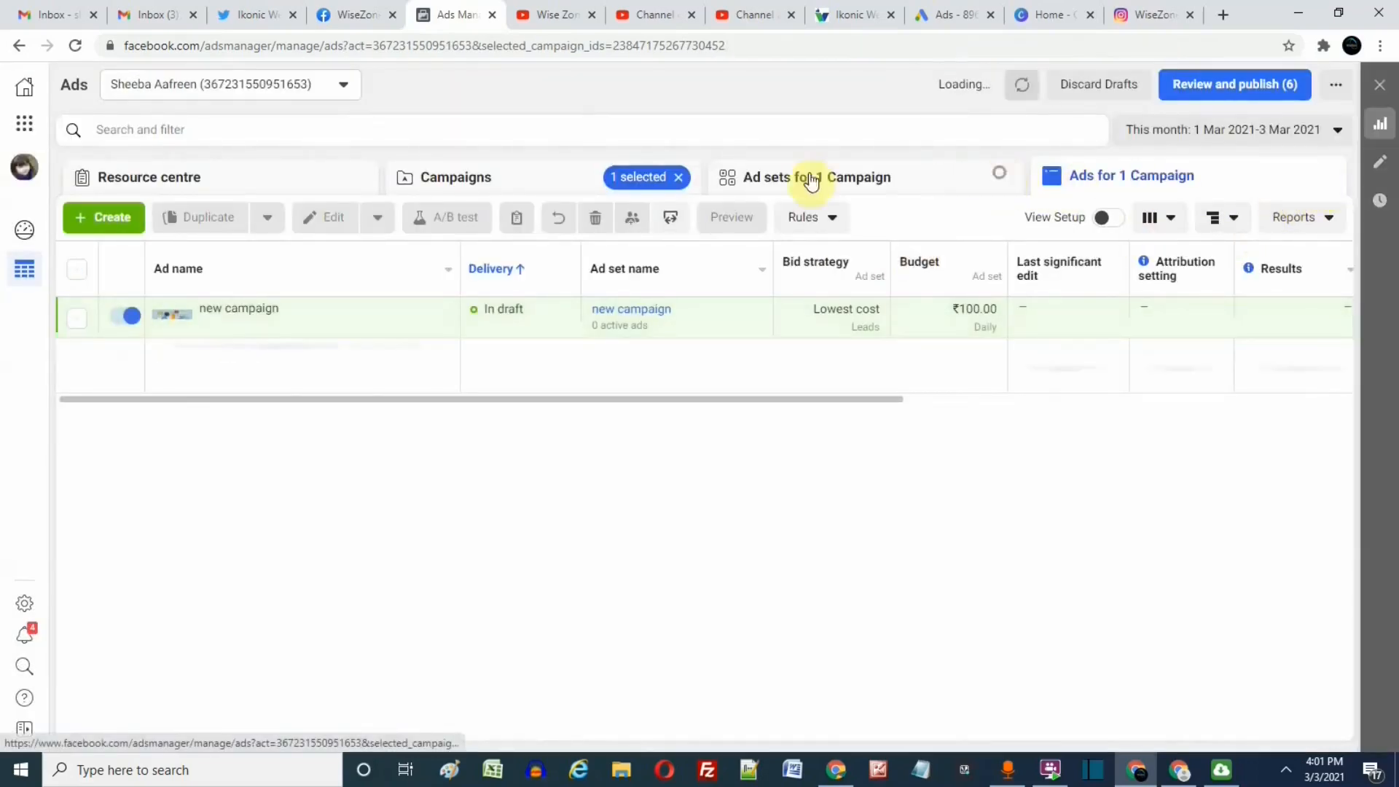
pyautogui.click(488, 177)
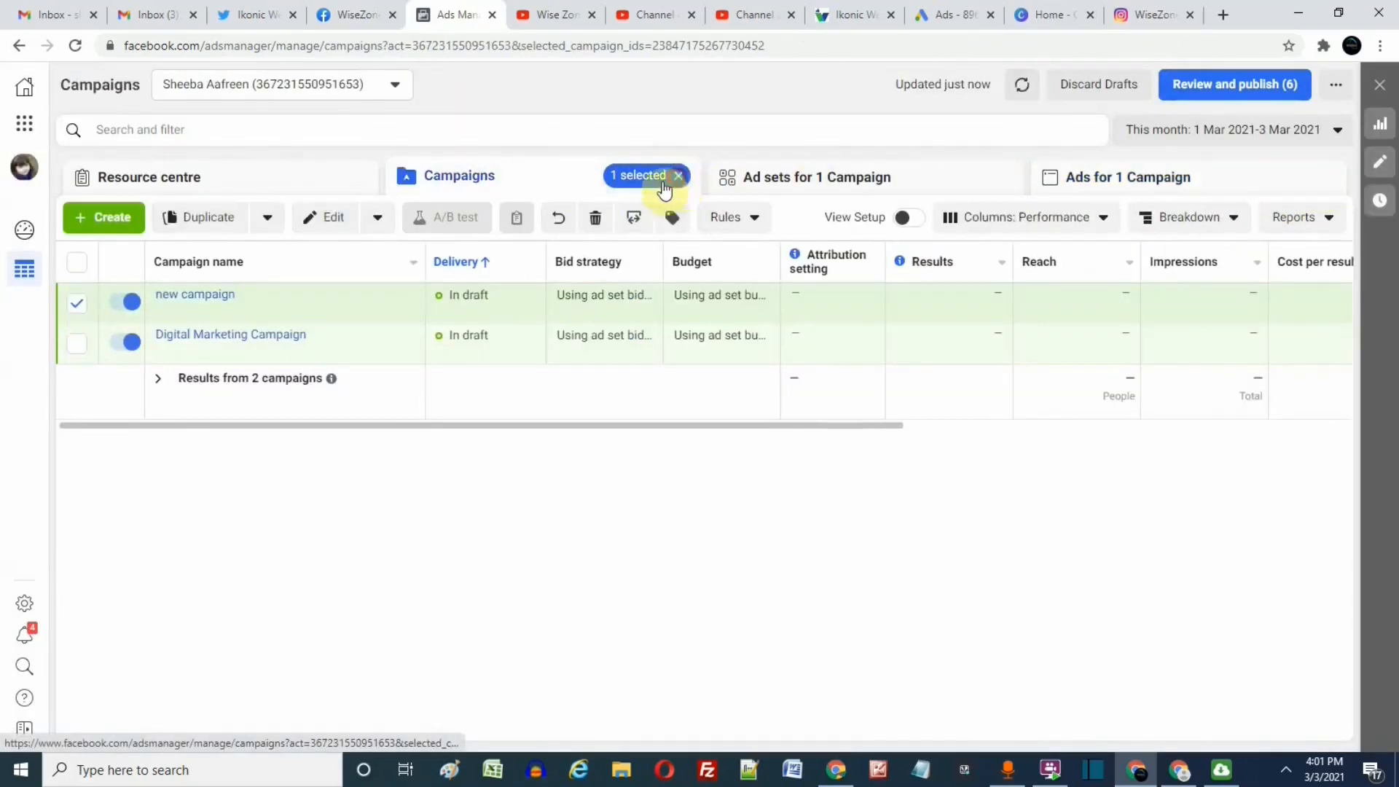
pyautogui.click(678, 176)
# Open the Digital Marketing Campaign's ad and examine its format, media, ad text, call to action and question format.
pyautogui.click(234, 350)
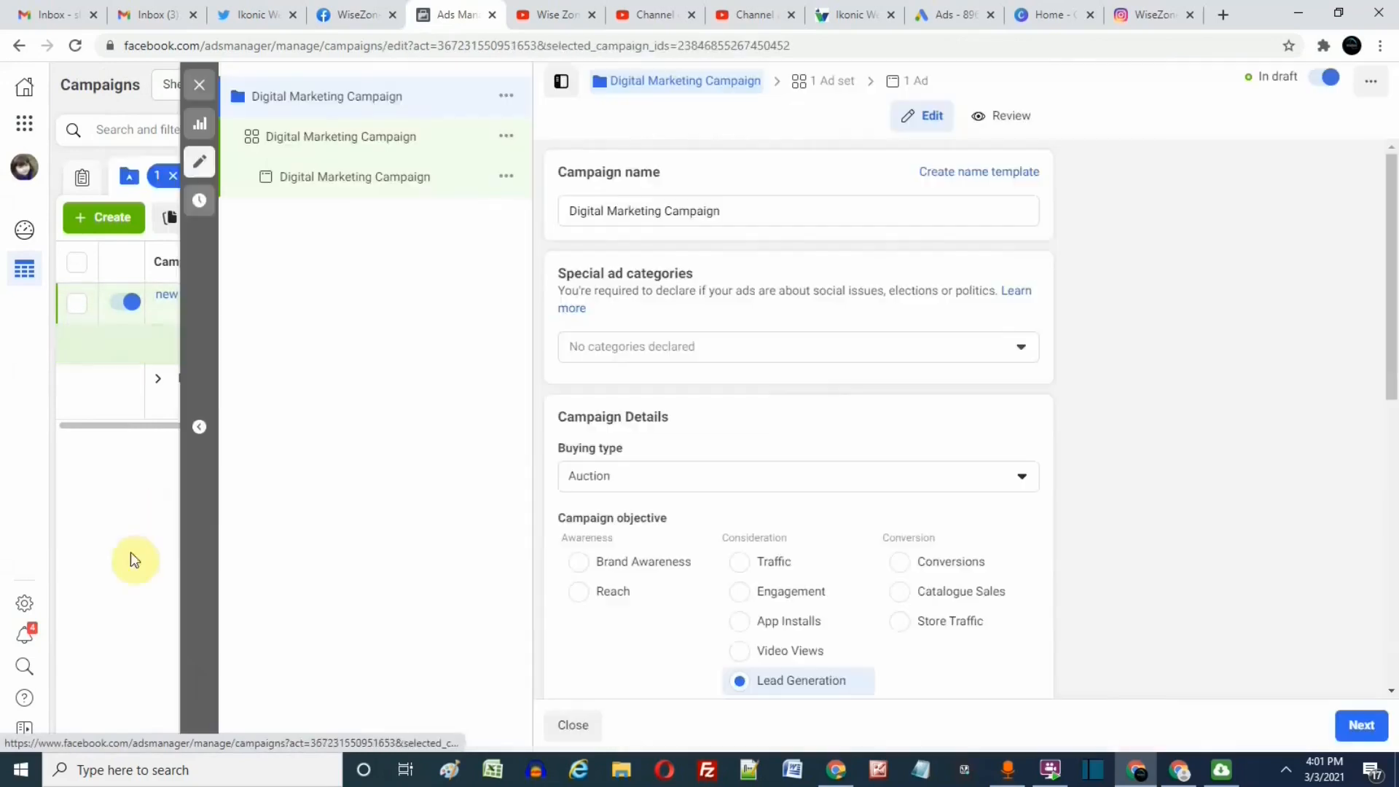
pyautogui.click(399, 177)
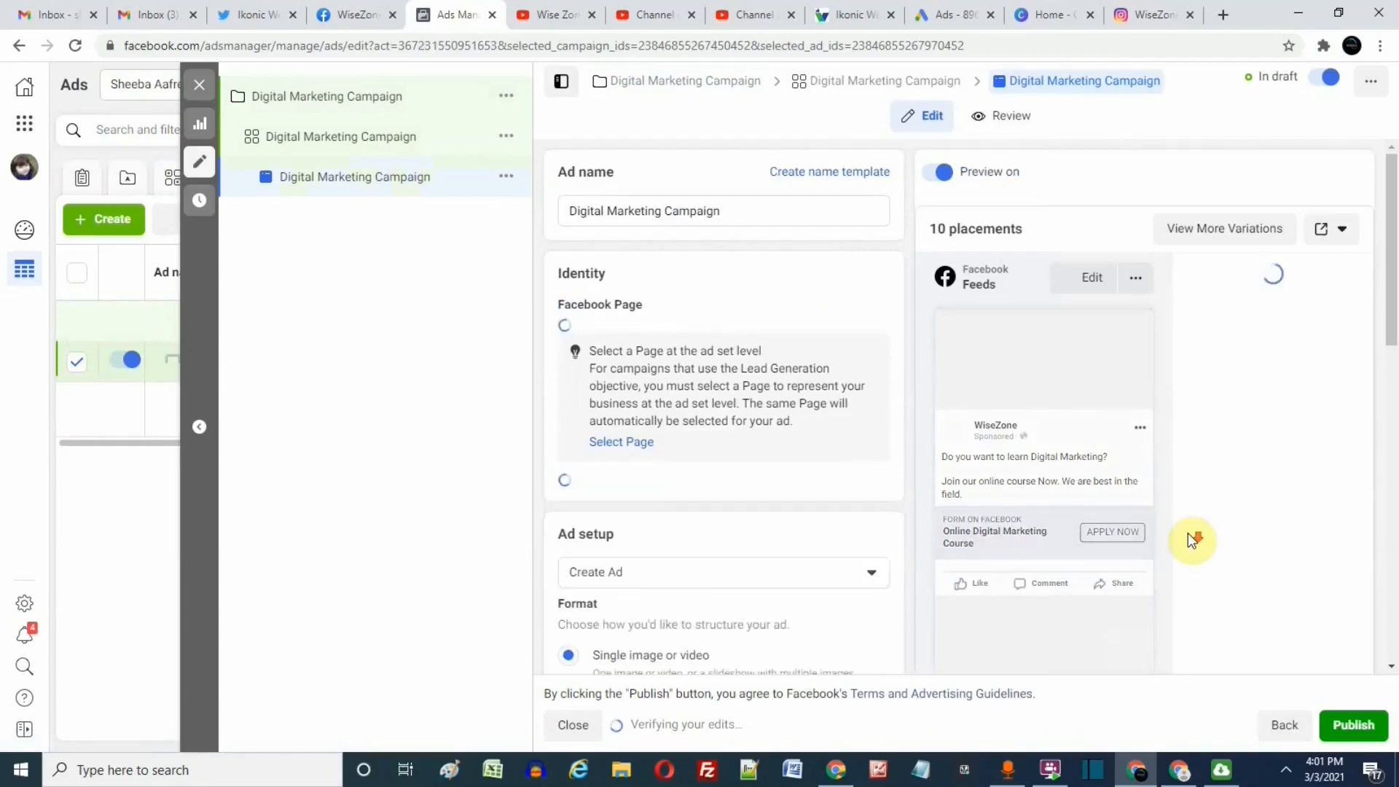
pyautogui.scroll(-3, 1065, 553)
pyautogui.scroll(-5, 679, 500)
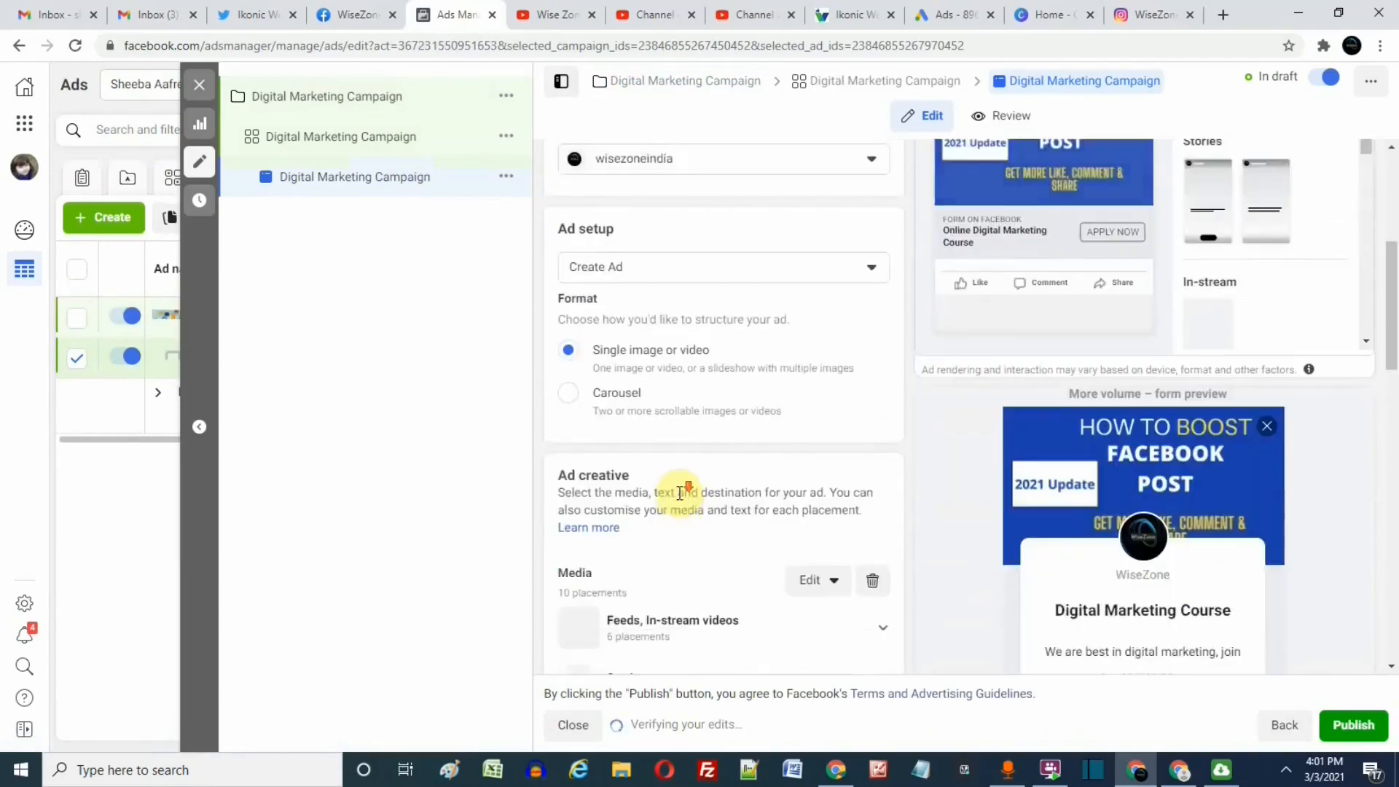
pyautogui.scroll(6, 680, 499)
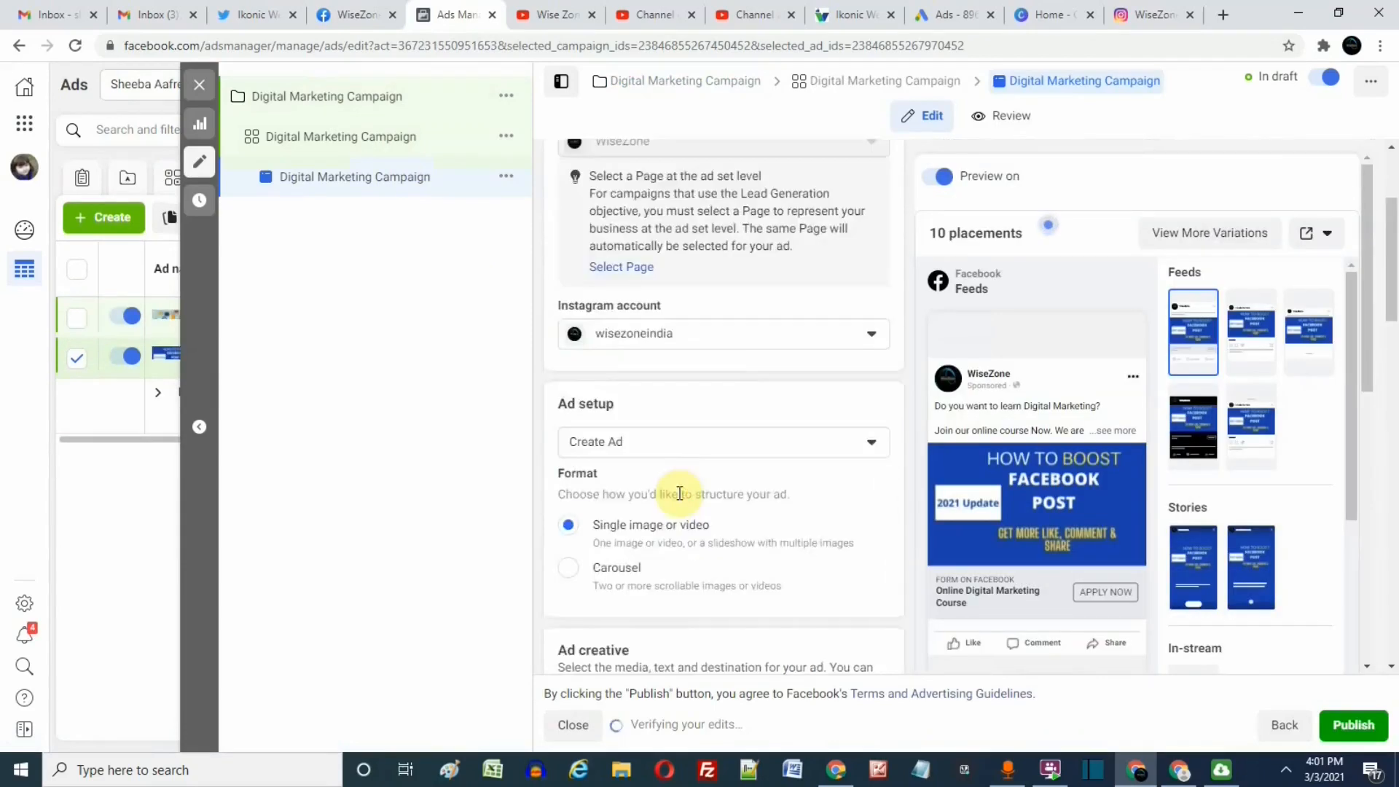
pyautogui.scroll(-10, 679, 500)
pyautogui.scroll(-5, 680, 499)
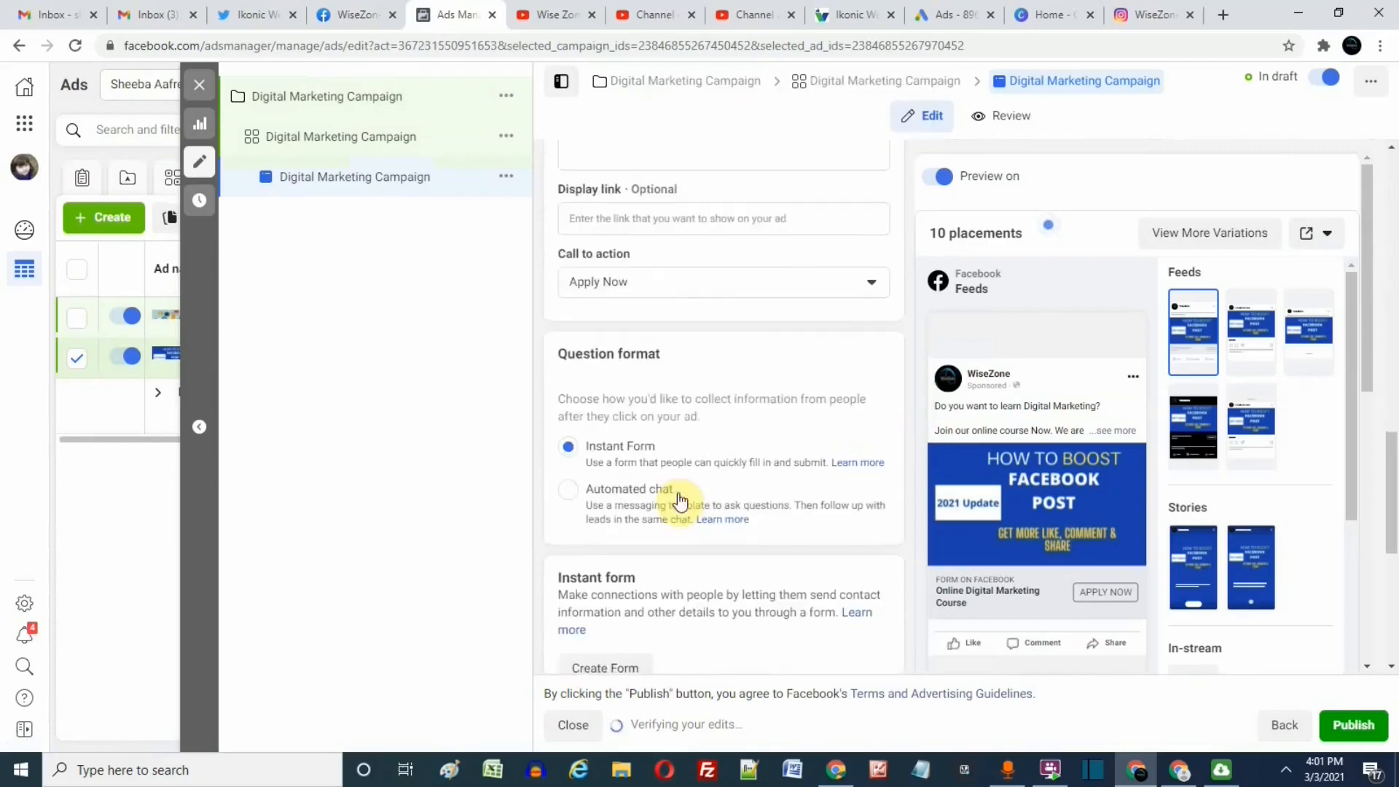
pyautogui.scroll(4, 680, 500)
pyautogui.scroll(2, 772, 342)
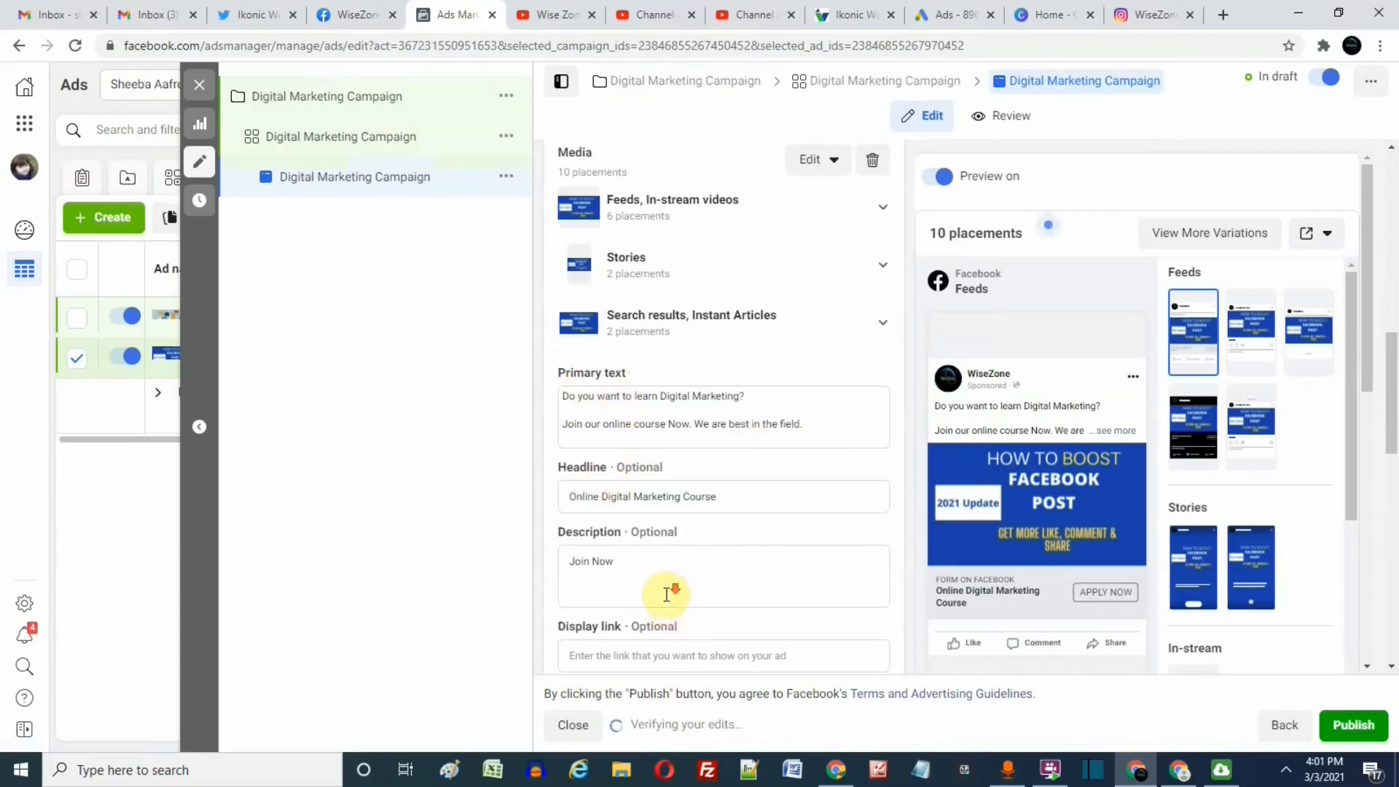
pyautogui.scroll(-4, 671, 593)
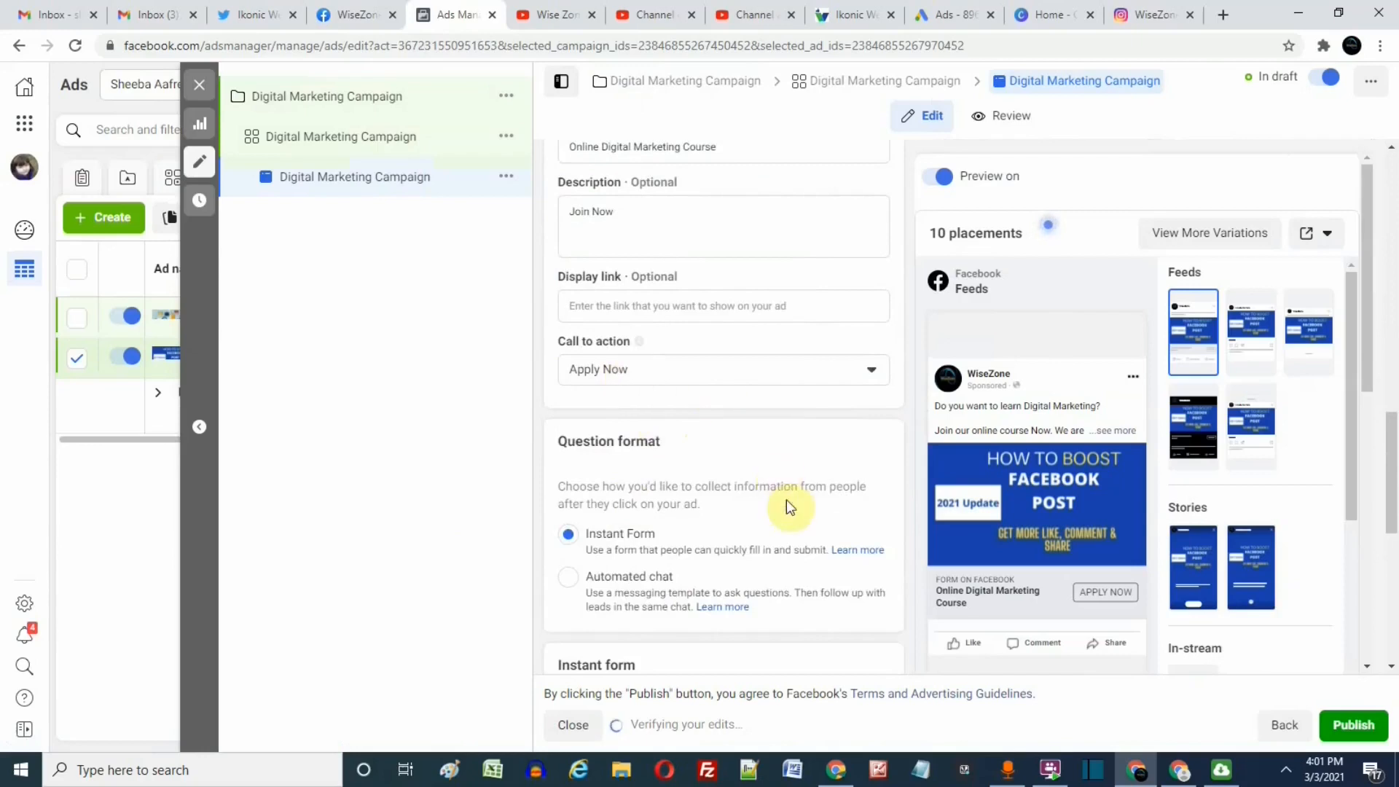
pyautogui.scroll(8, 787, 504)
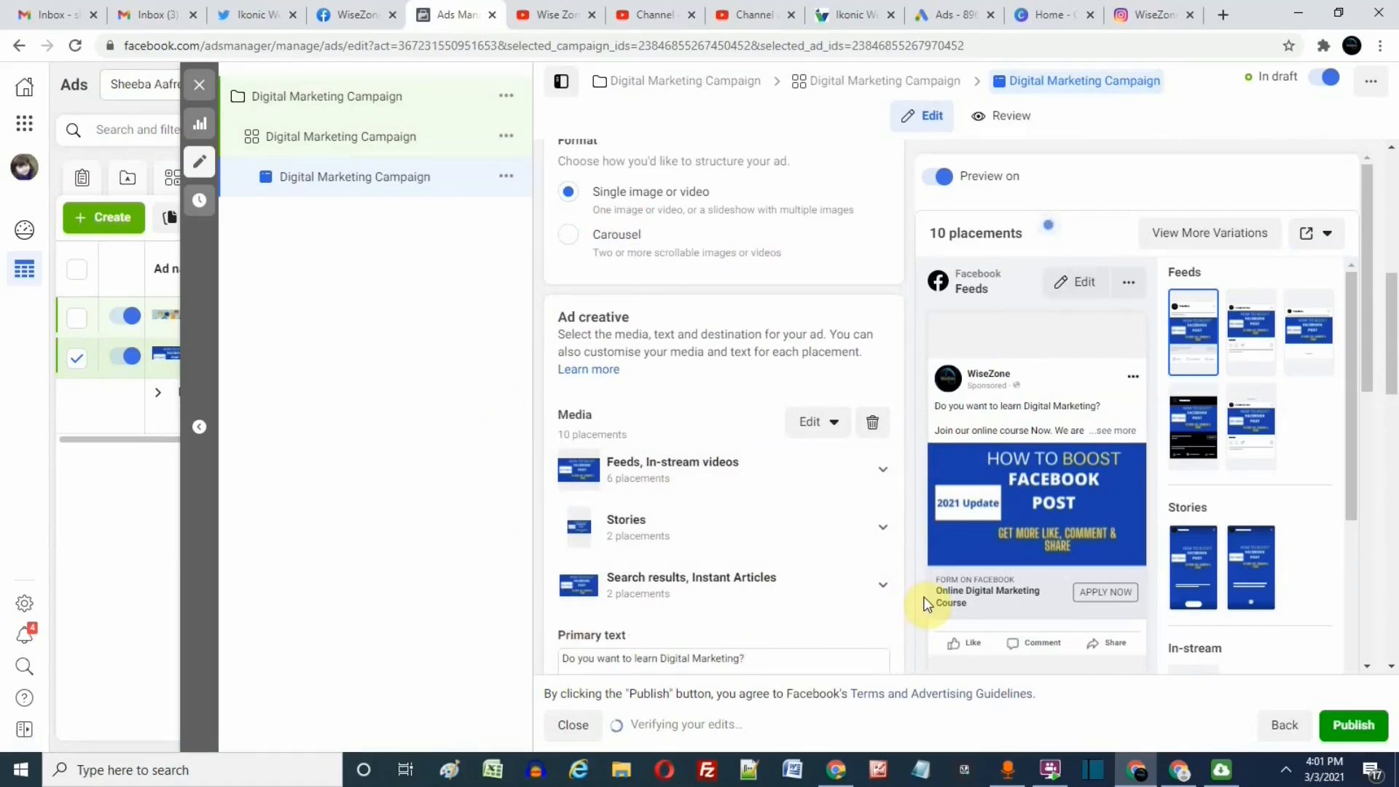
# Open the Digital Marketing Campaign's ad set and examine its budget, schedule, audience and location targeting.
pyautogui.click(400, 138)
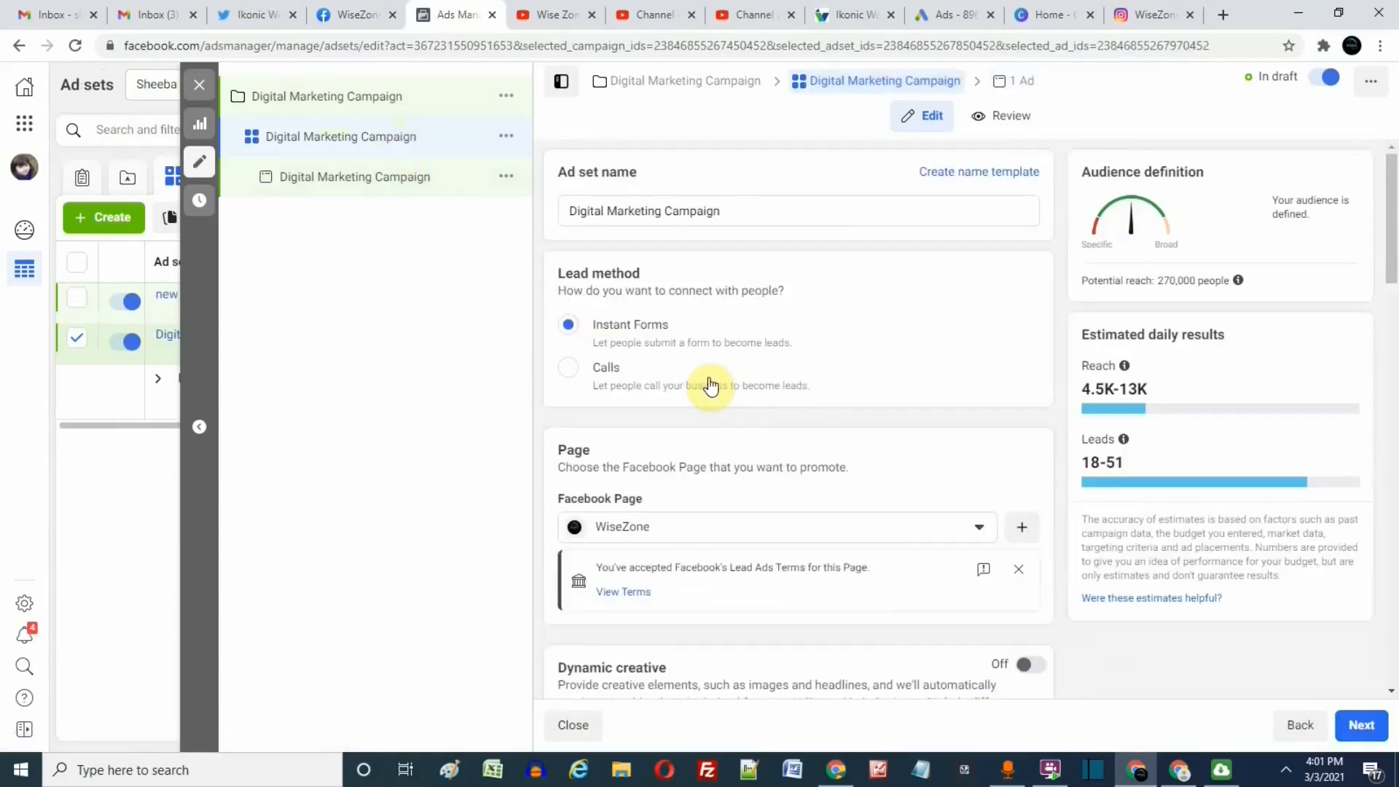
pyautogui.scroll(-7, 750, 437)
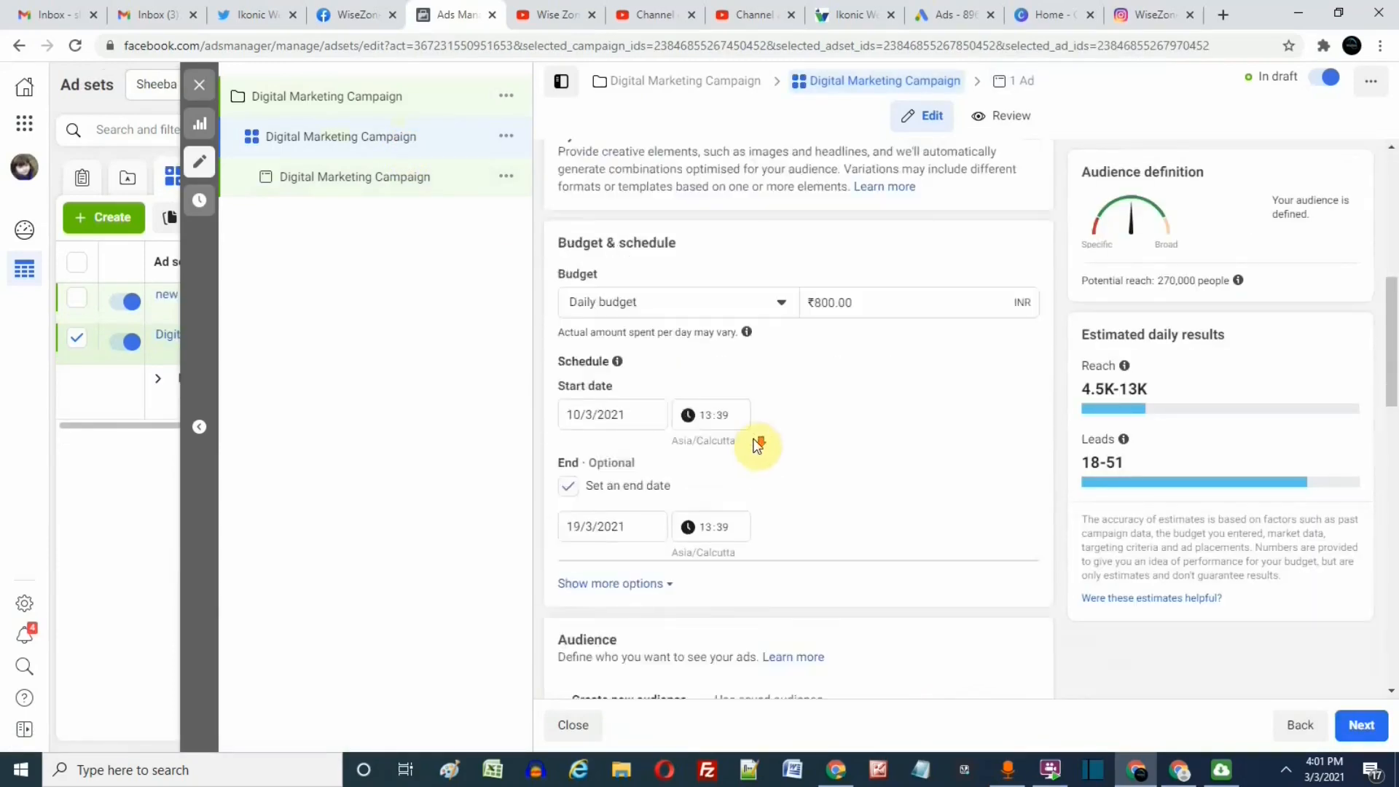
pyautogui.scroll(-5, 754, 439)
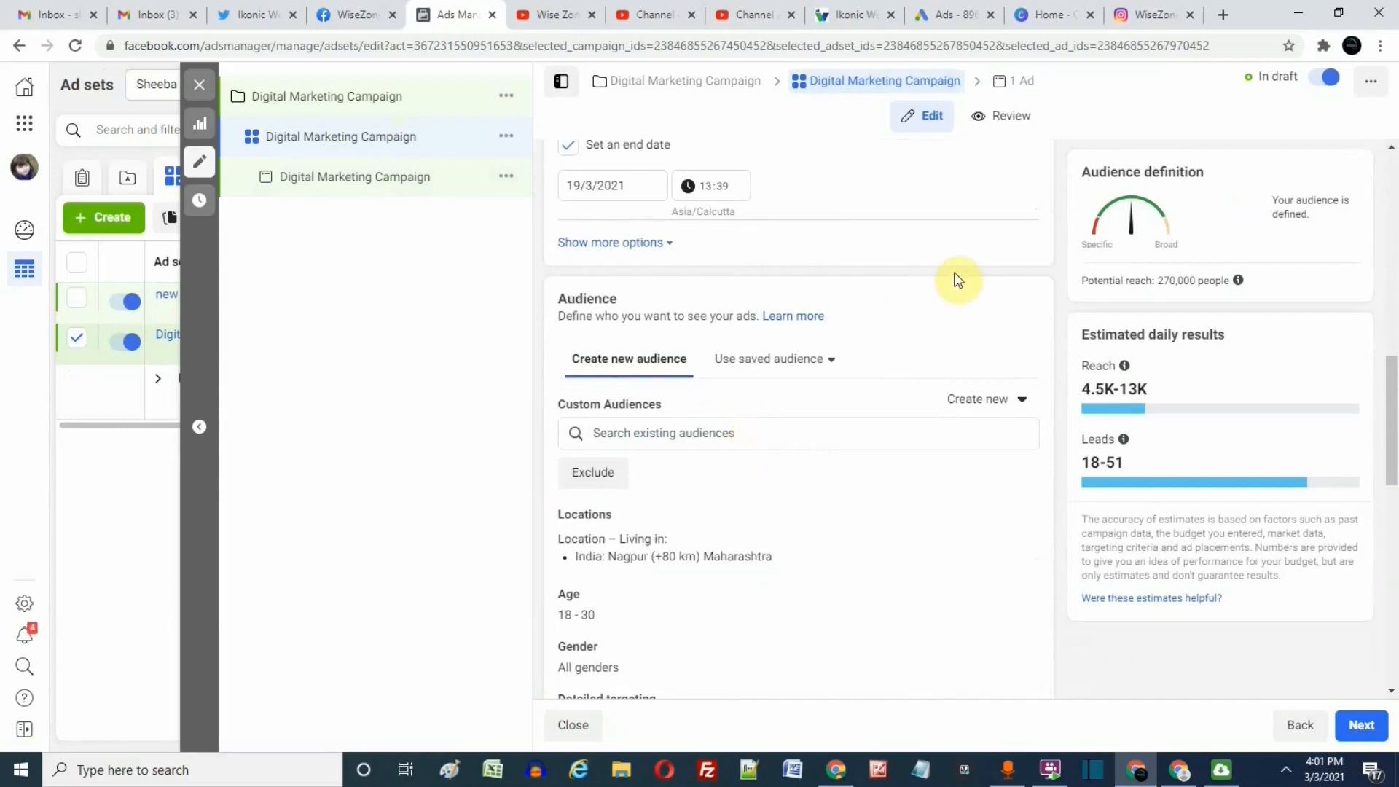
pyautogui.scroll(-3, 961, 284)
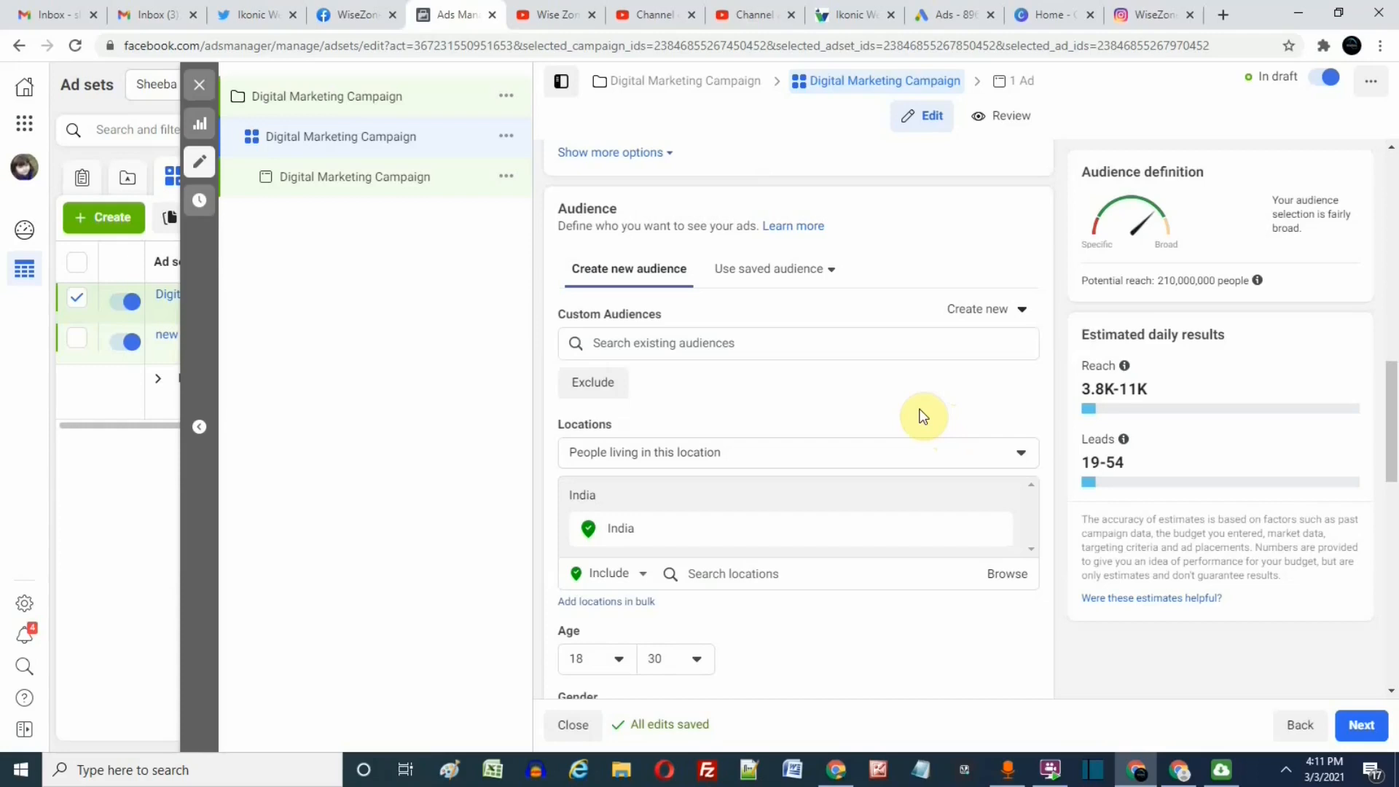
pyautogui.click(786, 574)
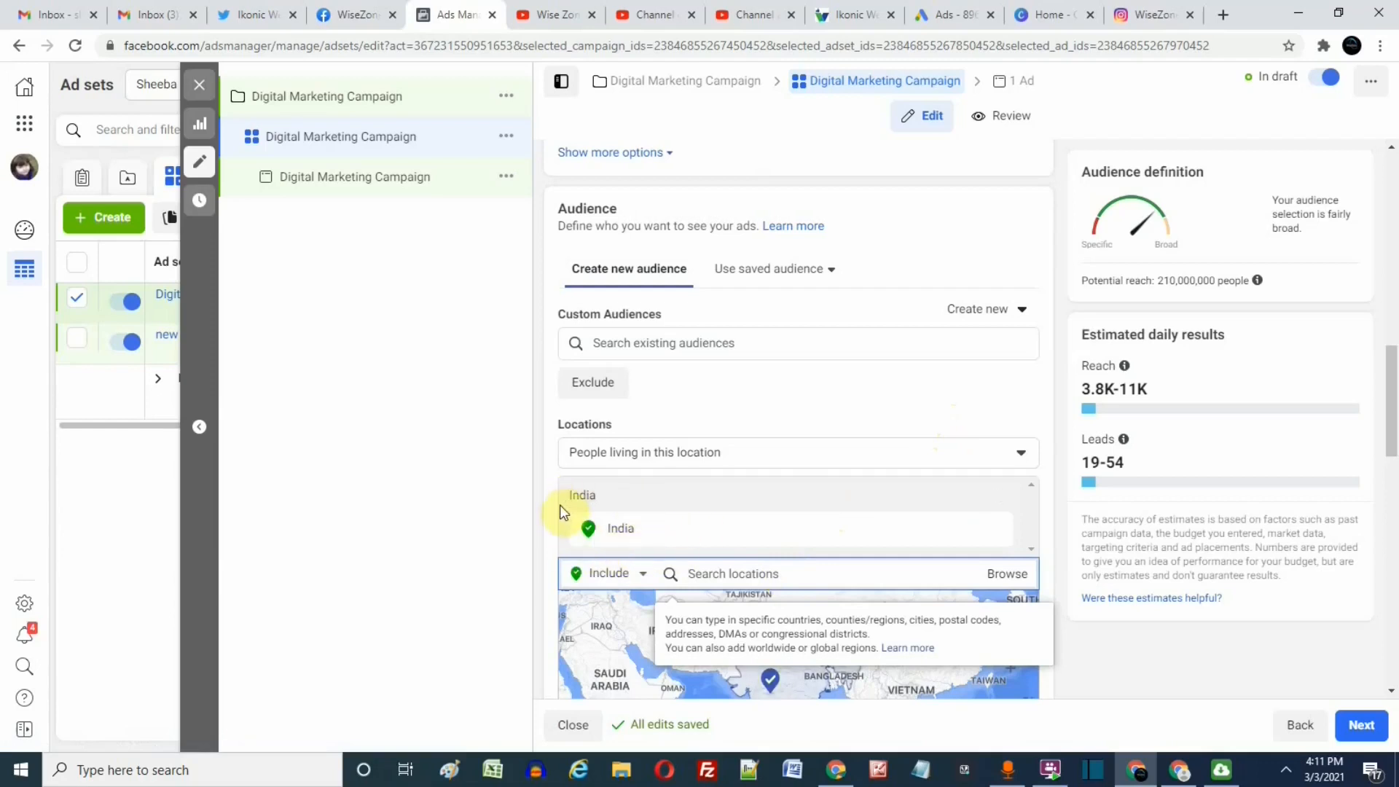
pyautogui.moveTo(558, 504); pyautogui.dragTo(822, 548)
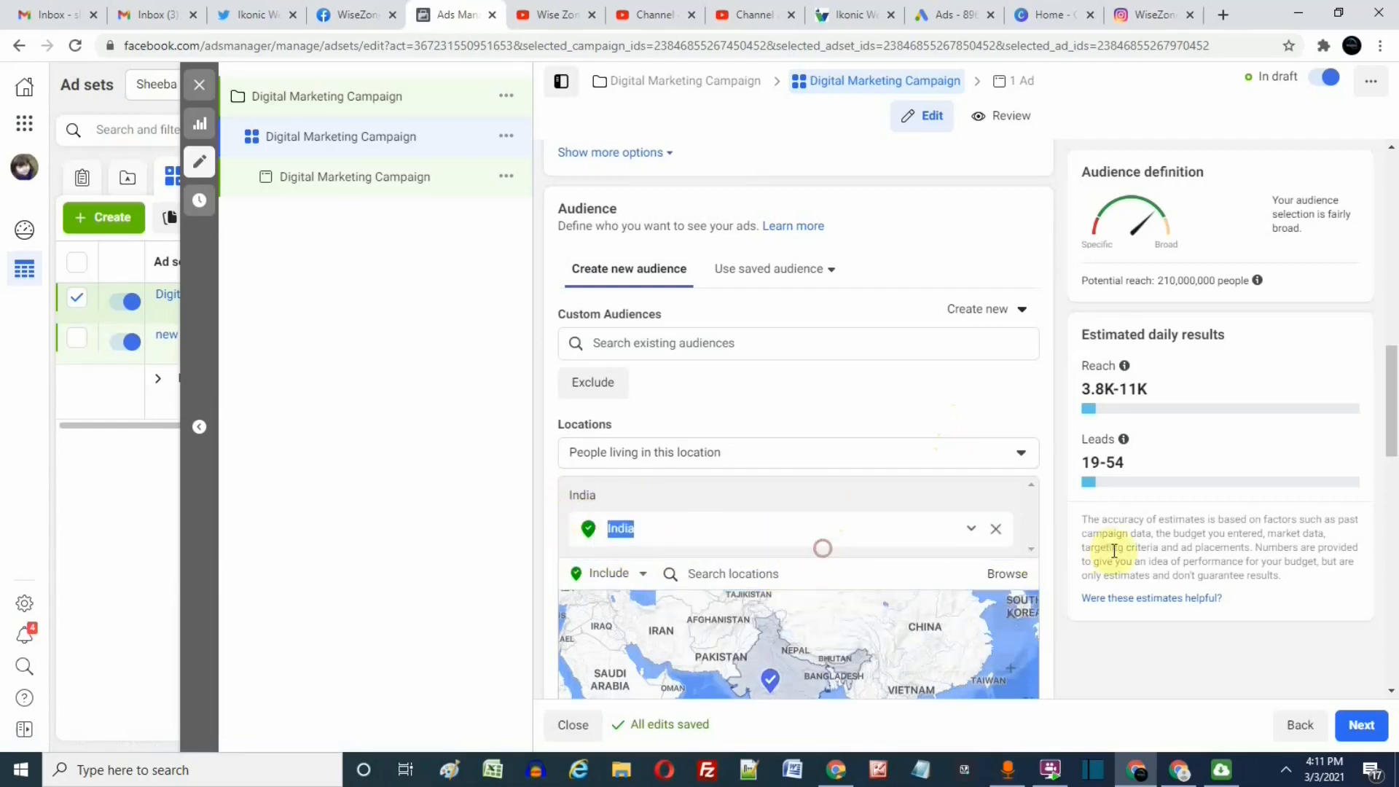
# Change the ad set's audience location to the city of Nagpur, Maharashtra, India.
pyautogui.click(1057, 571)
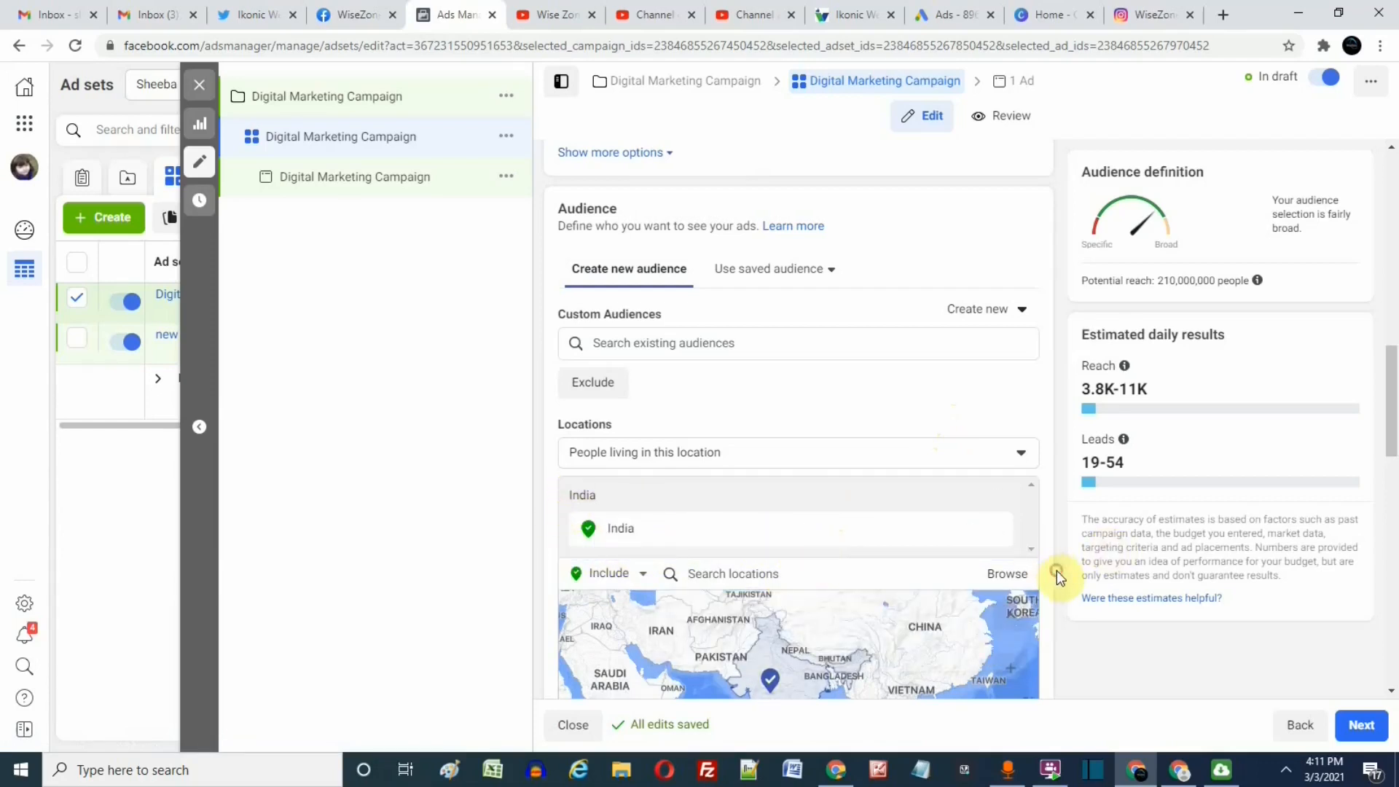
pyautogui.click(790, 574)
pyautogui.write('n')
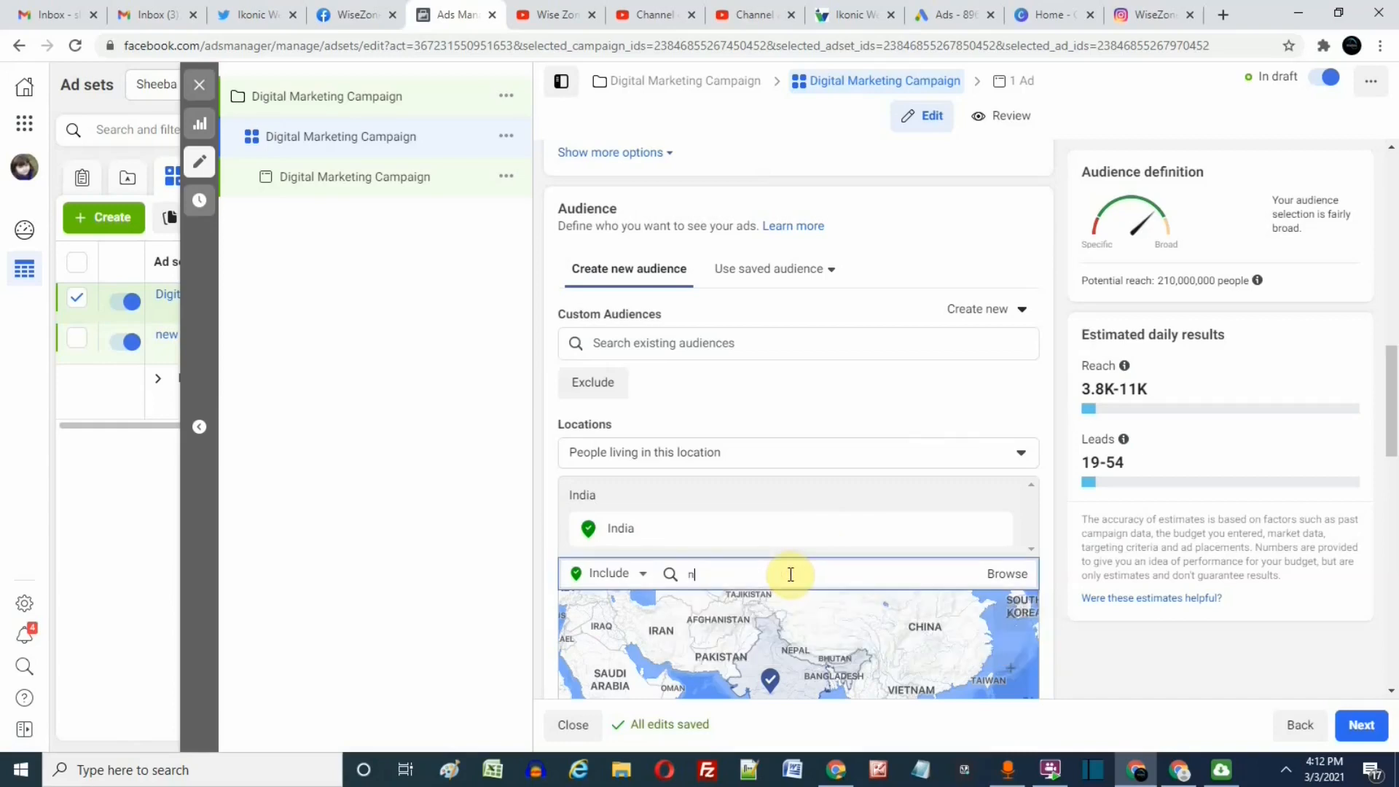
pyautogui.write('agpur')
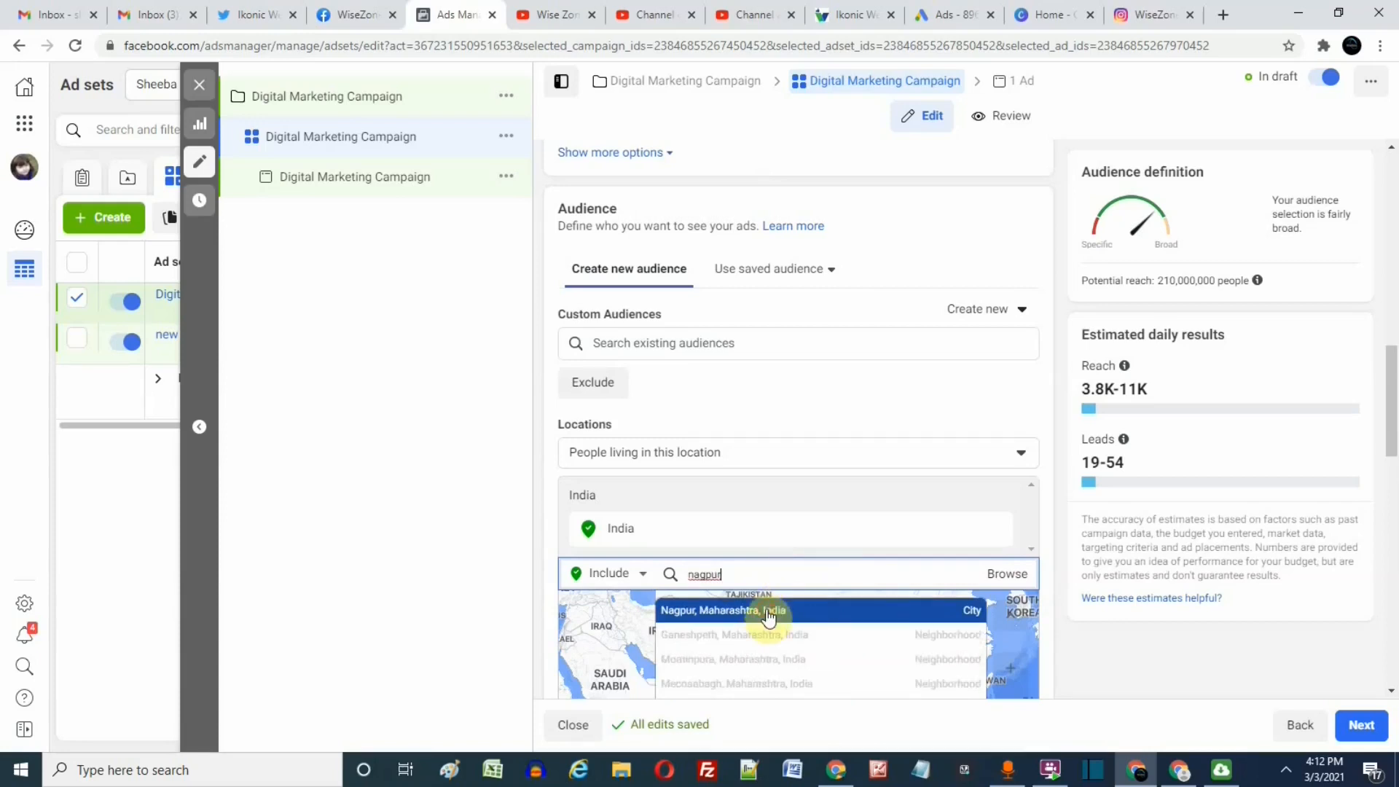
pyautogui.click(768, 616)
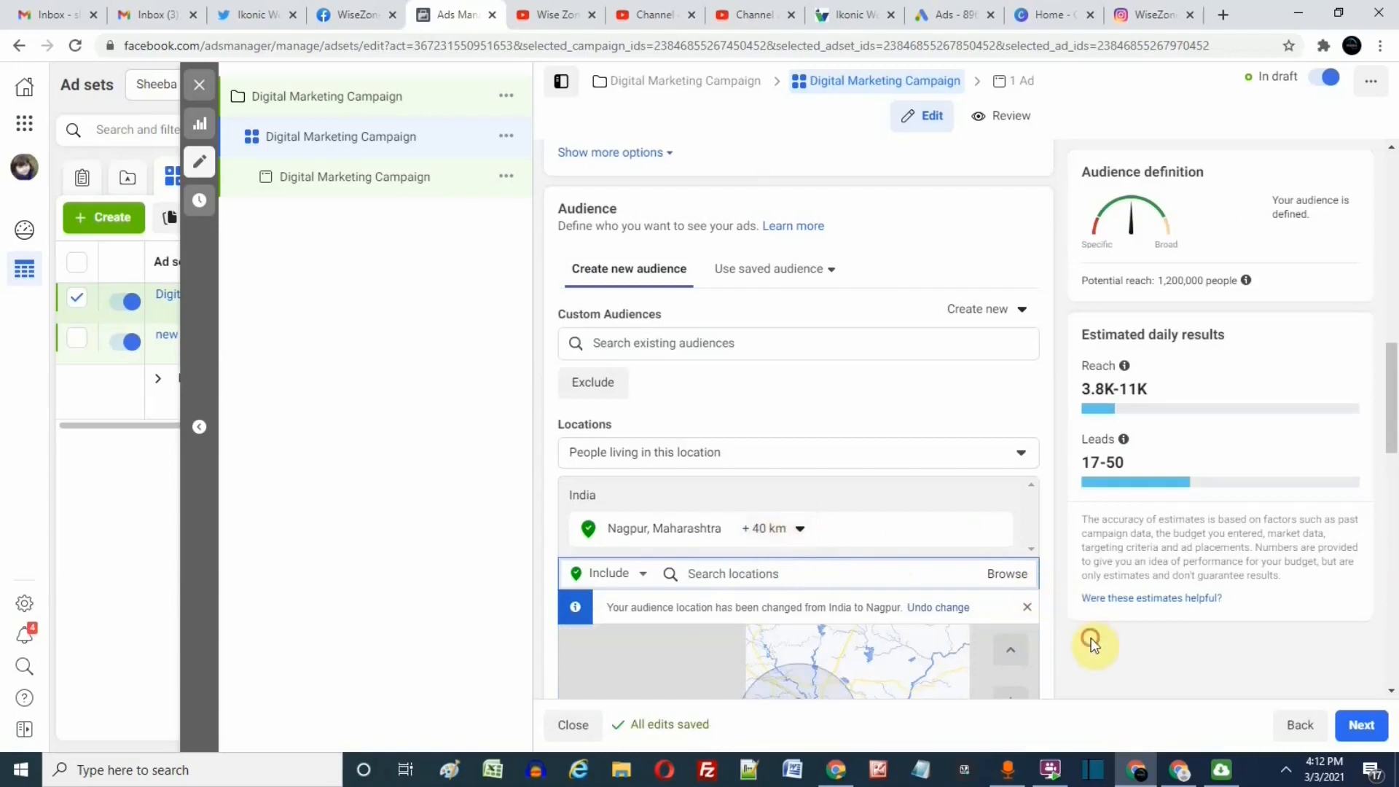
# Try a minimum age of 25 for the audience, and set it back to 18.
pyautogui.scroll(-3, 1060, 638)
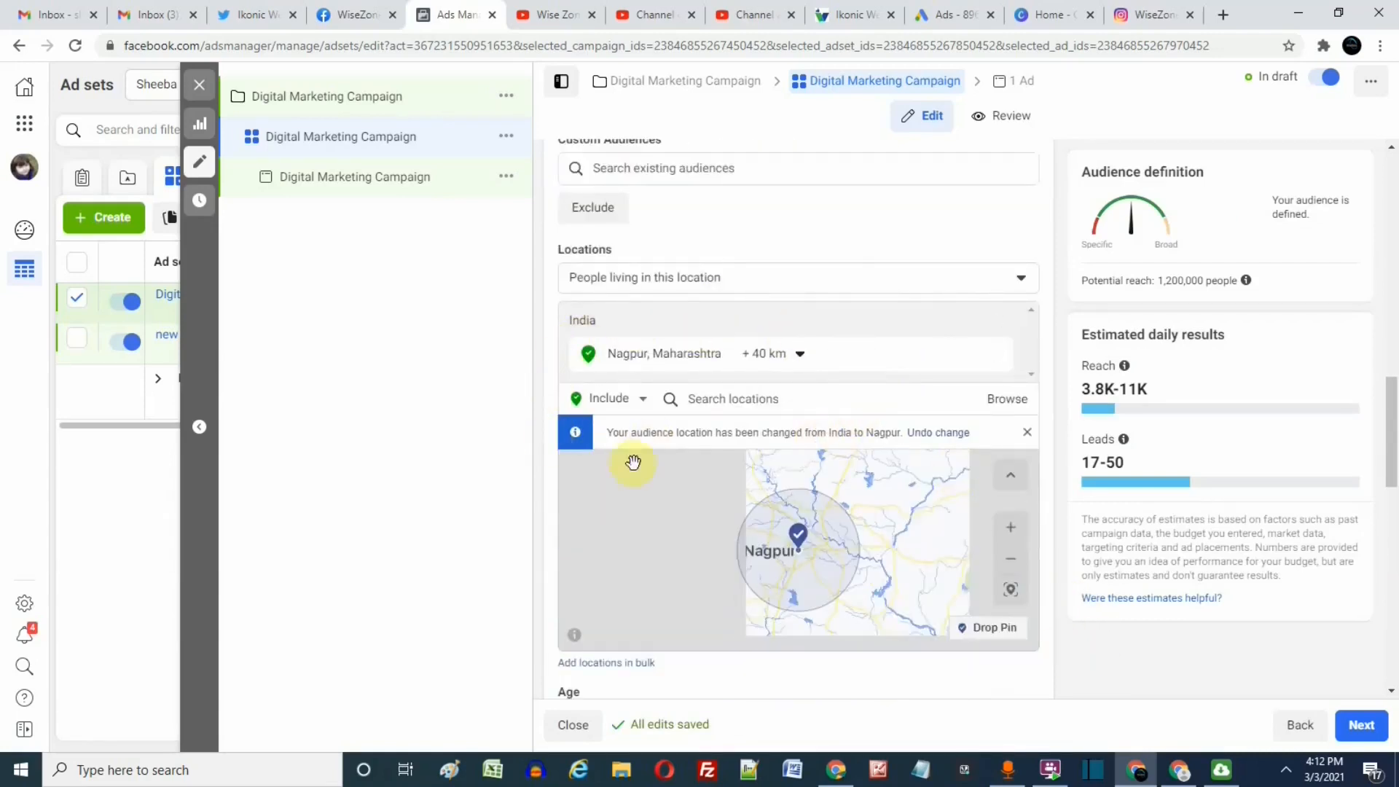
pyautogui.scroll(-2, 1061, 630)
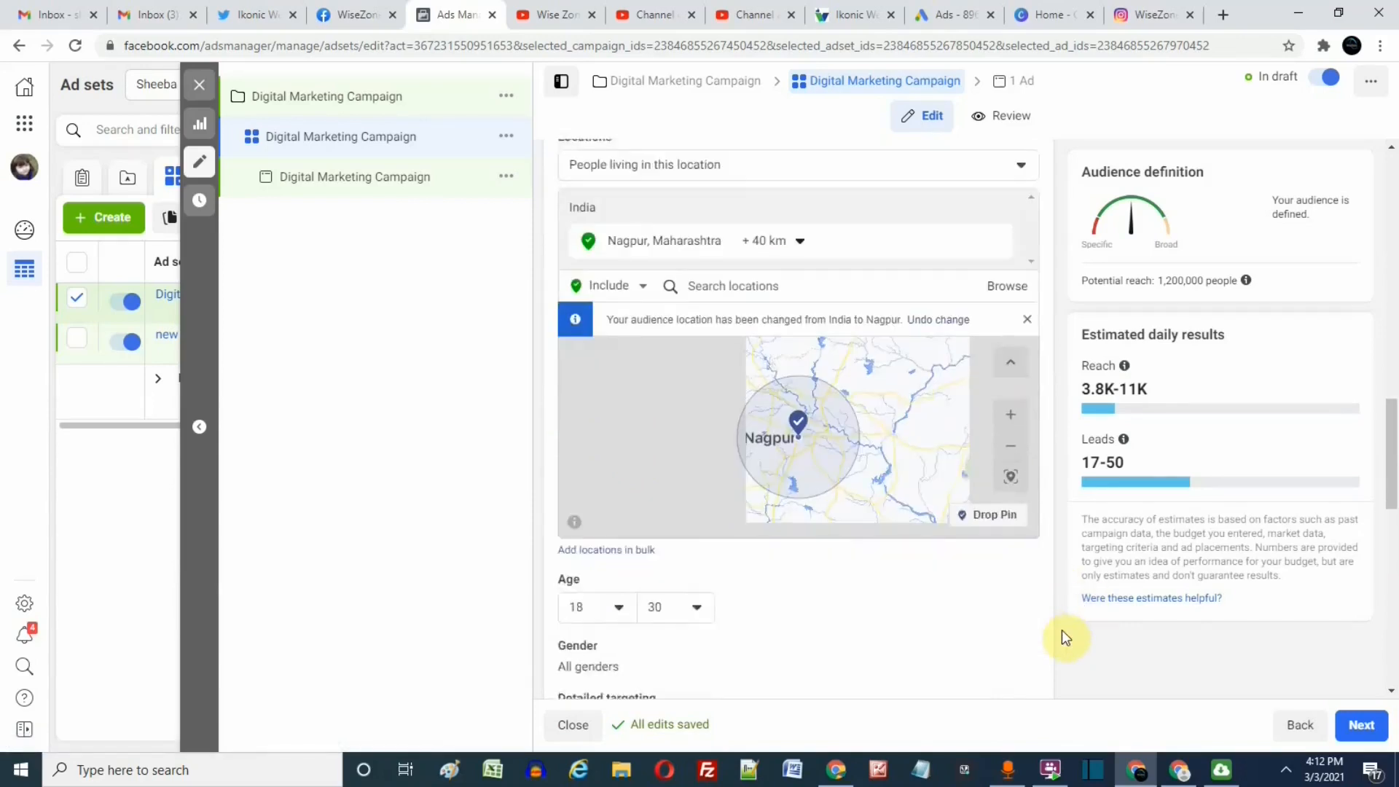
pyautogui.scroll(-1, 1060, 629)
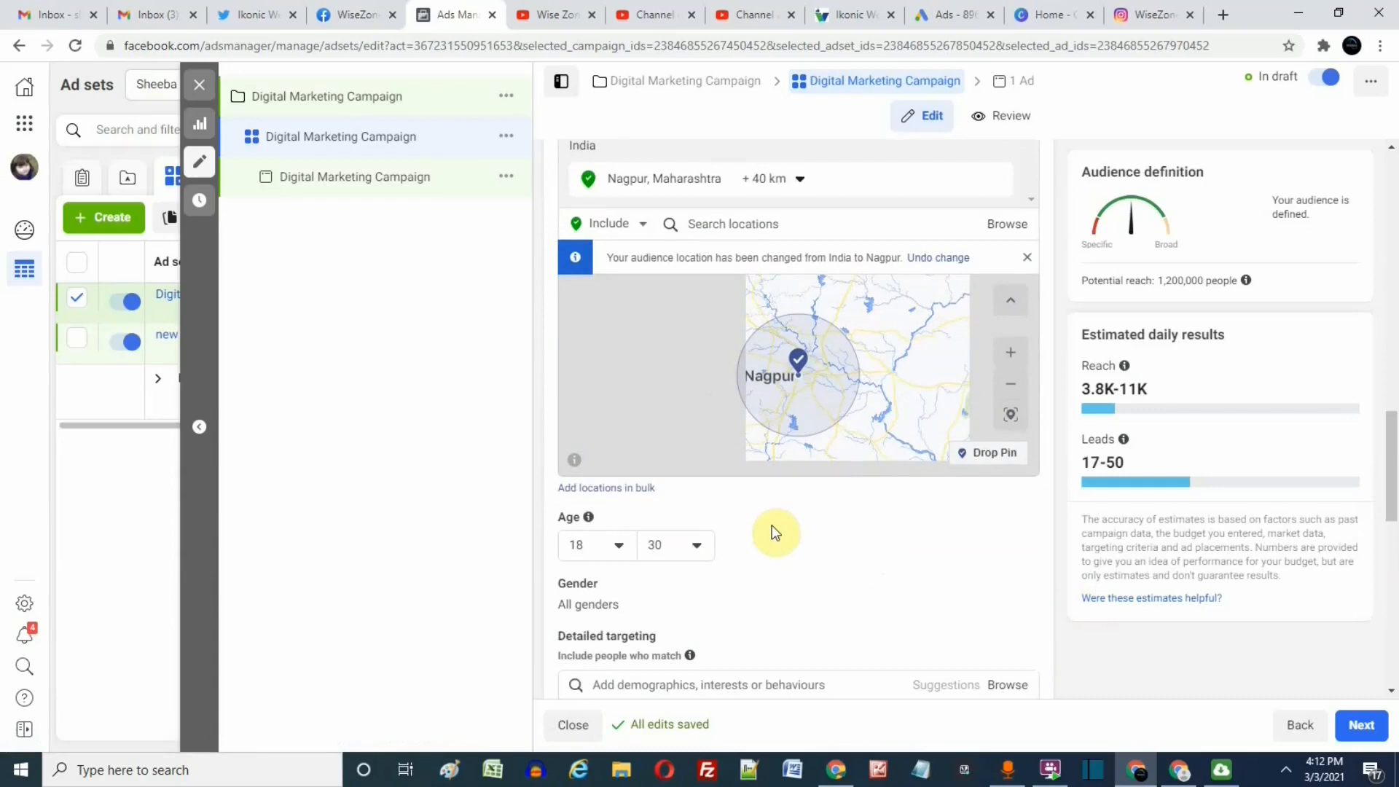
pyautogui.click(623, 551)
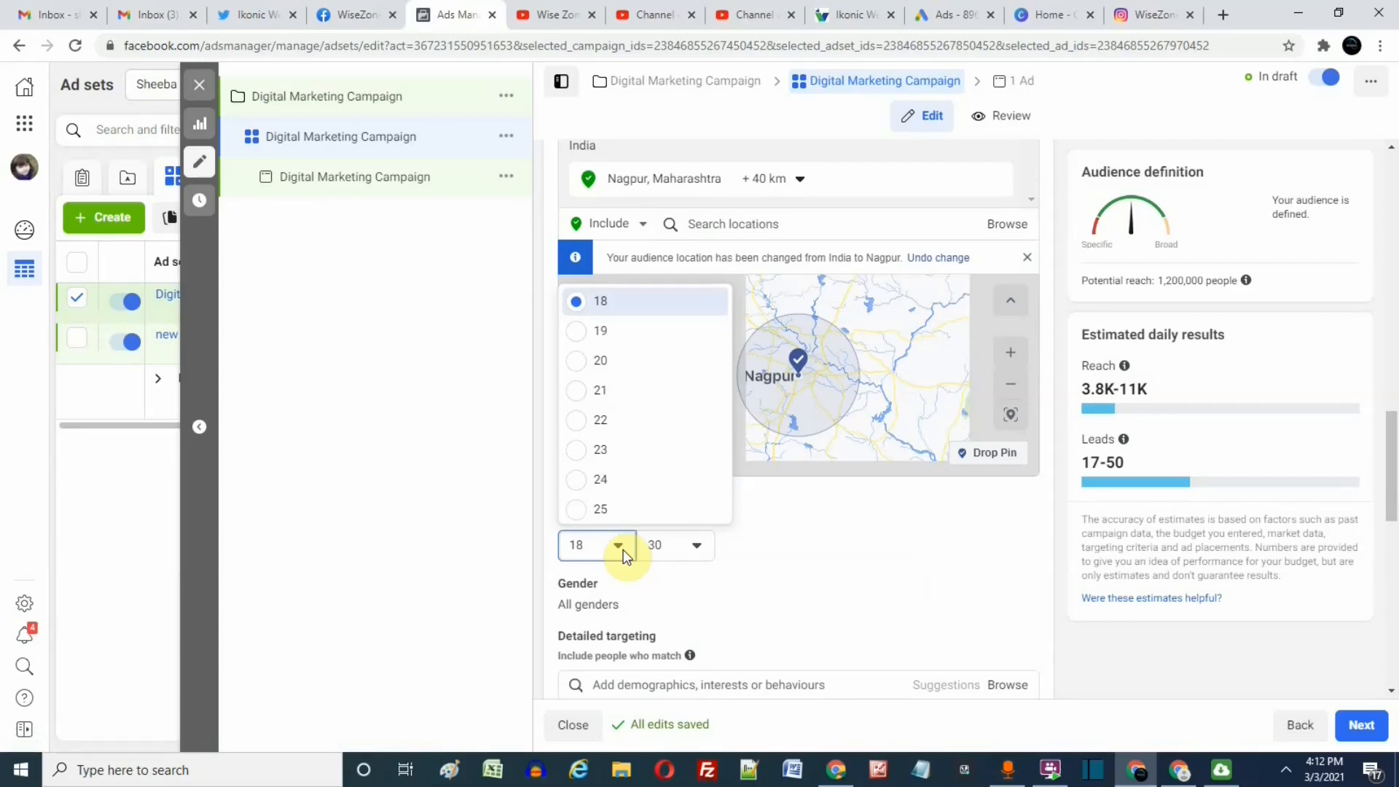
pyautogui.scroll(-1, 575, 474)
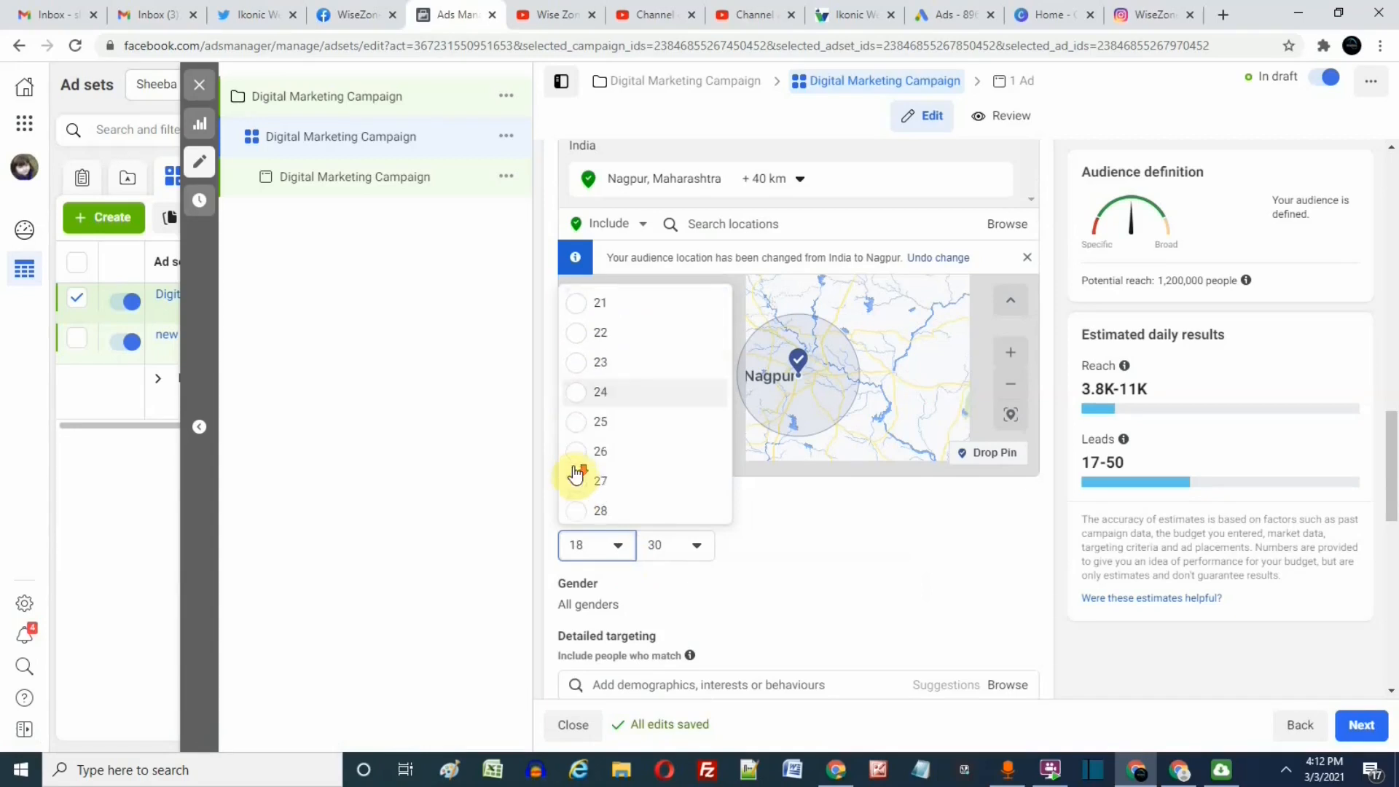
pyautogui.click(574, 421)
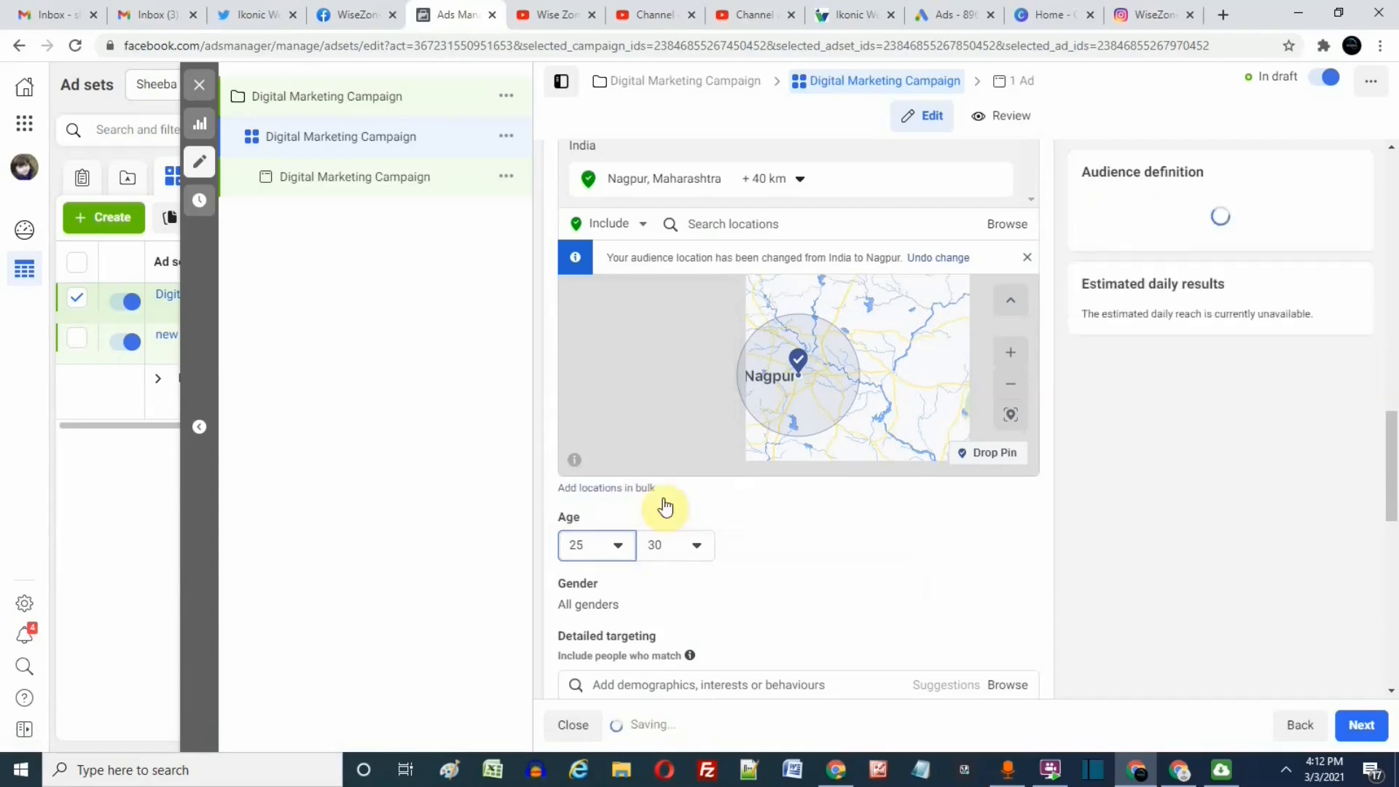
pyautogui.click(635, 544)
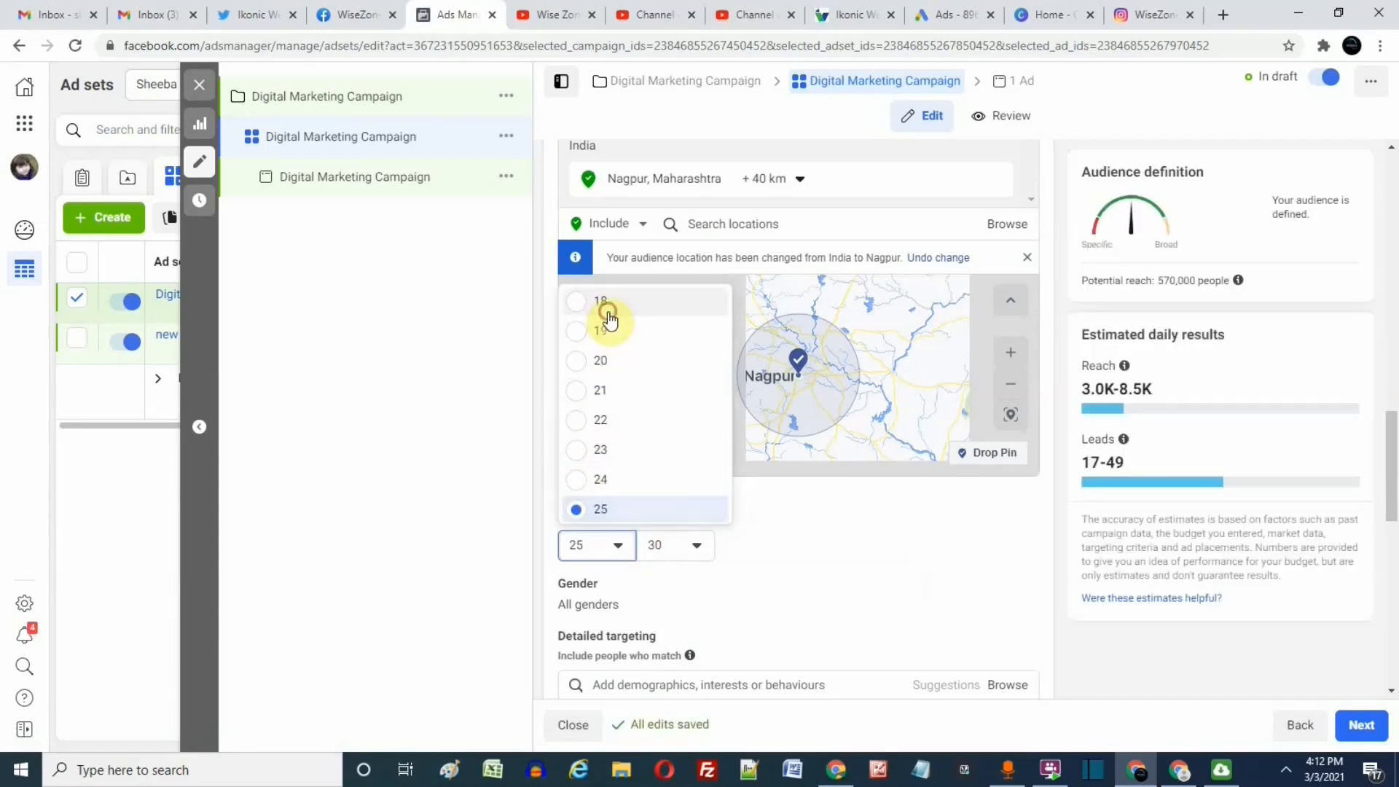
pyautogui.click(607, 312)
# Set the audience's maximum age to 25.
pyautogui.click(666, 546)
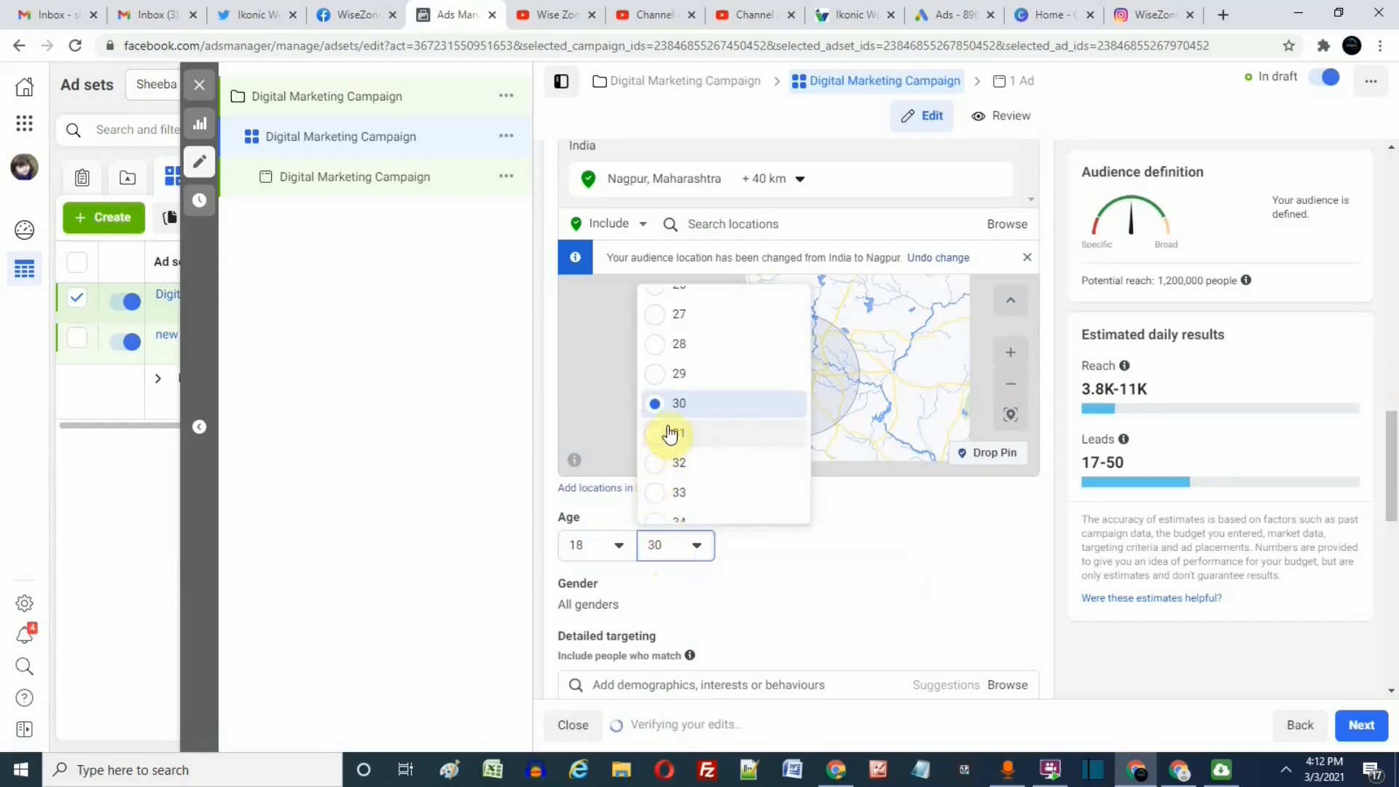
pyautogui.scroll(3, 667, 434)
pyautogui.click(676, 342)
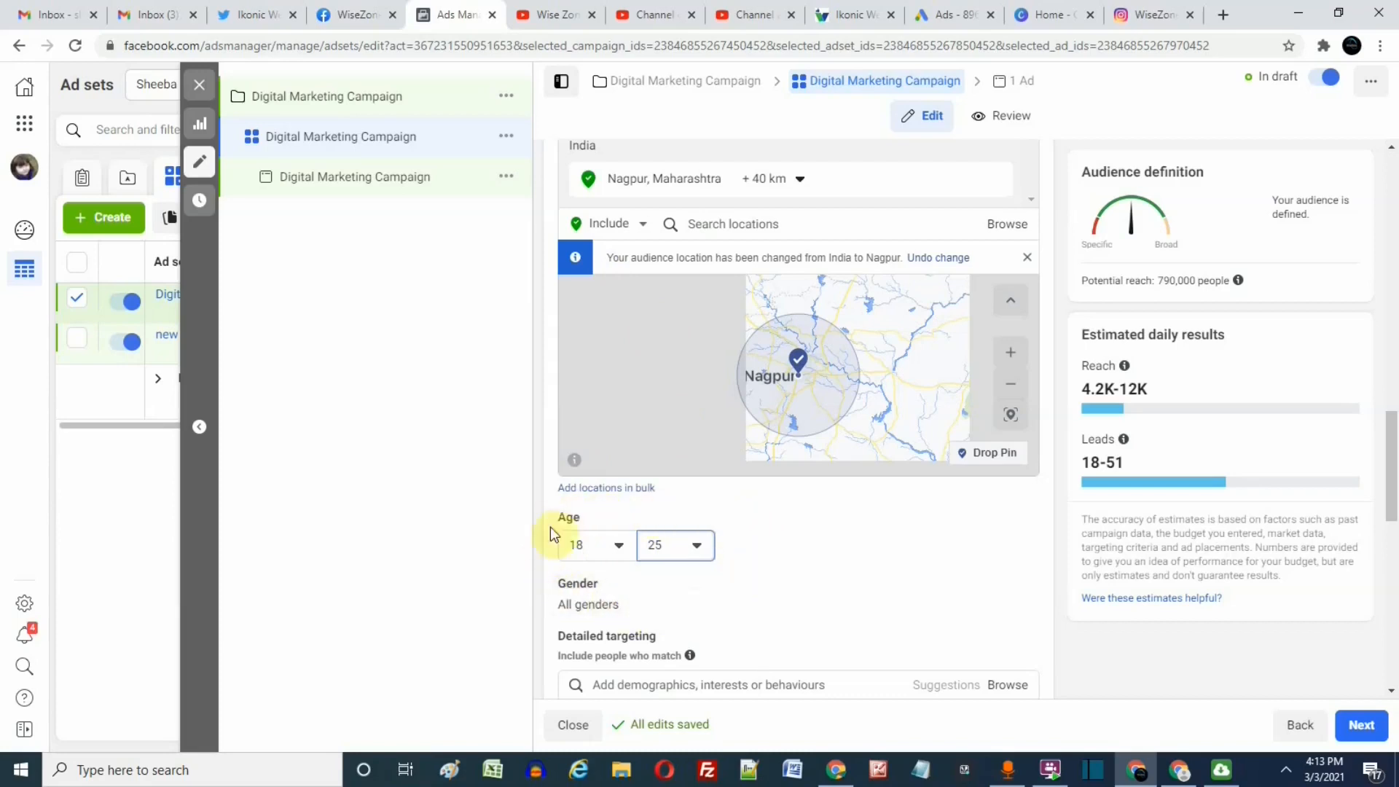
pyautogui.moveTo(537, 513); pyautogui.dragTo(689, 544)
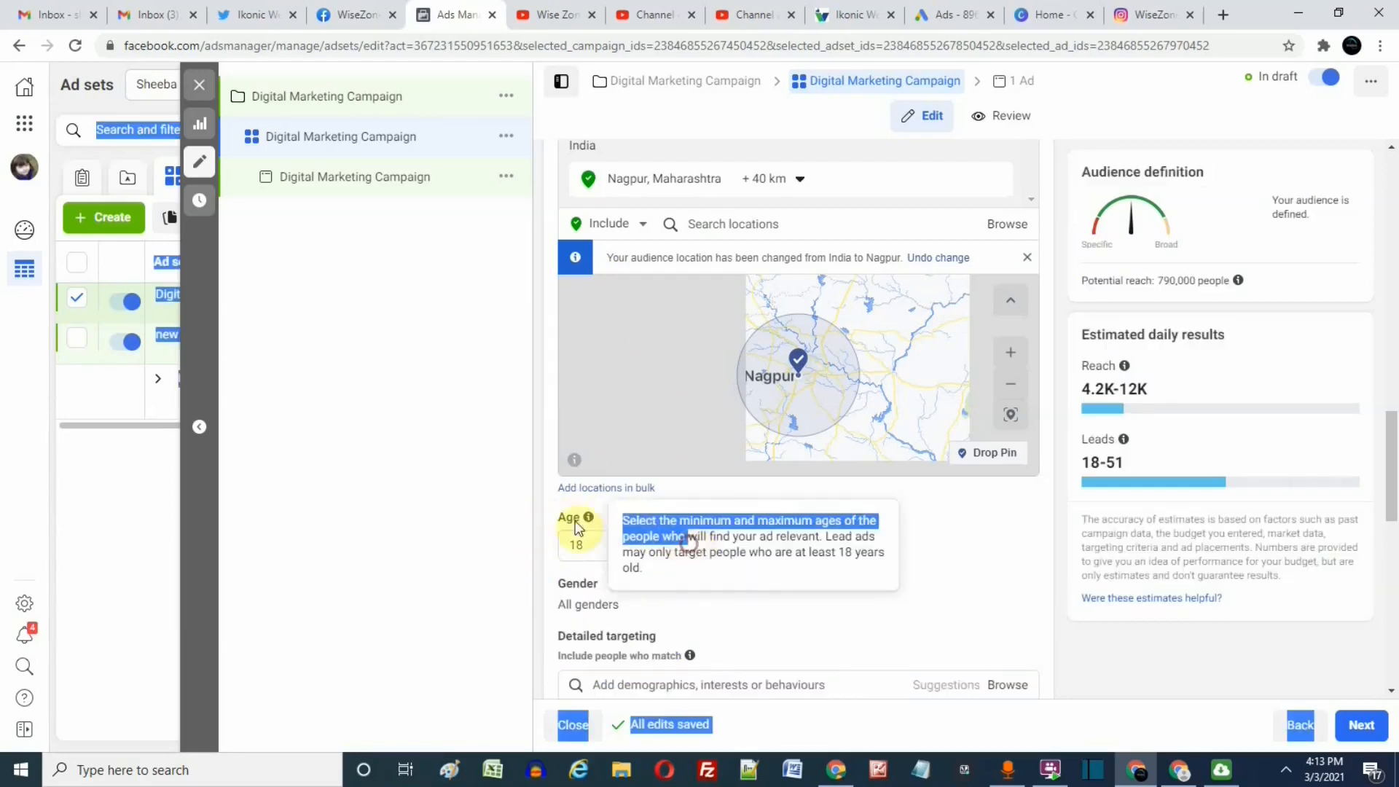
pyautogui.click(536, 514)
# Open the gender setting and review the audience's location, age, gender, detailed targeting and language options.
pyautogui.scroll(-1, 552, 524)
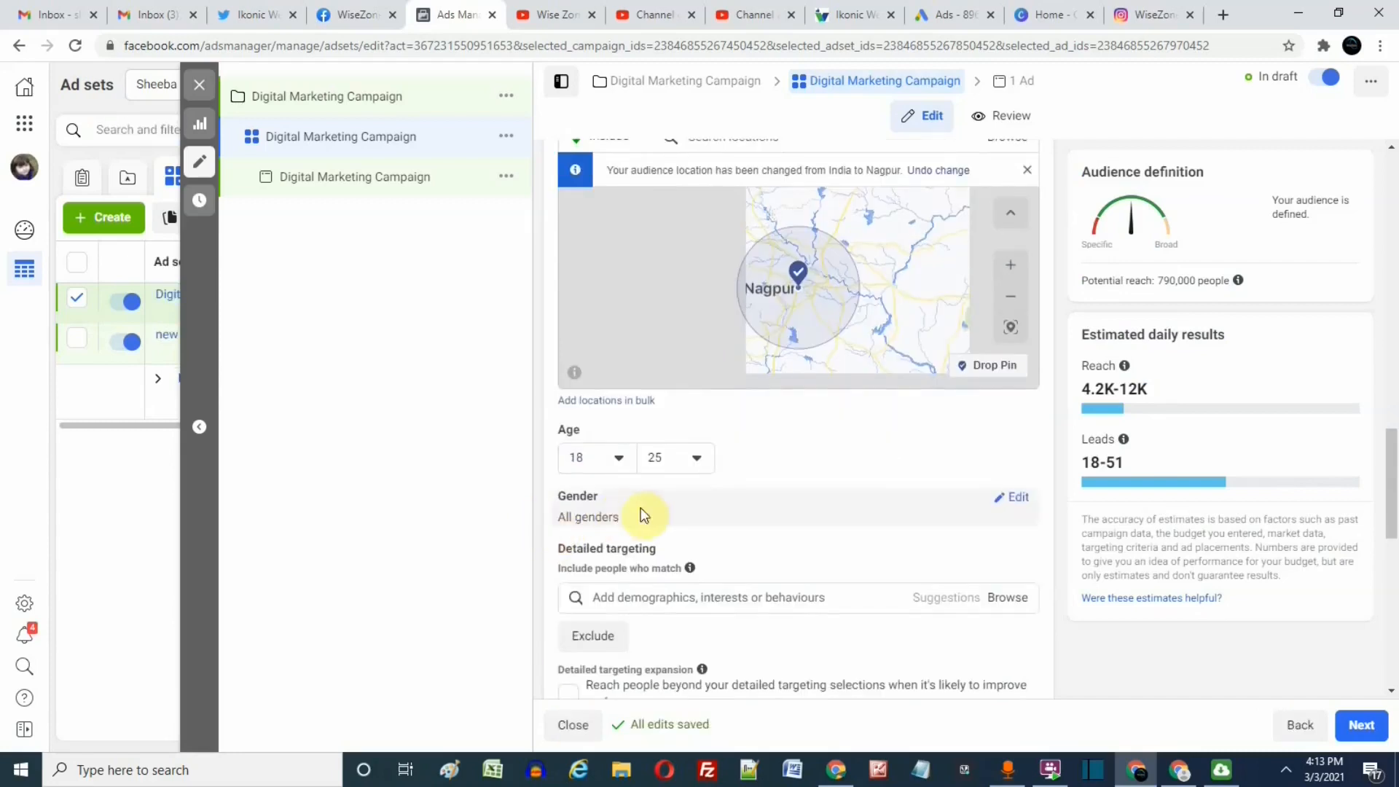
pyautogui.click(1015, 501)
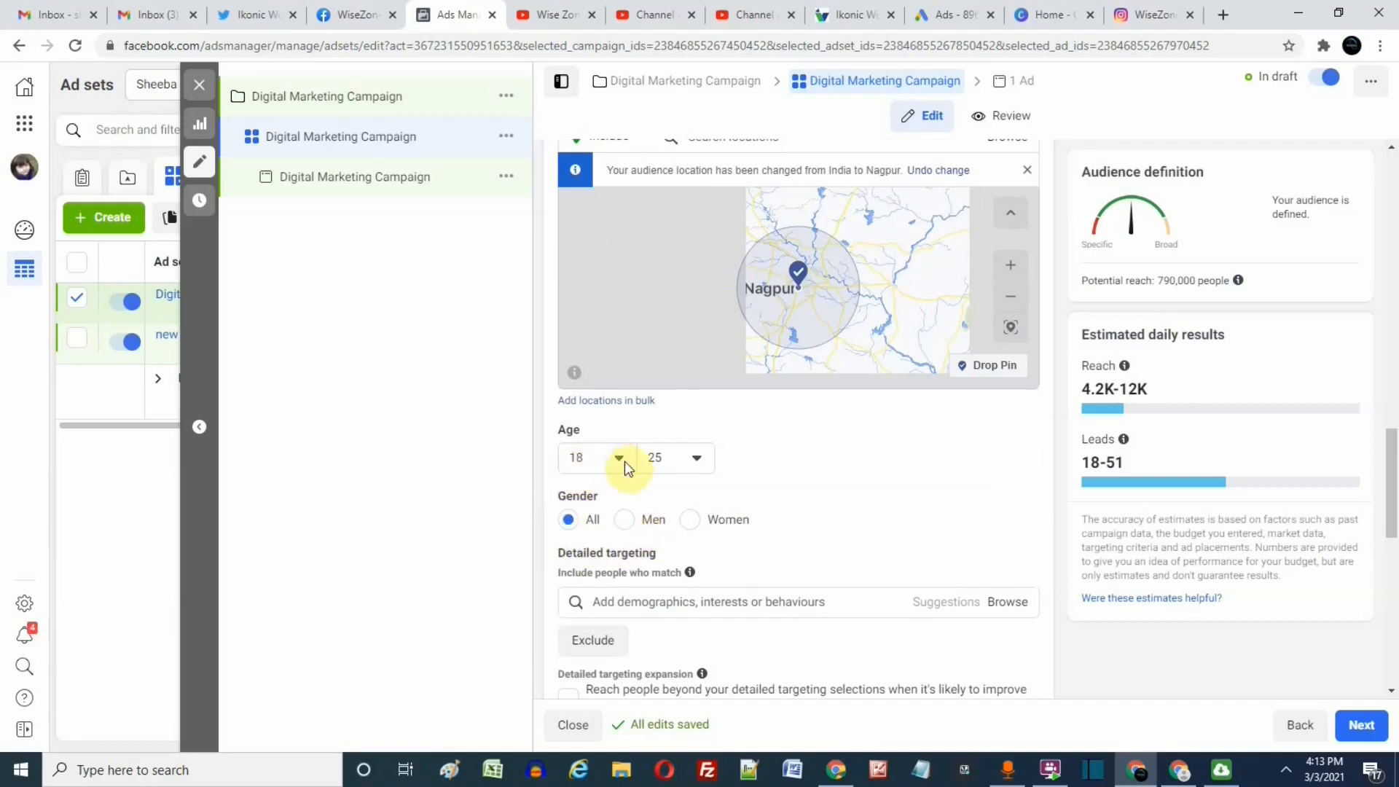
pyautogui.scroll(1, 915, 455)
pyautogui.scroll(1, 914, 455)
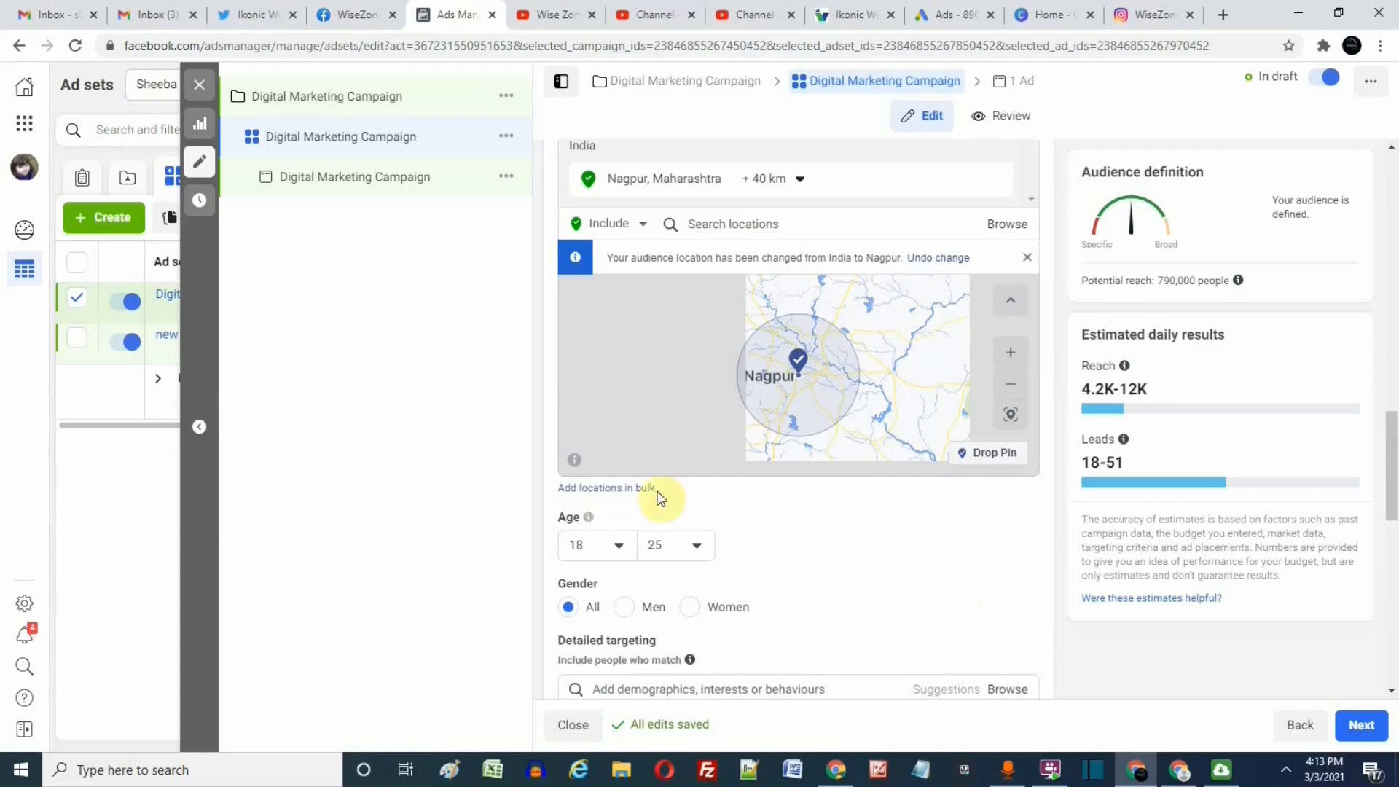
pyautogui.moveTo(607, 582)
pyautogui.scroll(-2, 789, 544)
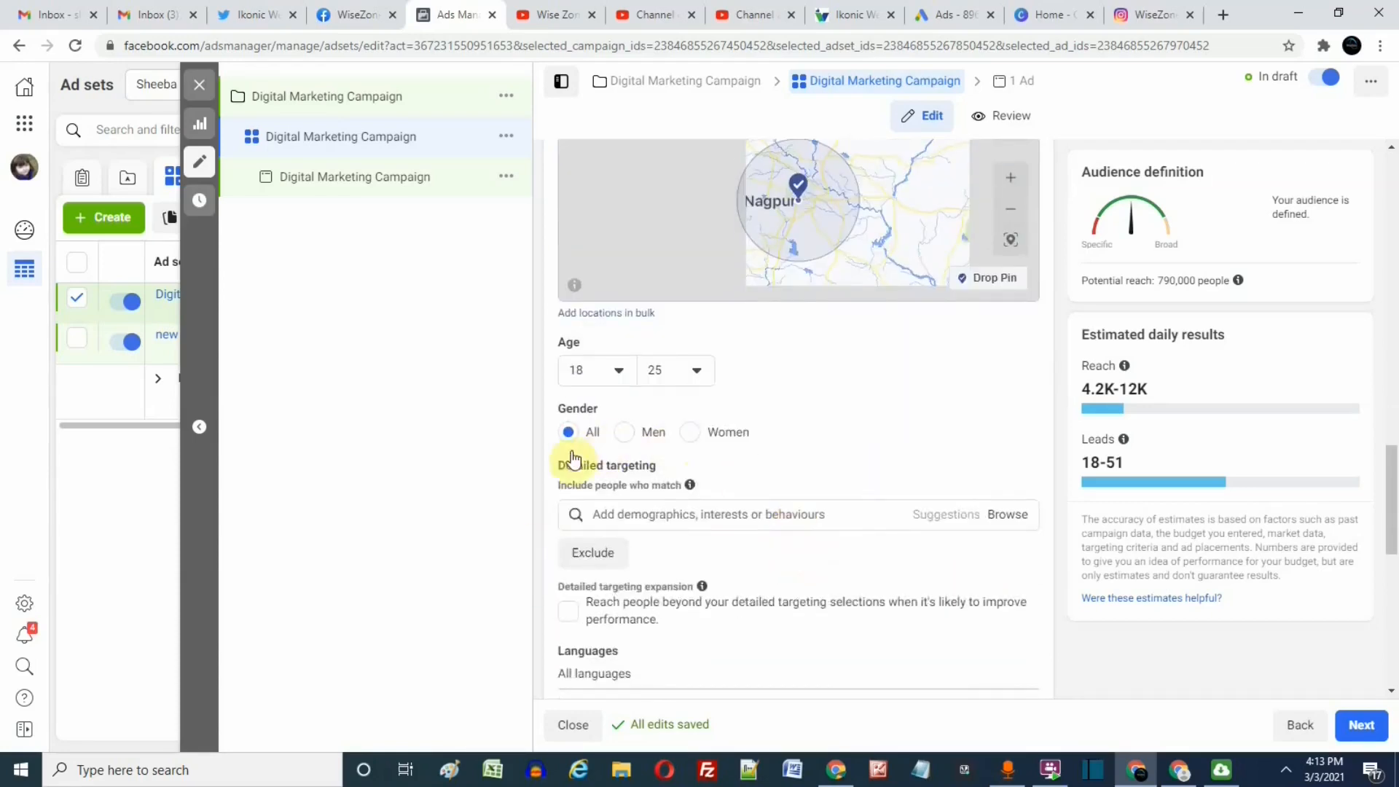
pyautogui.scroll(-2, 734, 610)
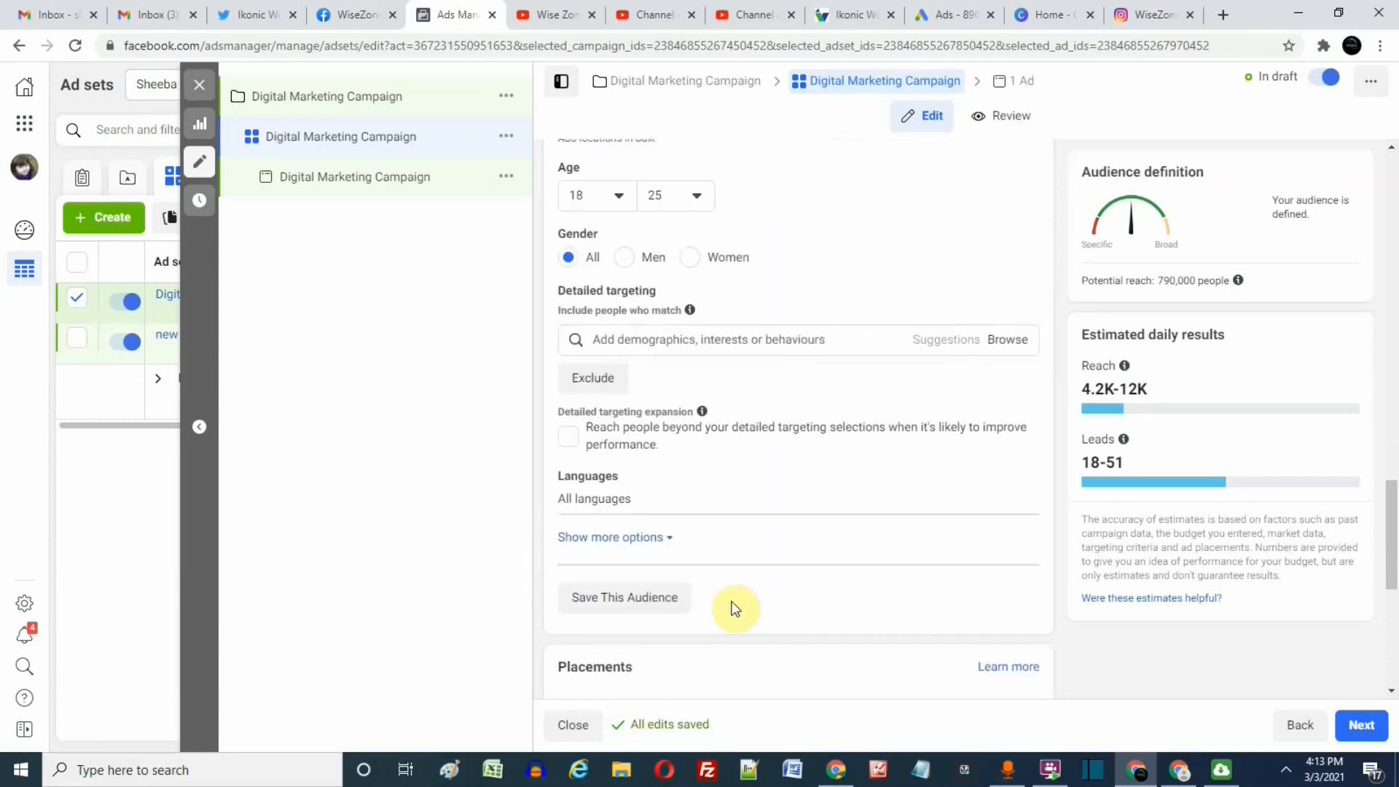
pyautogui.scroll(5, 728, 604)
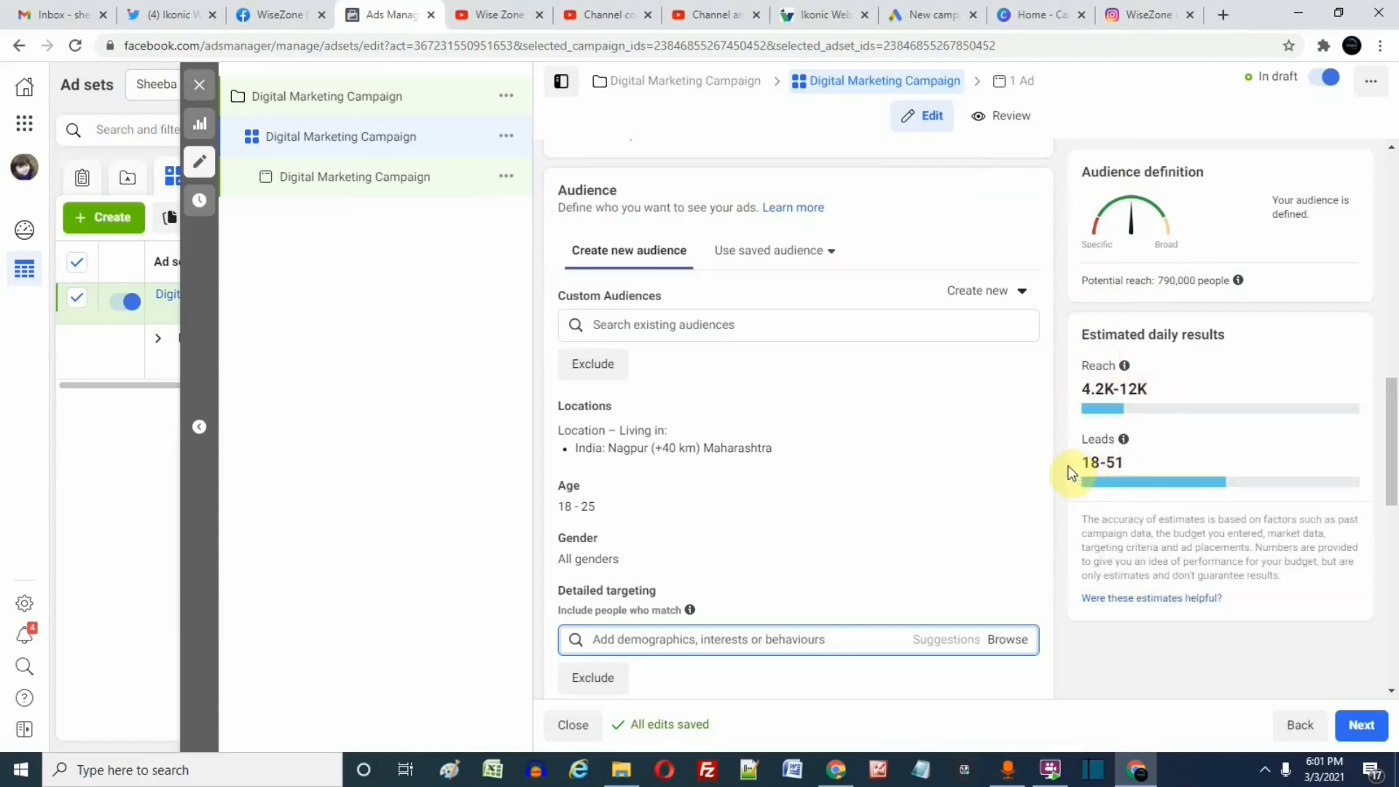
pyautogui.scroll(5, 990, 481)
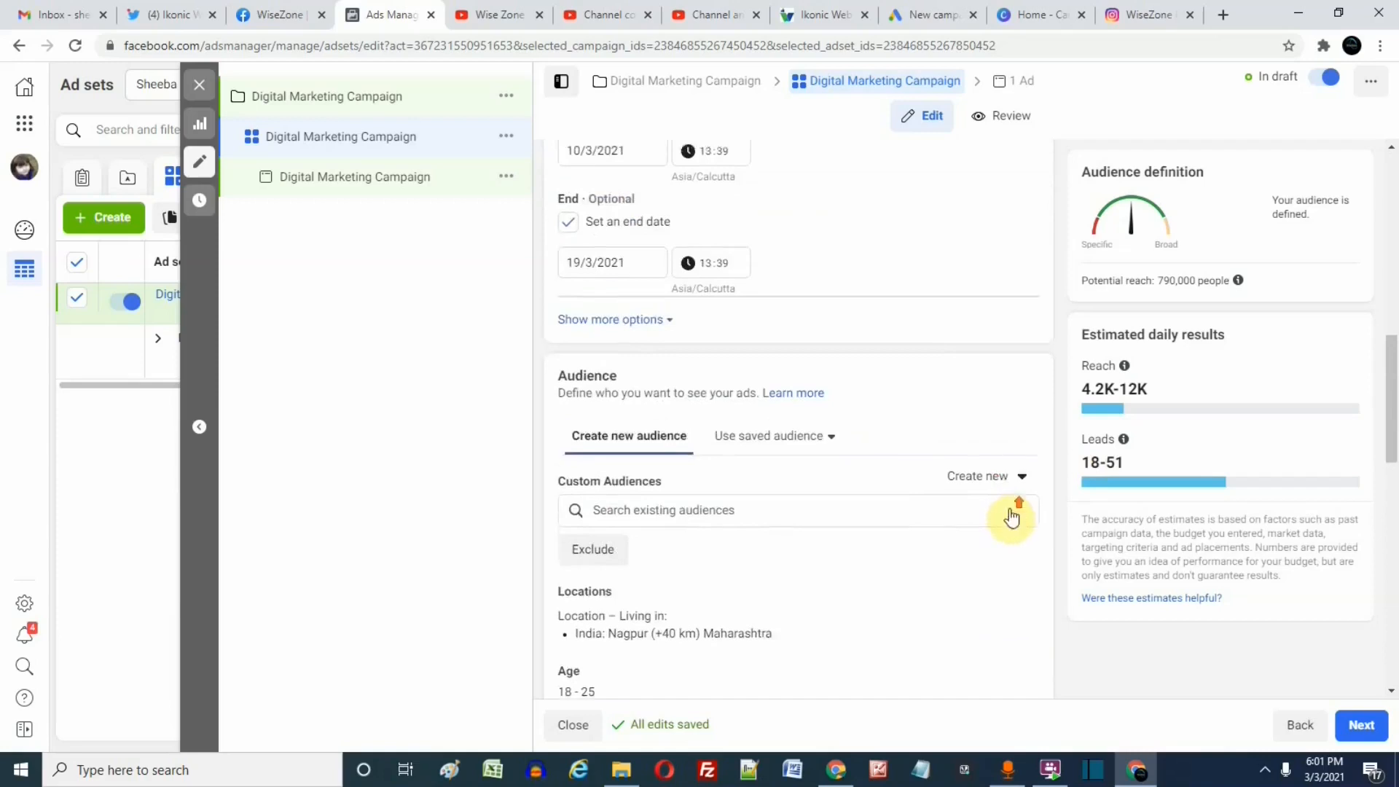
pyautogui.scroll(-4, 1004, 441)
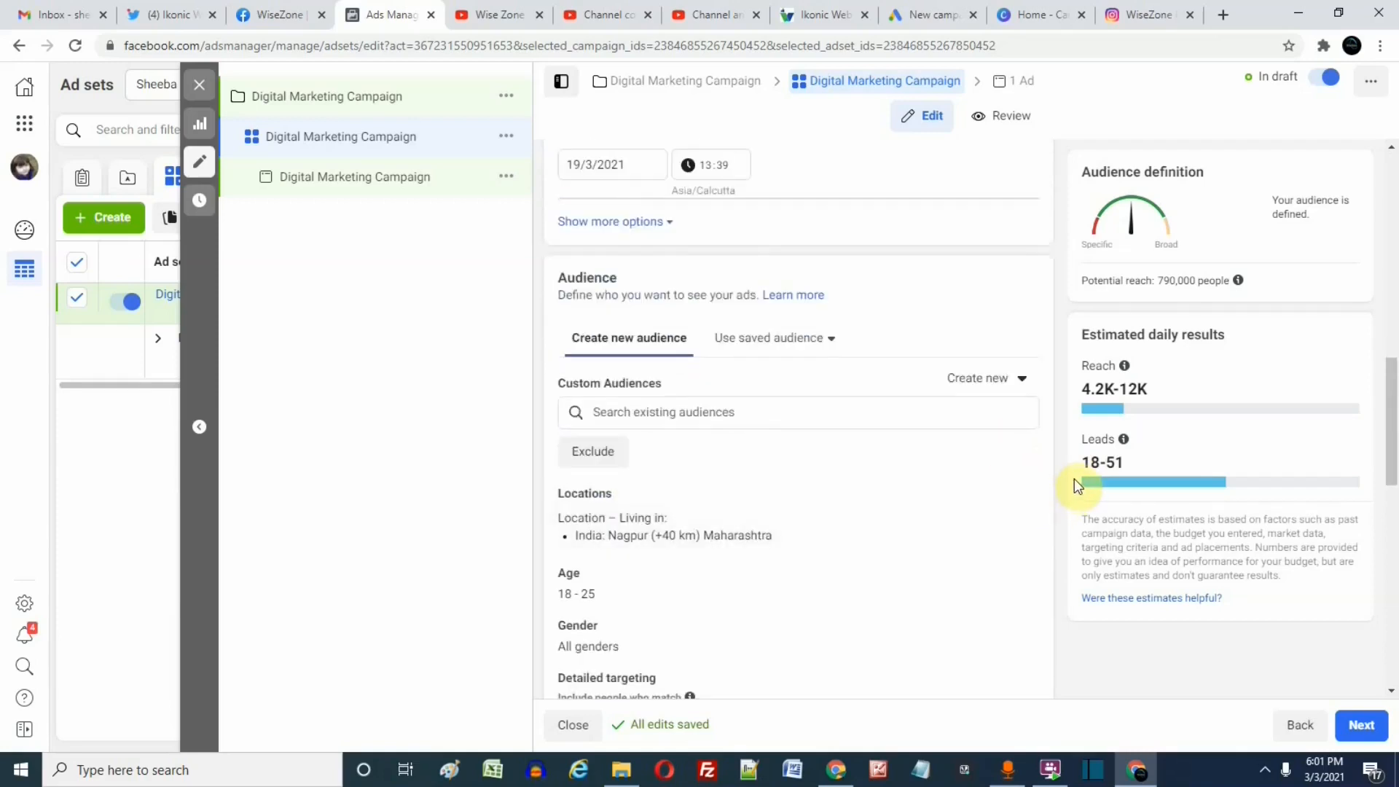
pyautogui.scroll(1, 1074, 485)
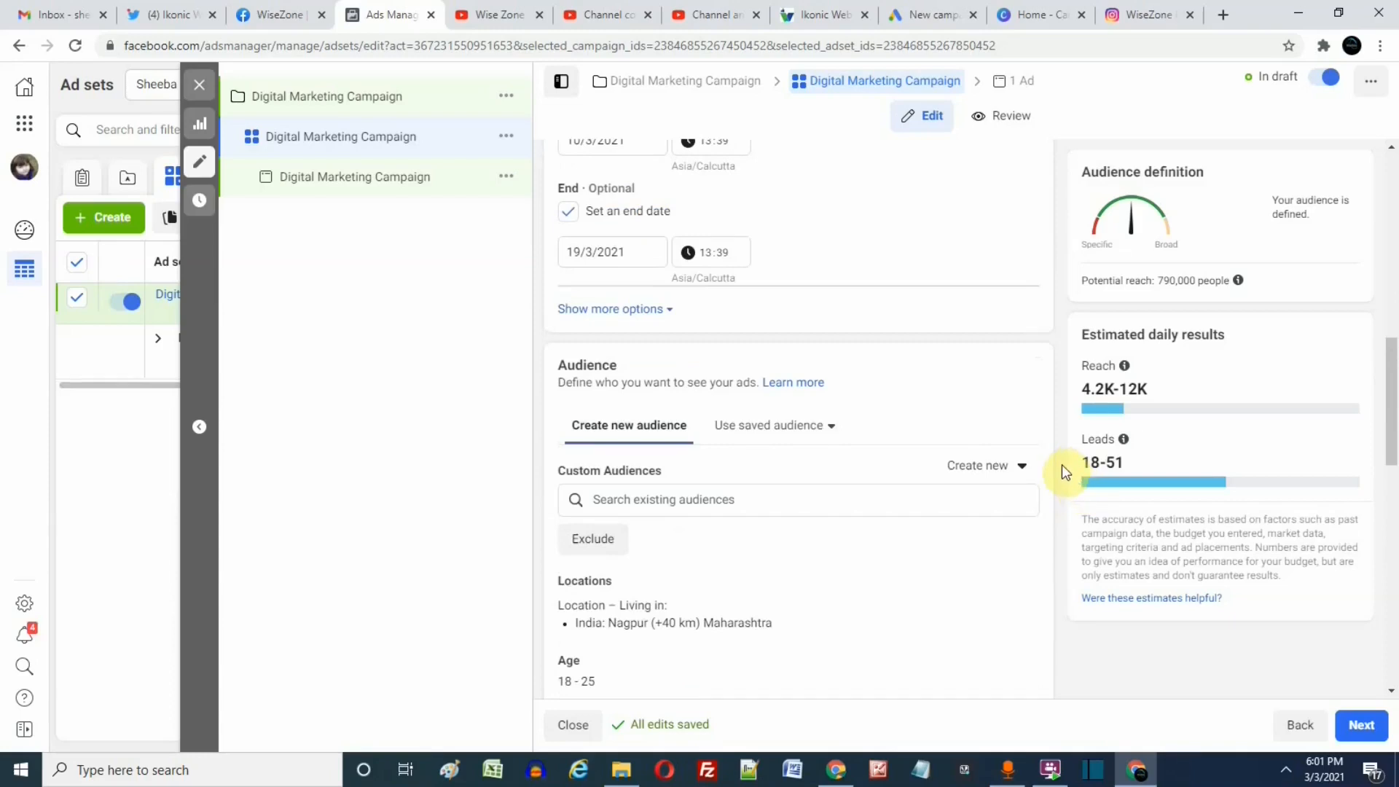
pyautogui.scroll(-3, 1060, 466)
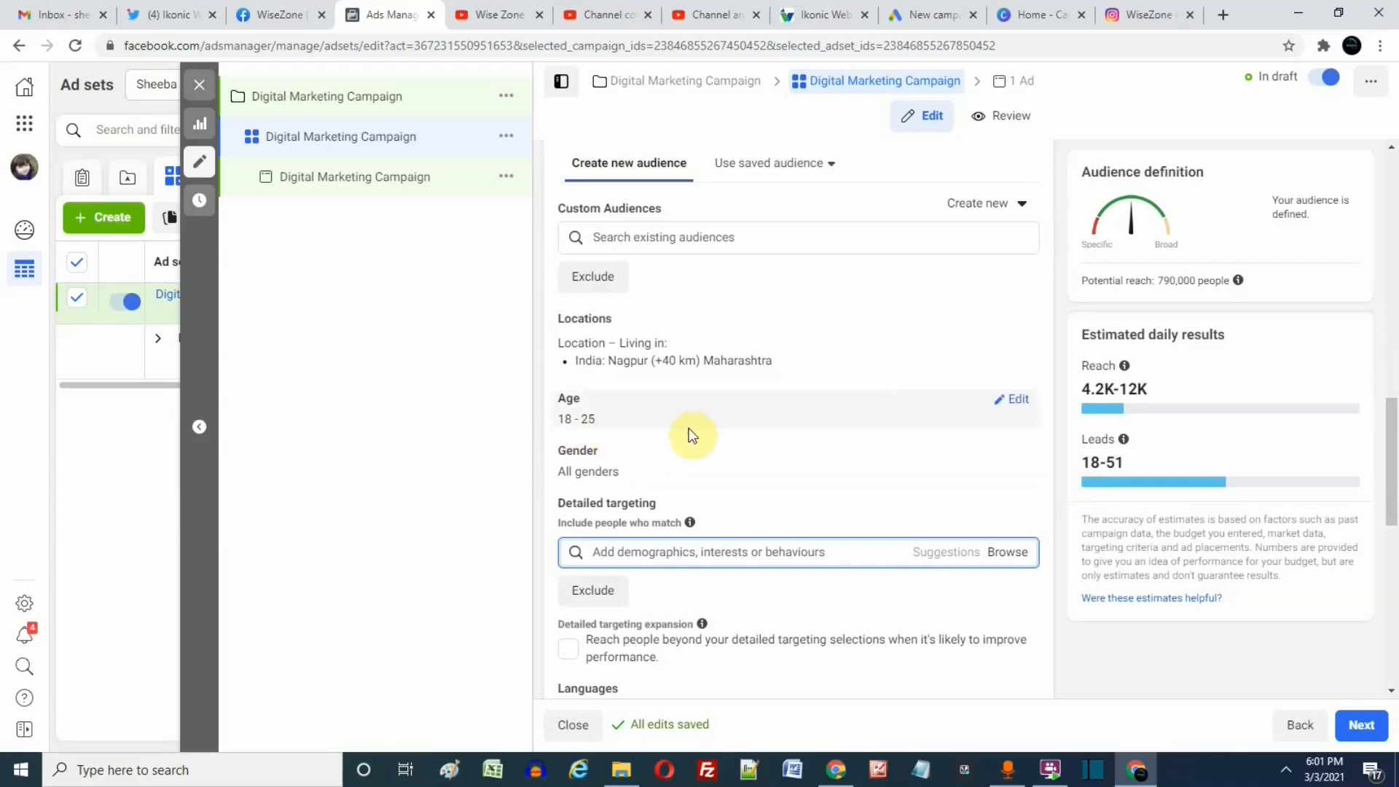
# Browse the detailed targeting categories to Demographics > Education and open the Fields of study search.
pyautogui.click(729, 558)
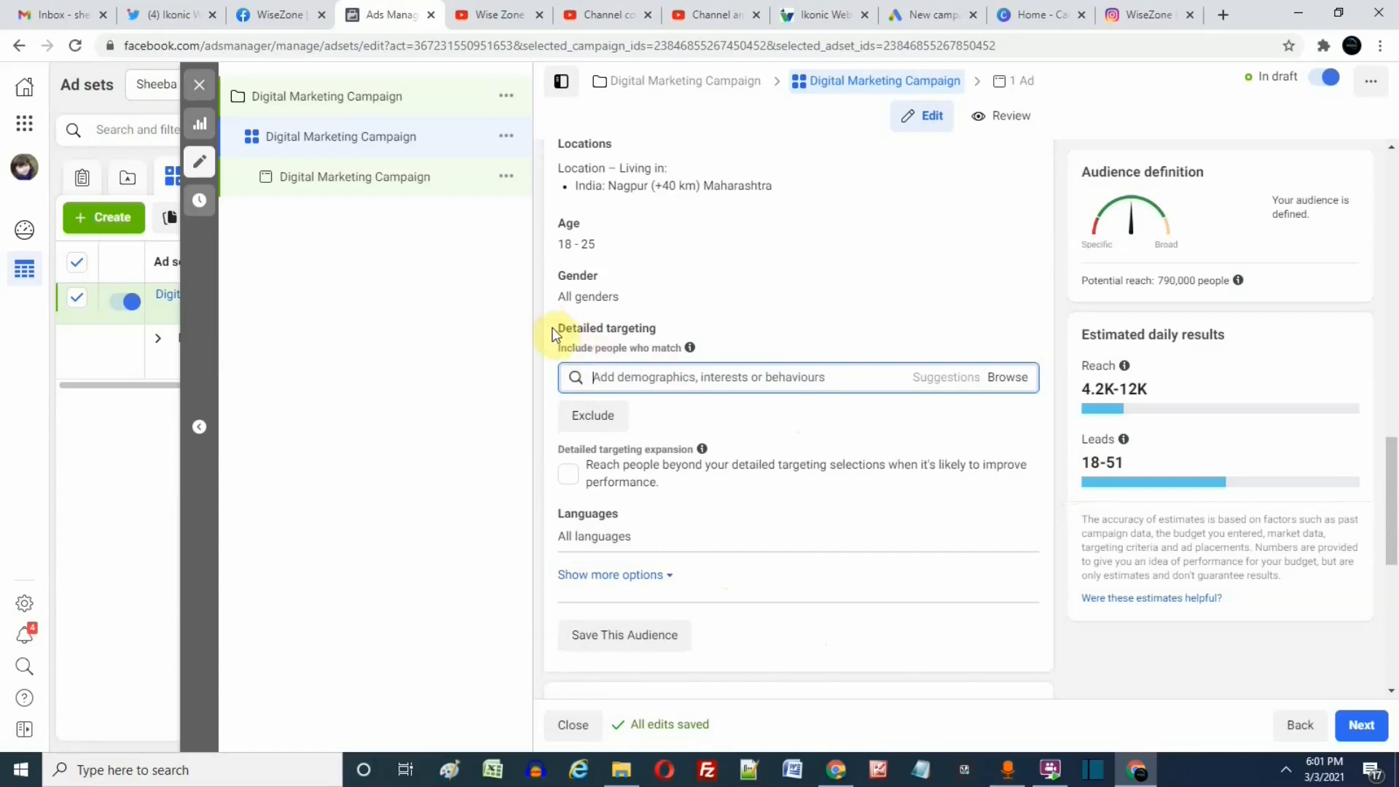
pyautogui.moveTo(656, 327)
pyautogui.mouseDown()
pyautogui.moveTo(564, 328)
pyautogui.moveTo(629, 326)
pyautogui.mouseUp()
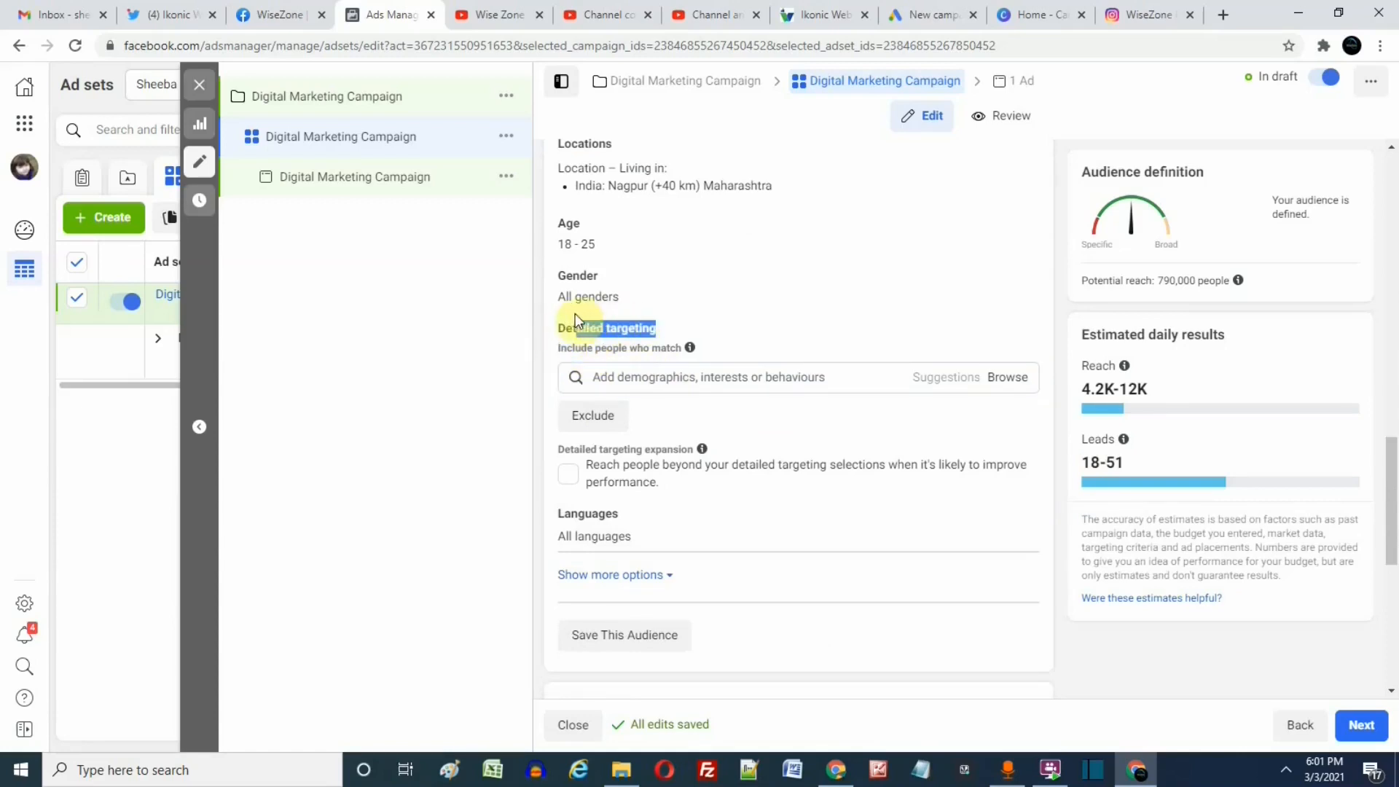
pyautogui.click(532, 317)
pyautogui.click(657, 373)
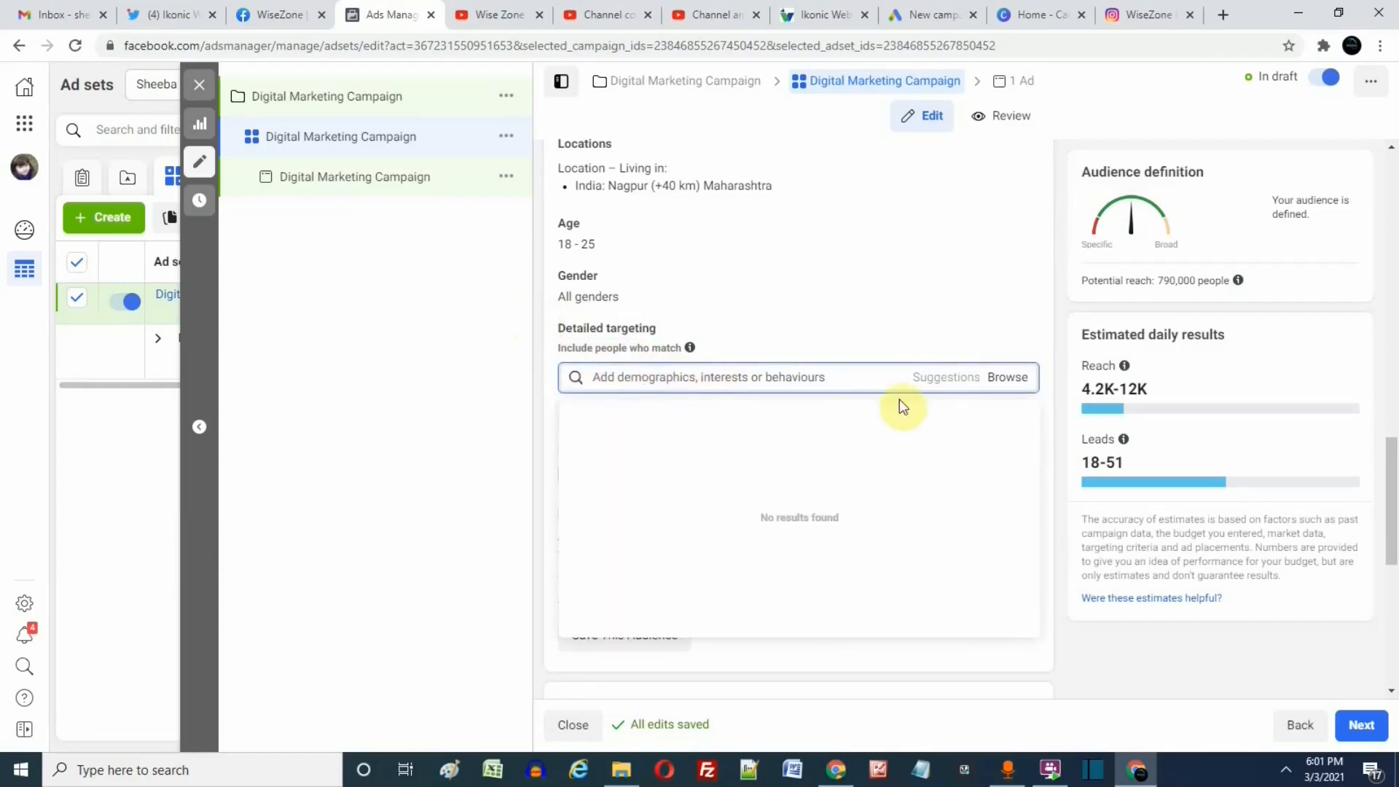
pyautogui.click(1008, 381)
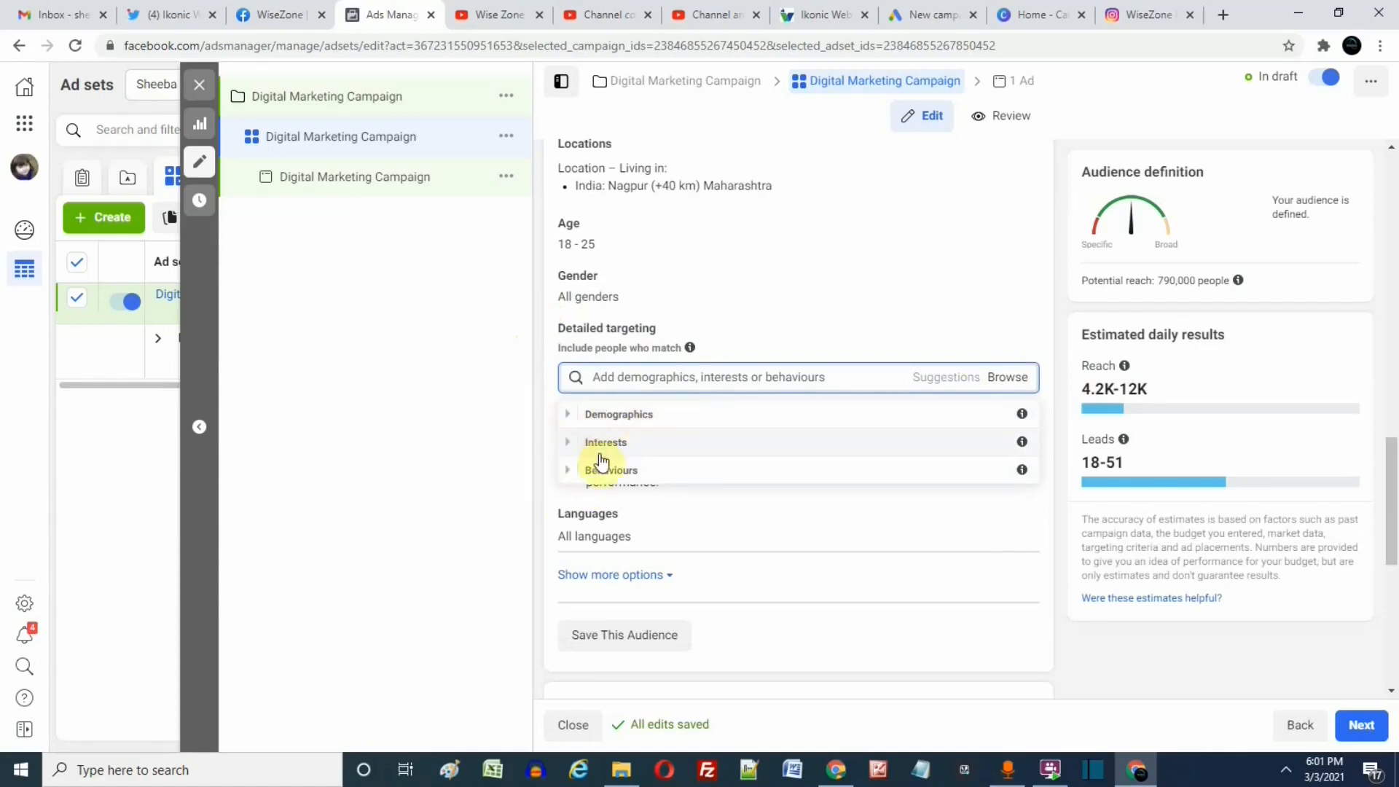
pyautogui.click(569, 419)
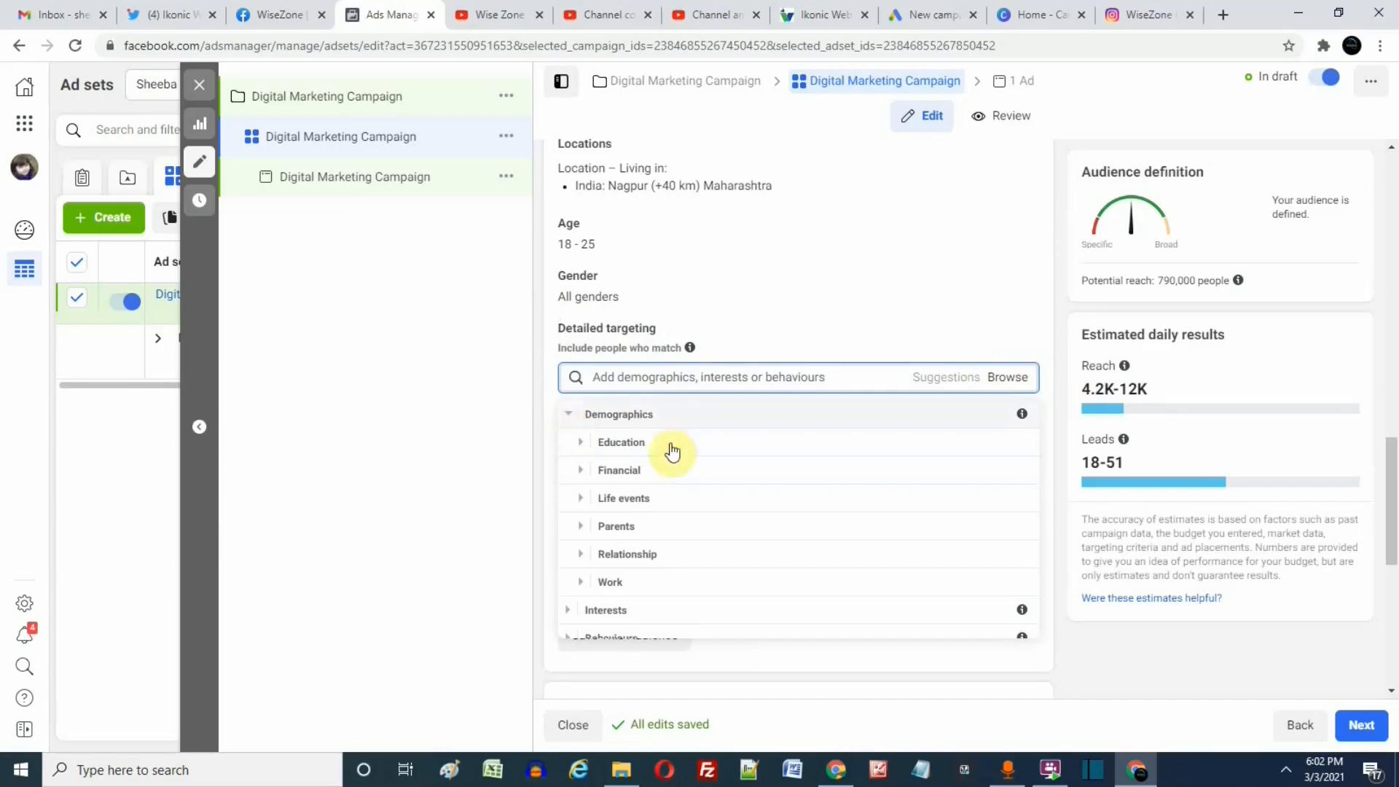
pyautogui.click(583, 444)
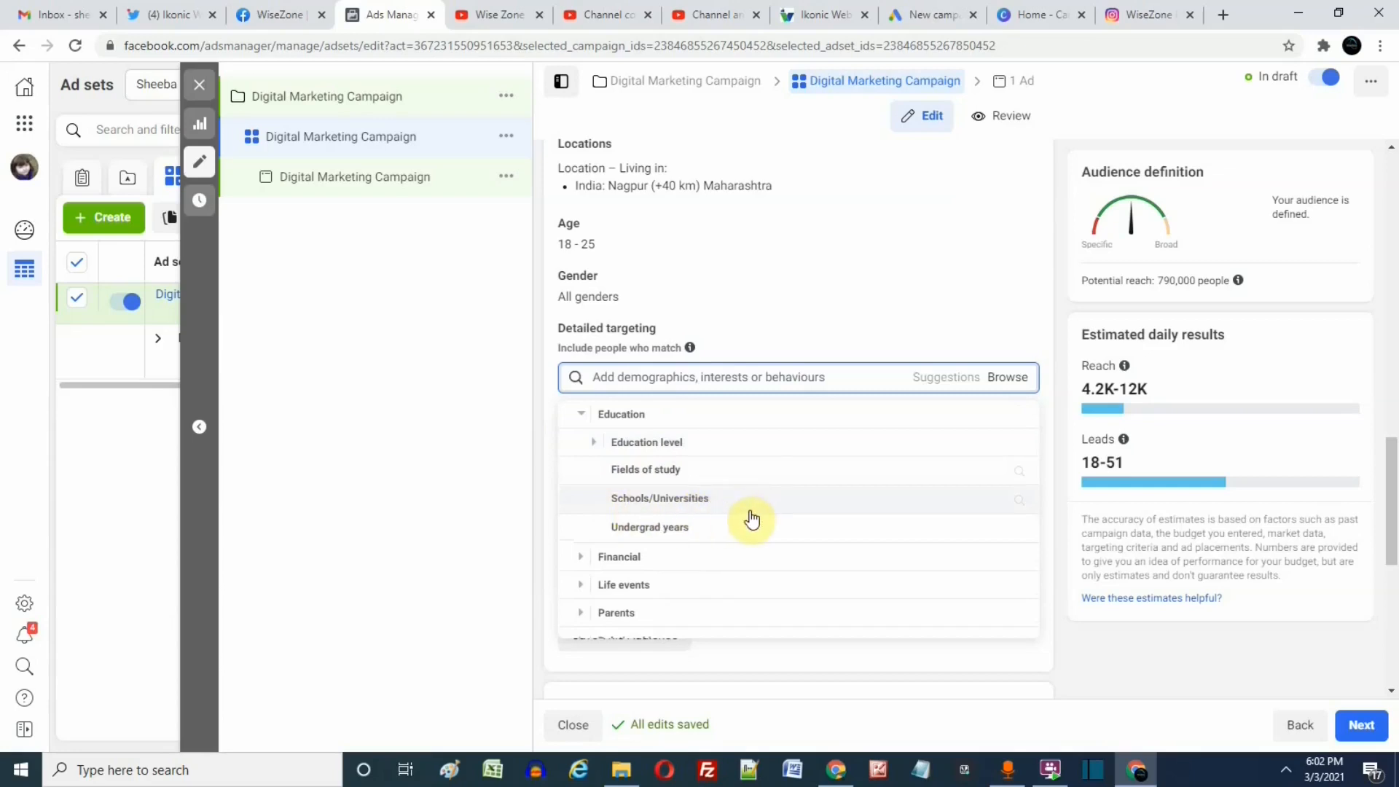
pyautogui.click(695, 469)
pyautogui.click(666, 422)
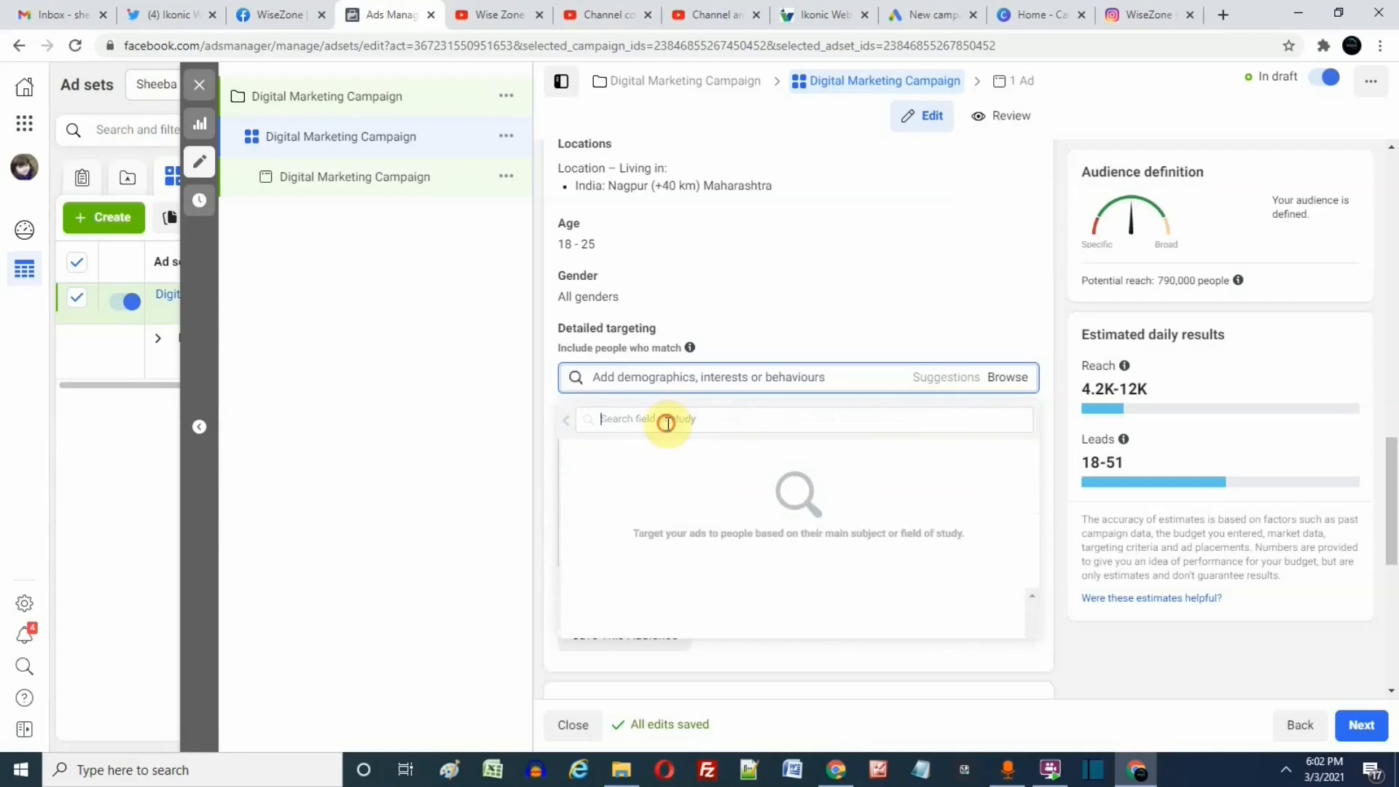
# Search the fields of study for "telecom" and add Telecommunications engineering to the detailed targeting.
pyautogui.write('engineerr')
pyautogui.press('BackSpace')
pyautogui.press('BackSpace')
pyautogui.write('er')
pyautogui.press('BackSpace')
pyautogui.press('BackSpace')
pyautogui.press('BackSpace')
pyautogui.press('BackSpace')
pyautogui.press('BackSpace')
pyautogui.press('BackSpace')
pyautogui.press('BackSpace')
pyautogui.write('telecom')
pyautogui.click(619, 453)
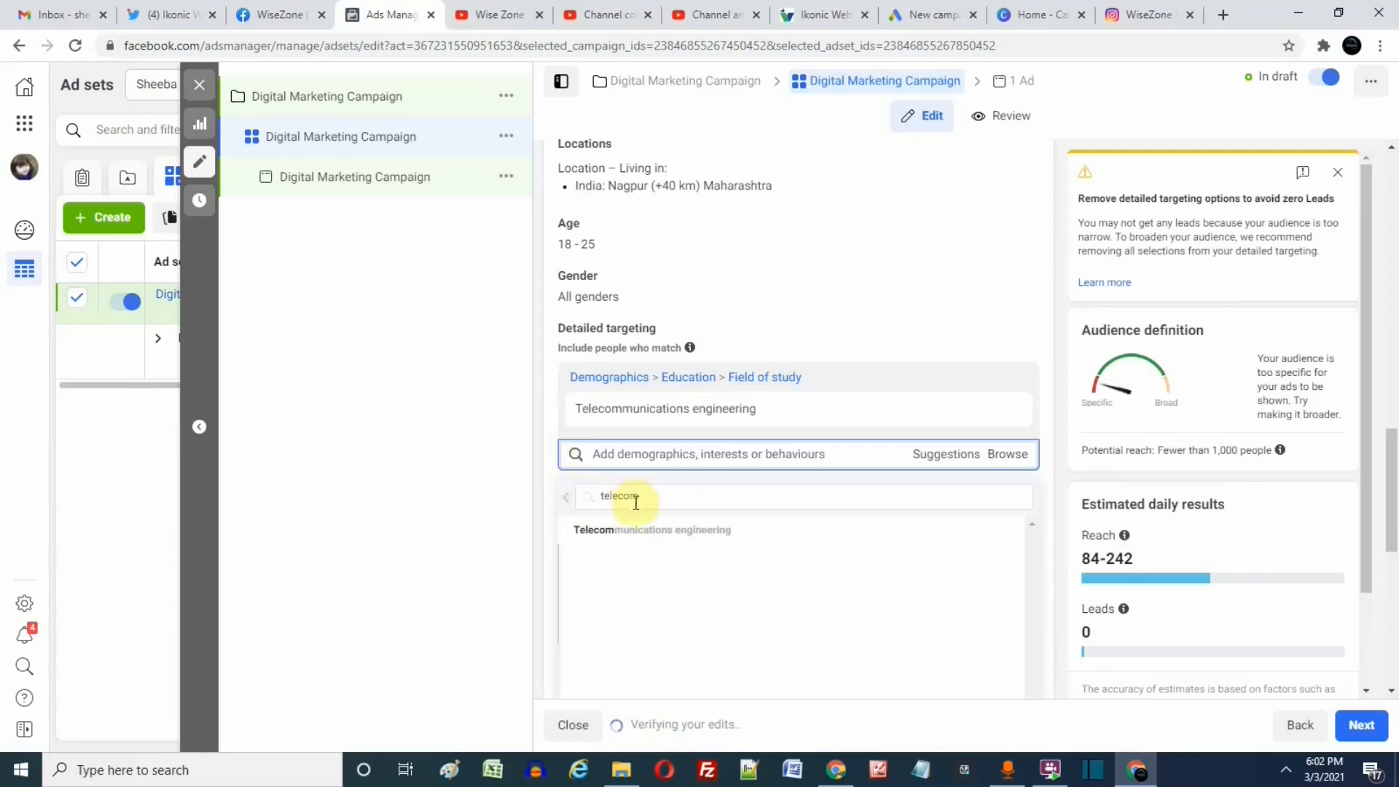
# Browse the detailed targeting categories to Demographics > Work and open the Job titles search.
pyautogui.click(1004, 455)
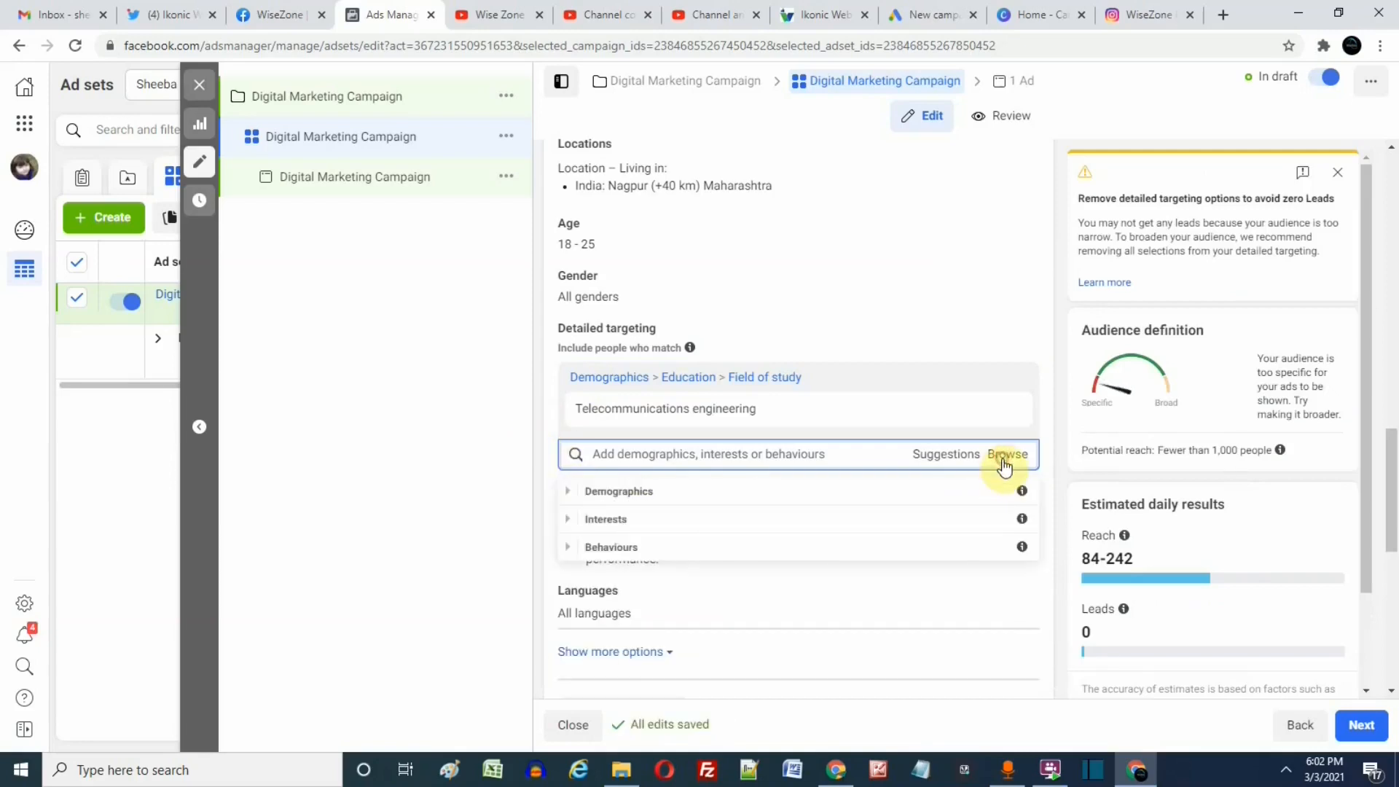
pyautogui.click(561, 498)
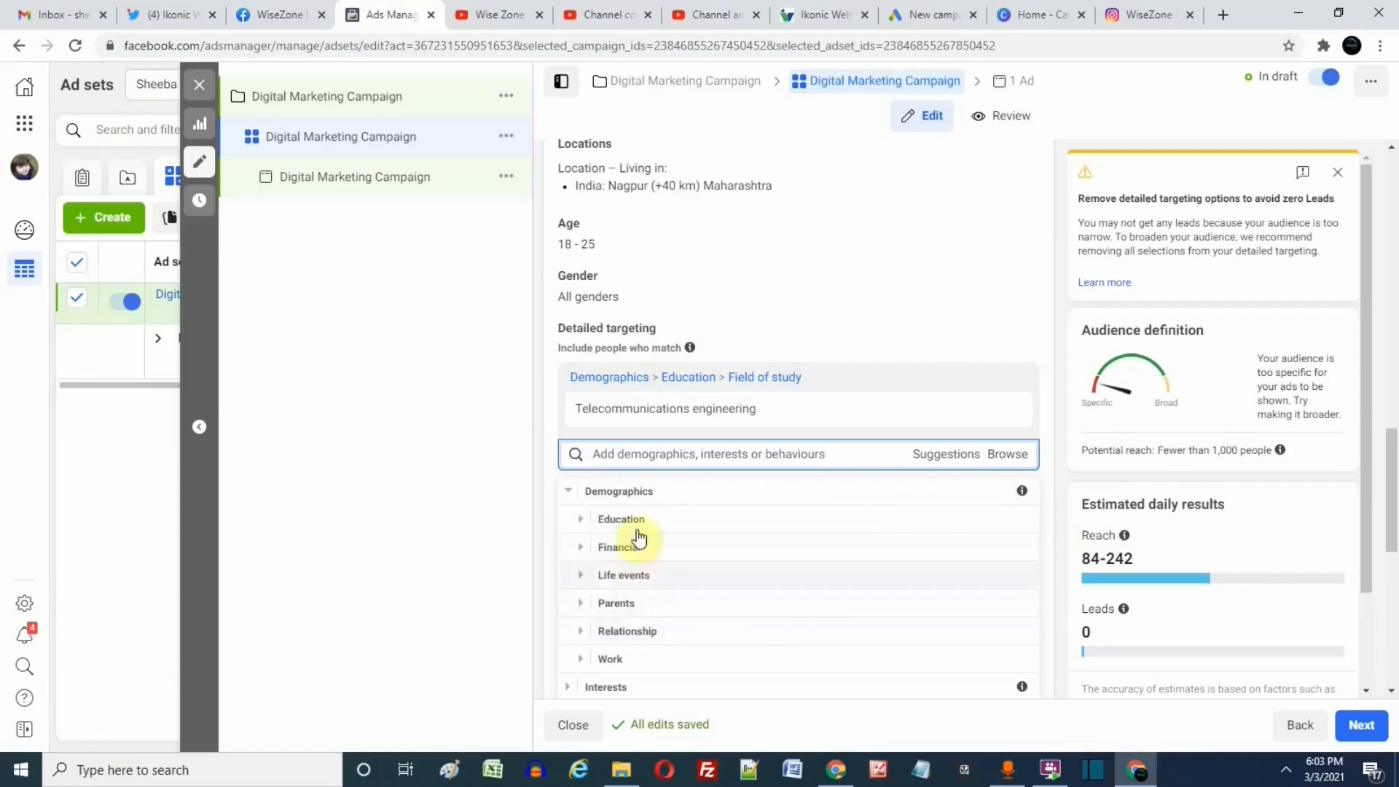
pyautogui.scroll(-1, 711, 634)
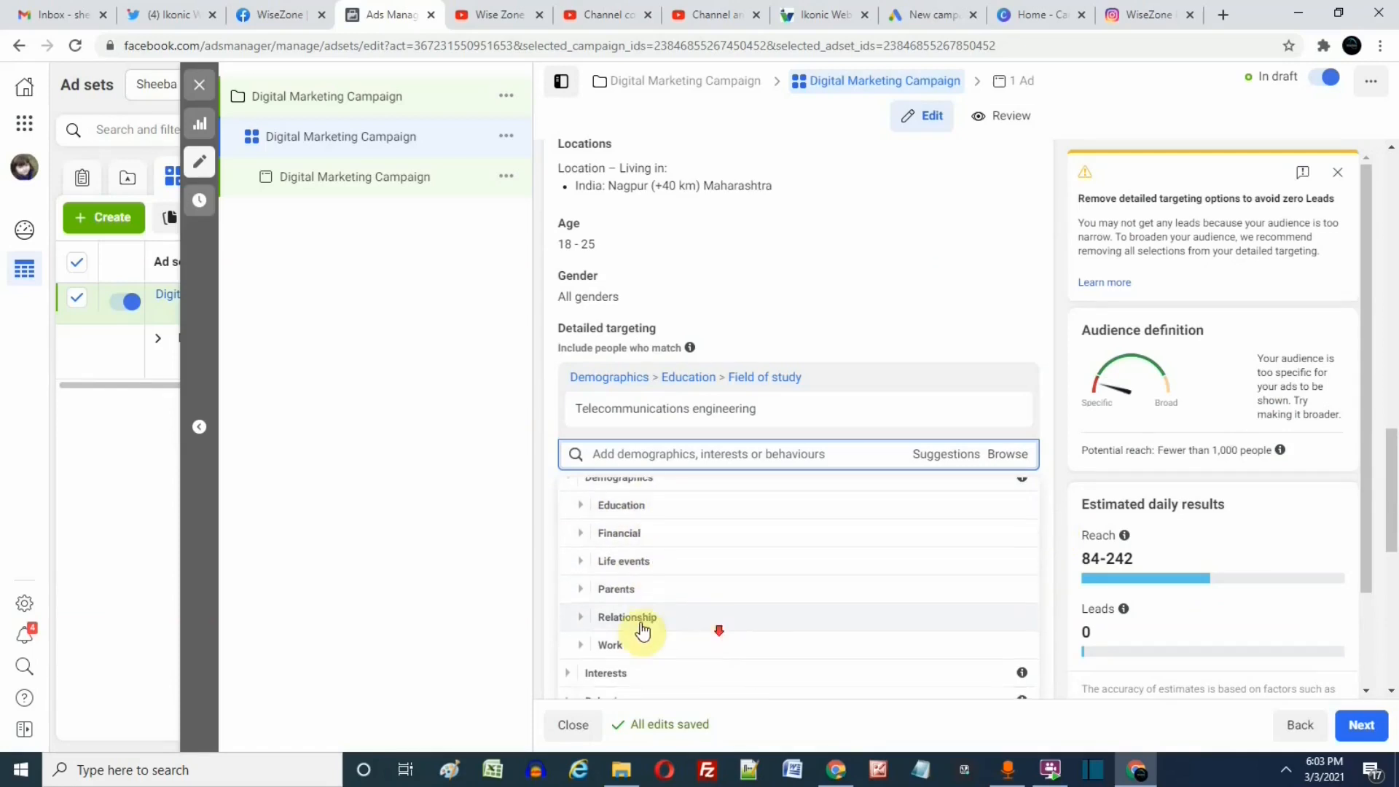
pyautogui.click(579, 652)
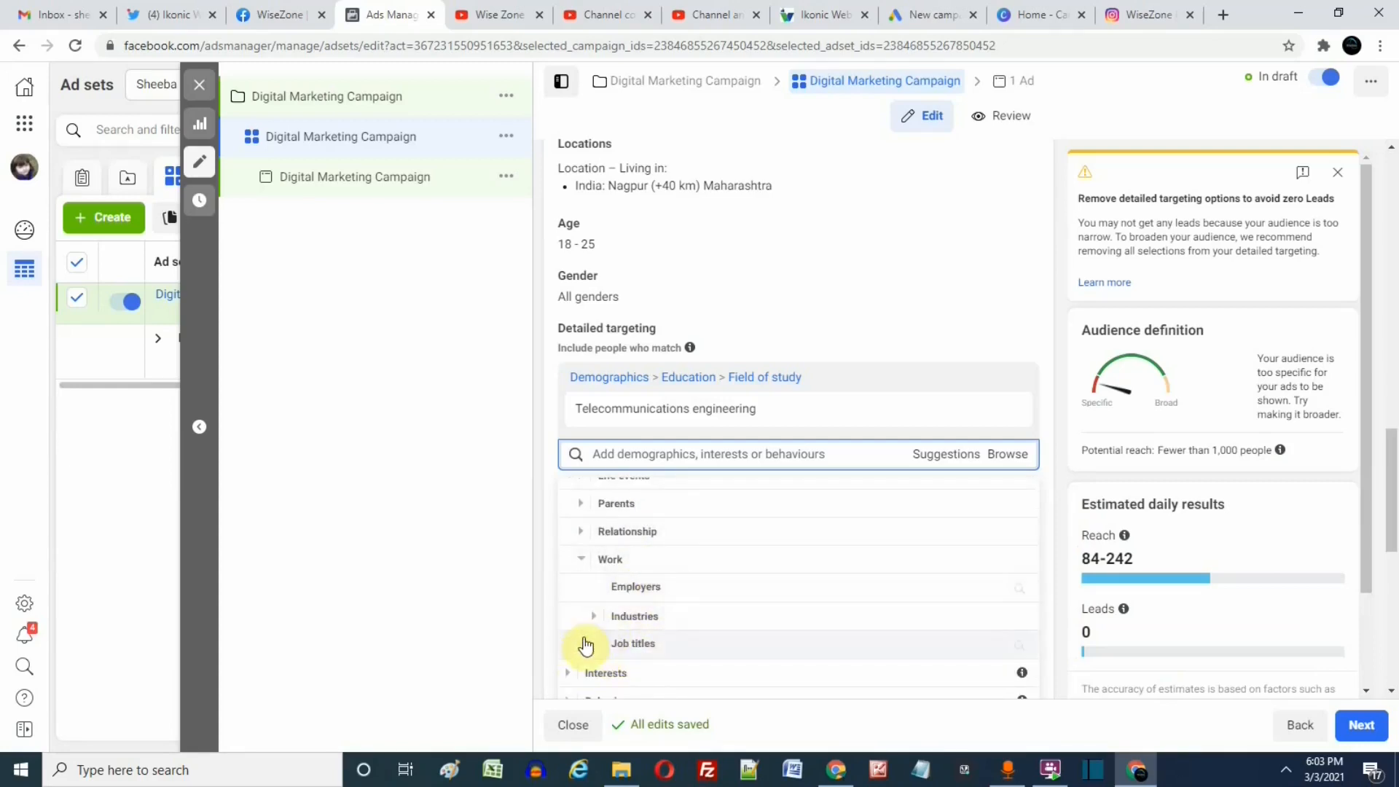
pyautogui.click(700, 650)
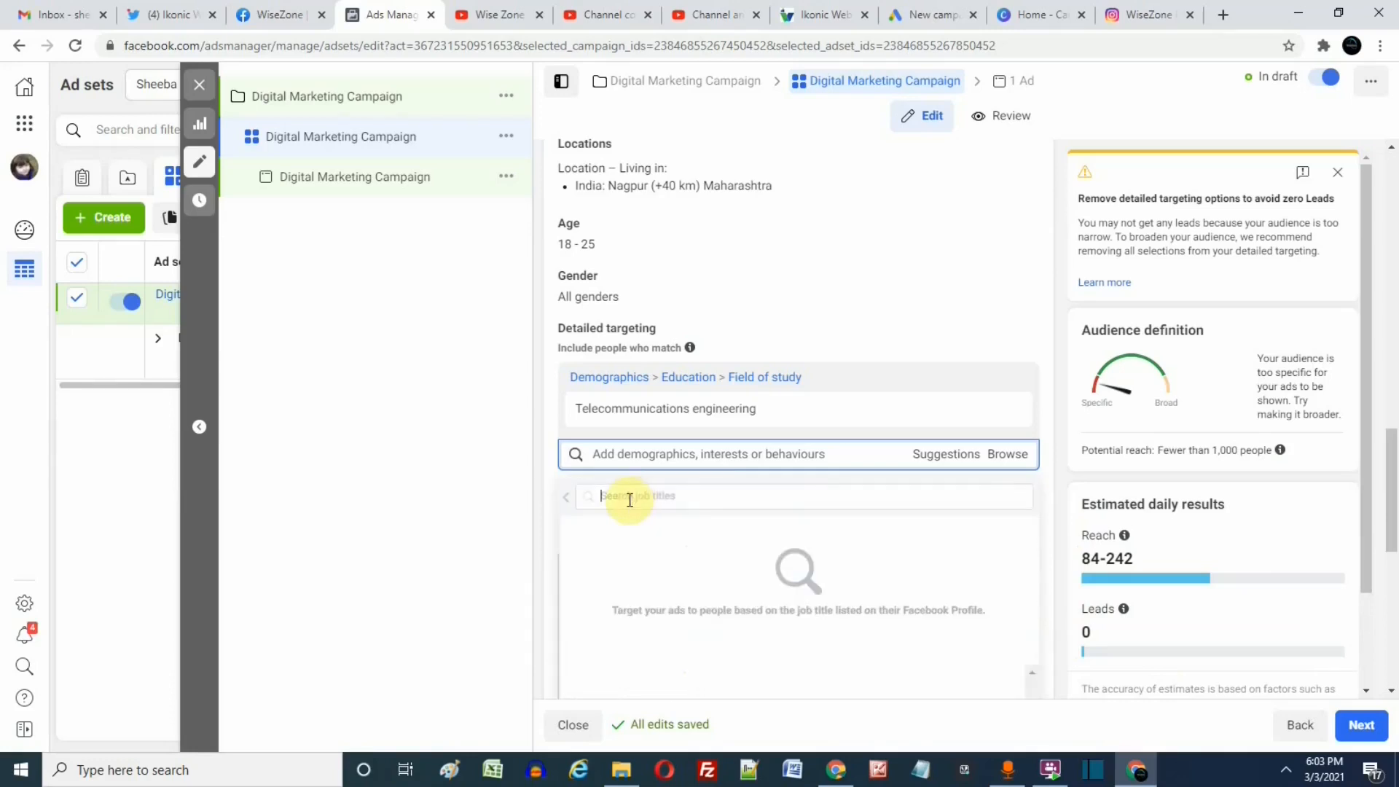
# Search the job titles for "social media" and add Social media marketing and Social Media Strategist to the detailed targeting.
pyautogui.write('social media')
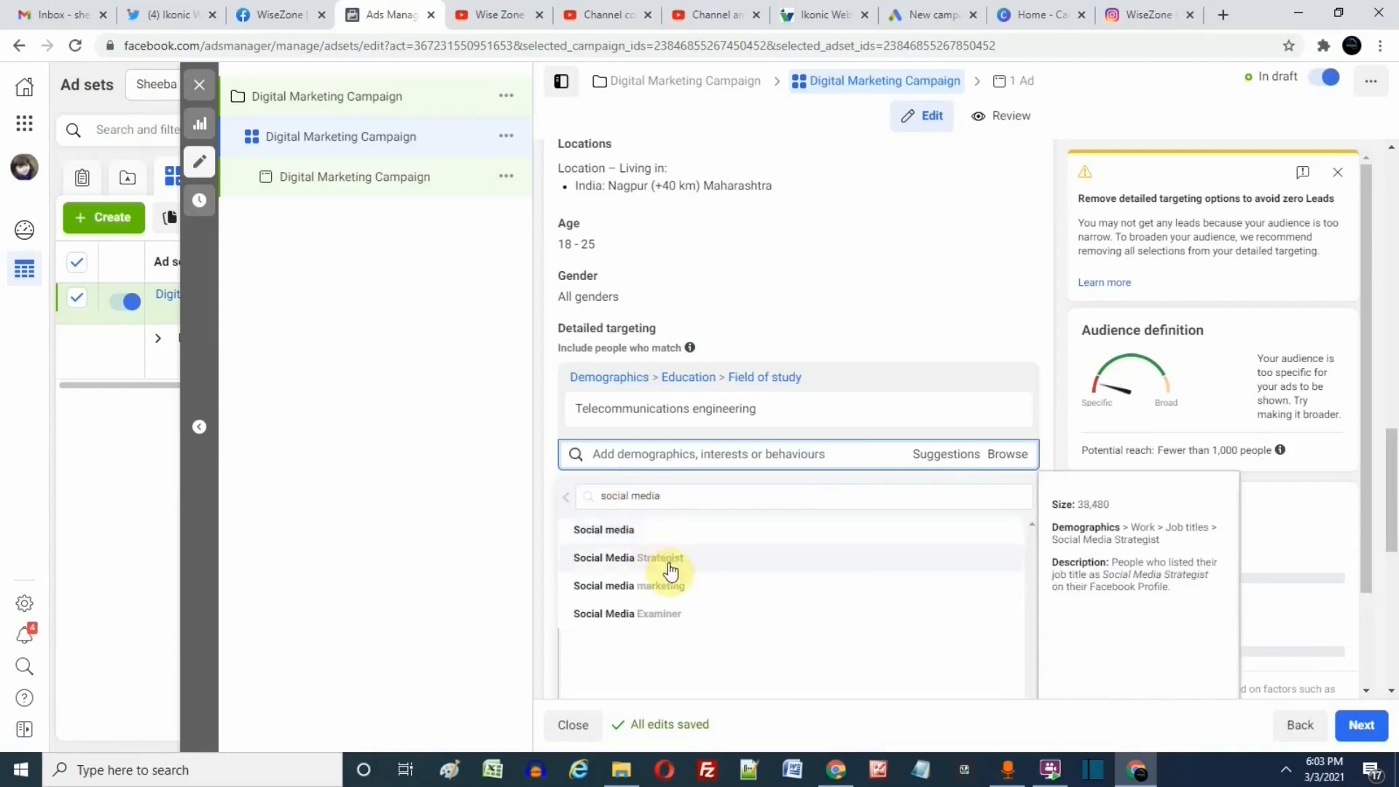
pyautogui.click(701, 582)
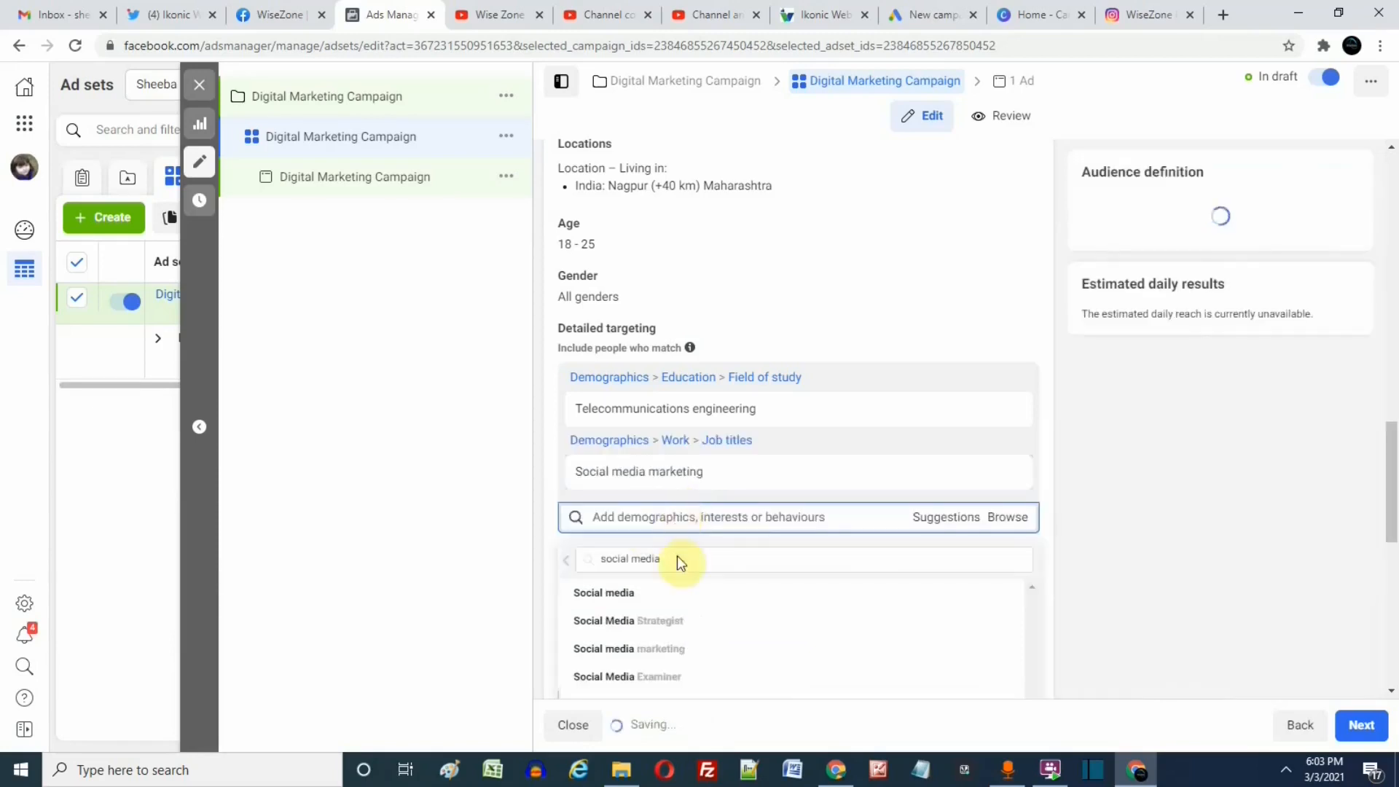
pyautogui.click(672, 628)
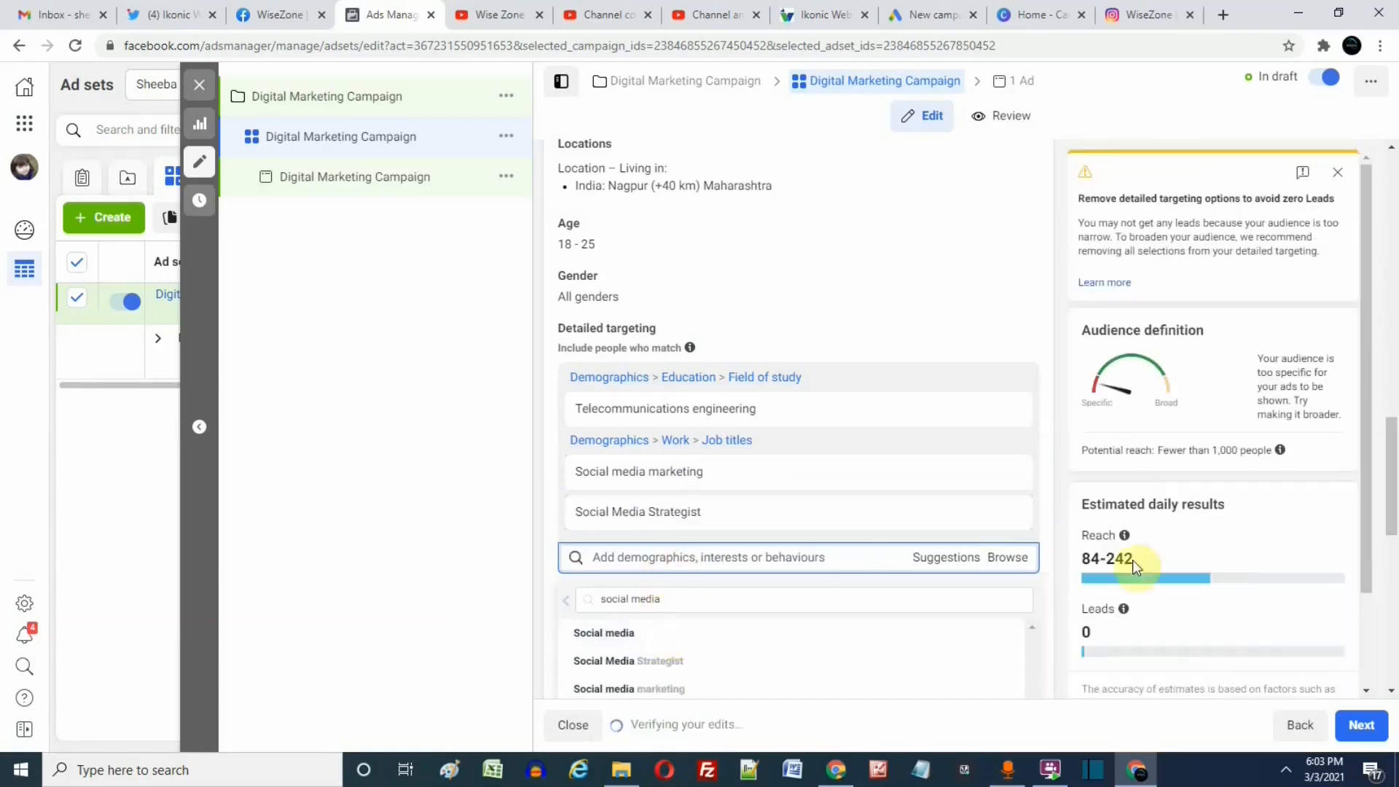
# Leave the job title search and collapse the Work and Demographics categories.
pyautogui.scroll(-4, 626, 495)
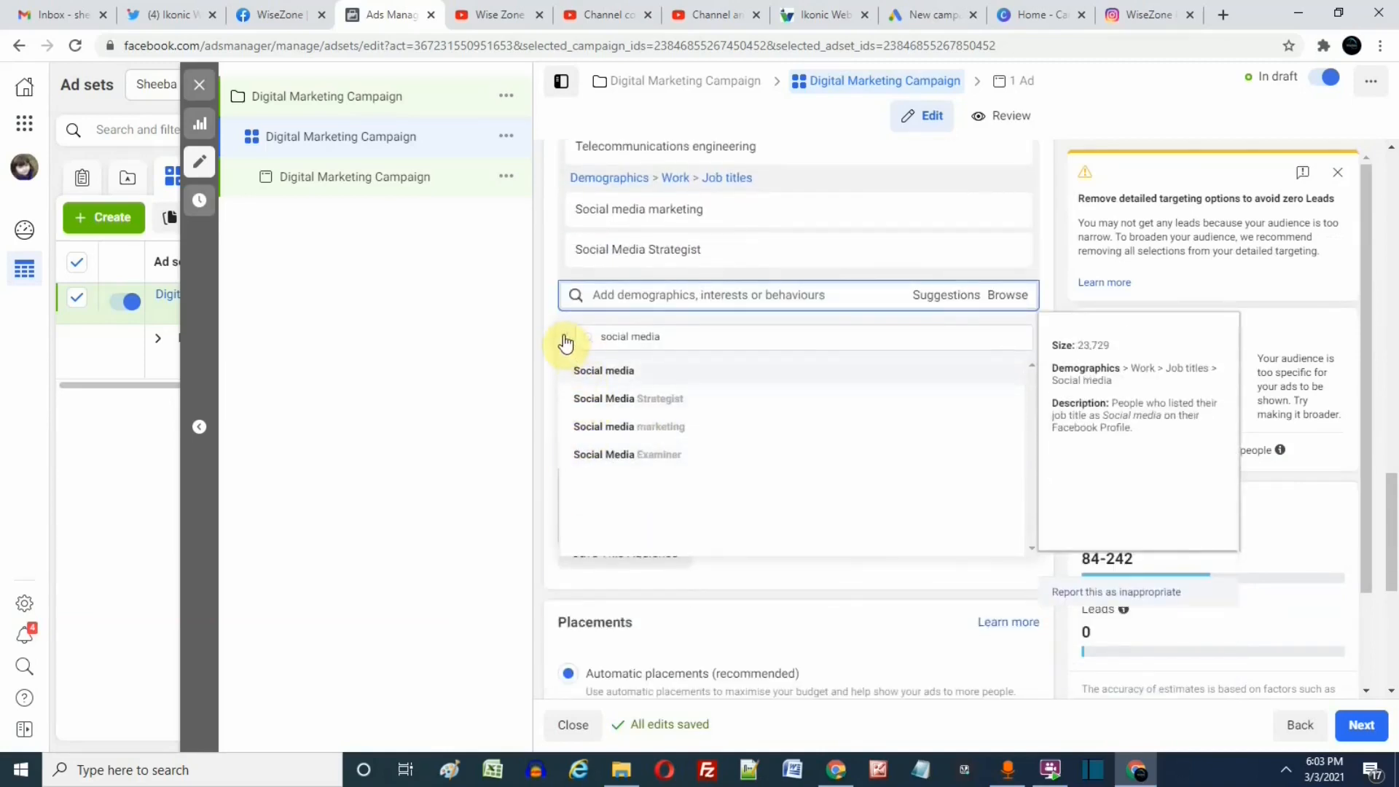
pyautogui.click(565, 343)
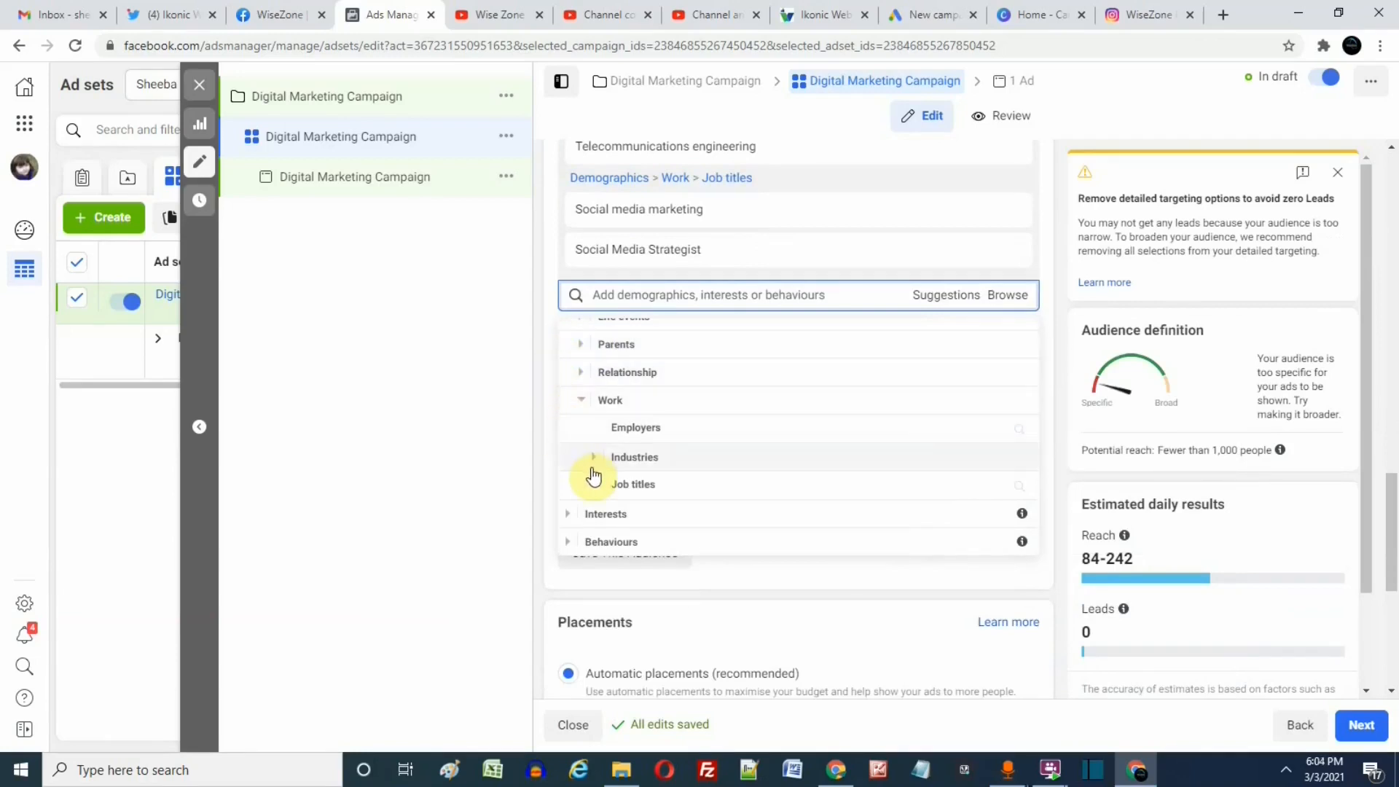
pyautogui.click(583, 401)
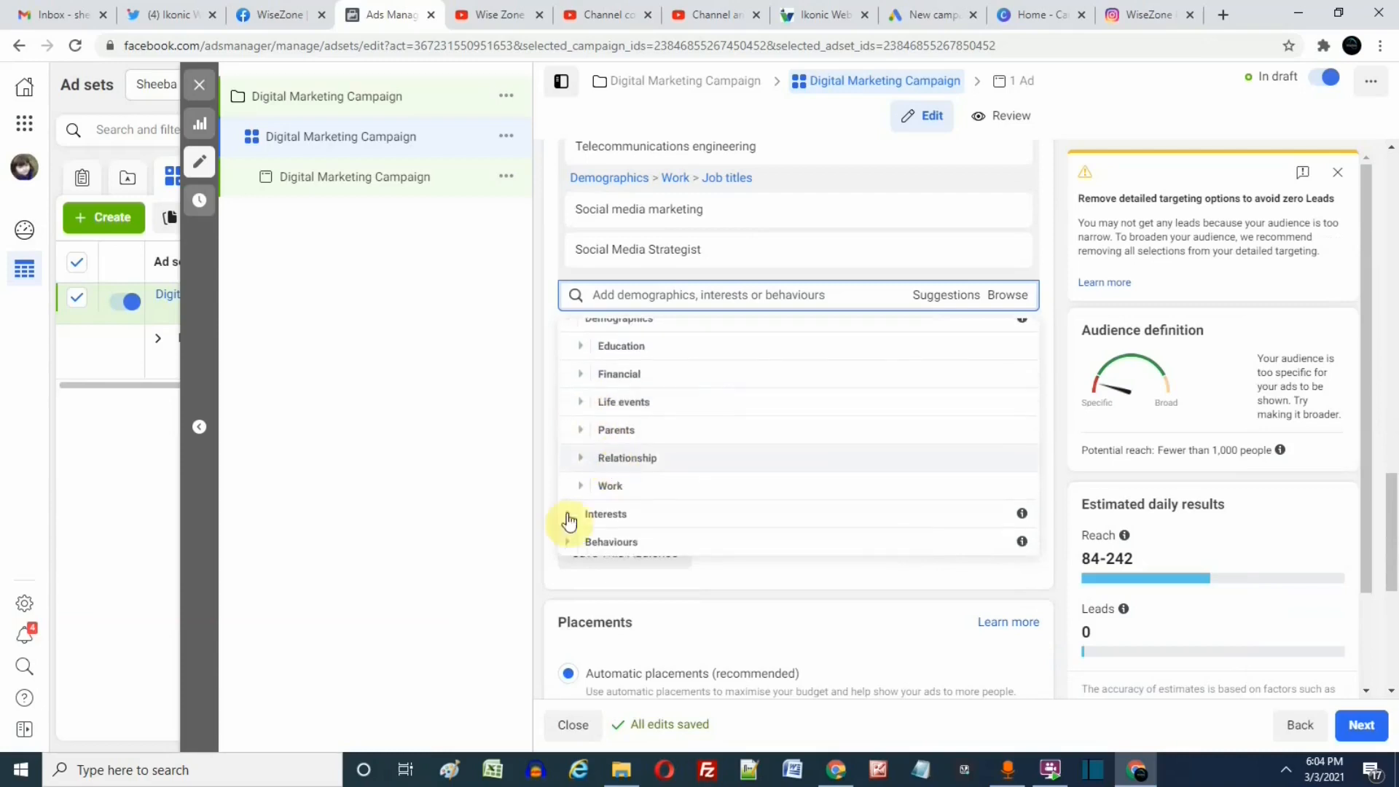
pyautogui.scroll(1, 580, 430)
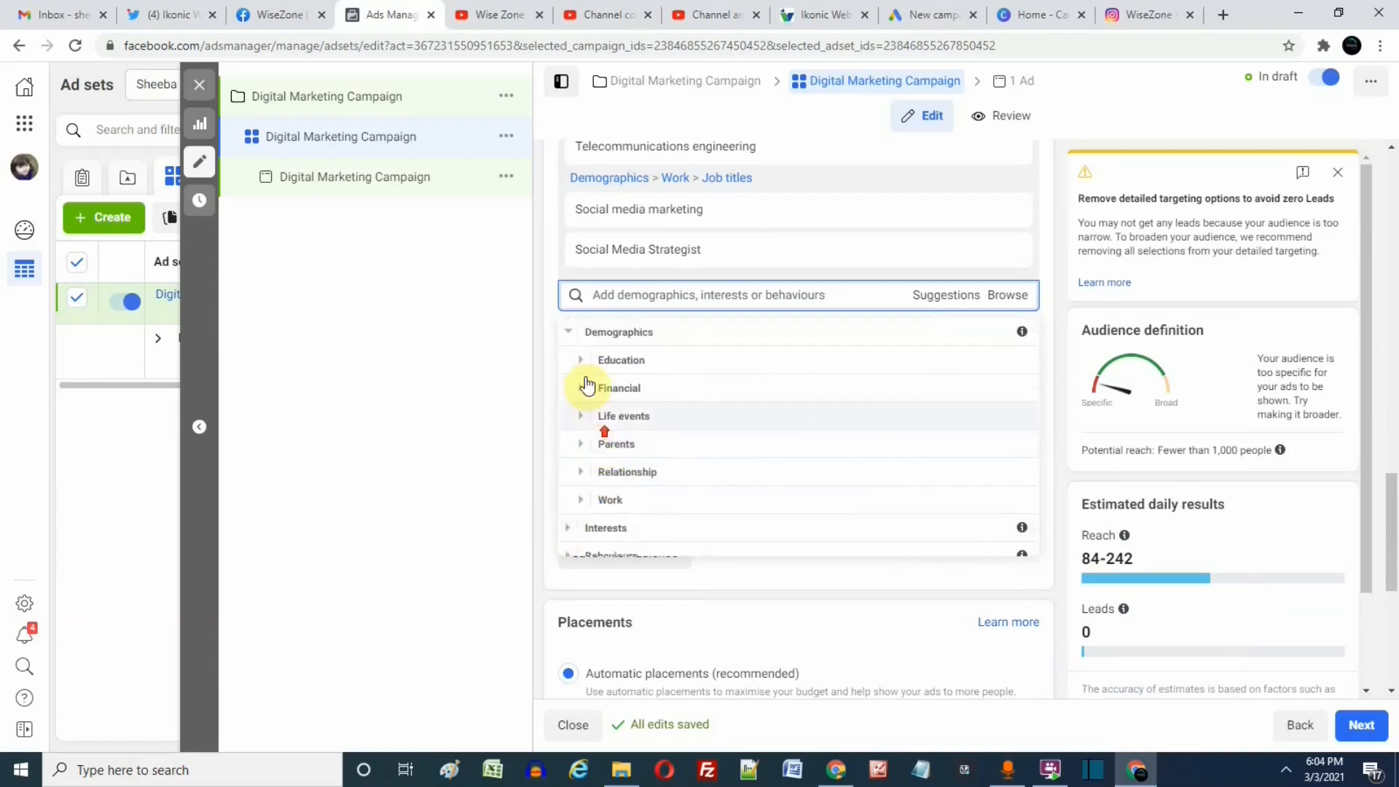
pyautogui.click(567, 333)
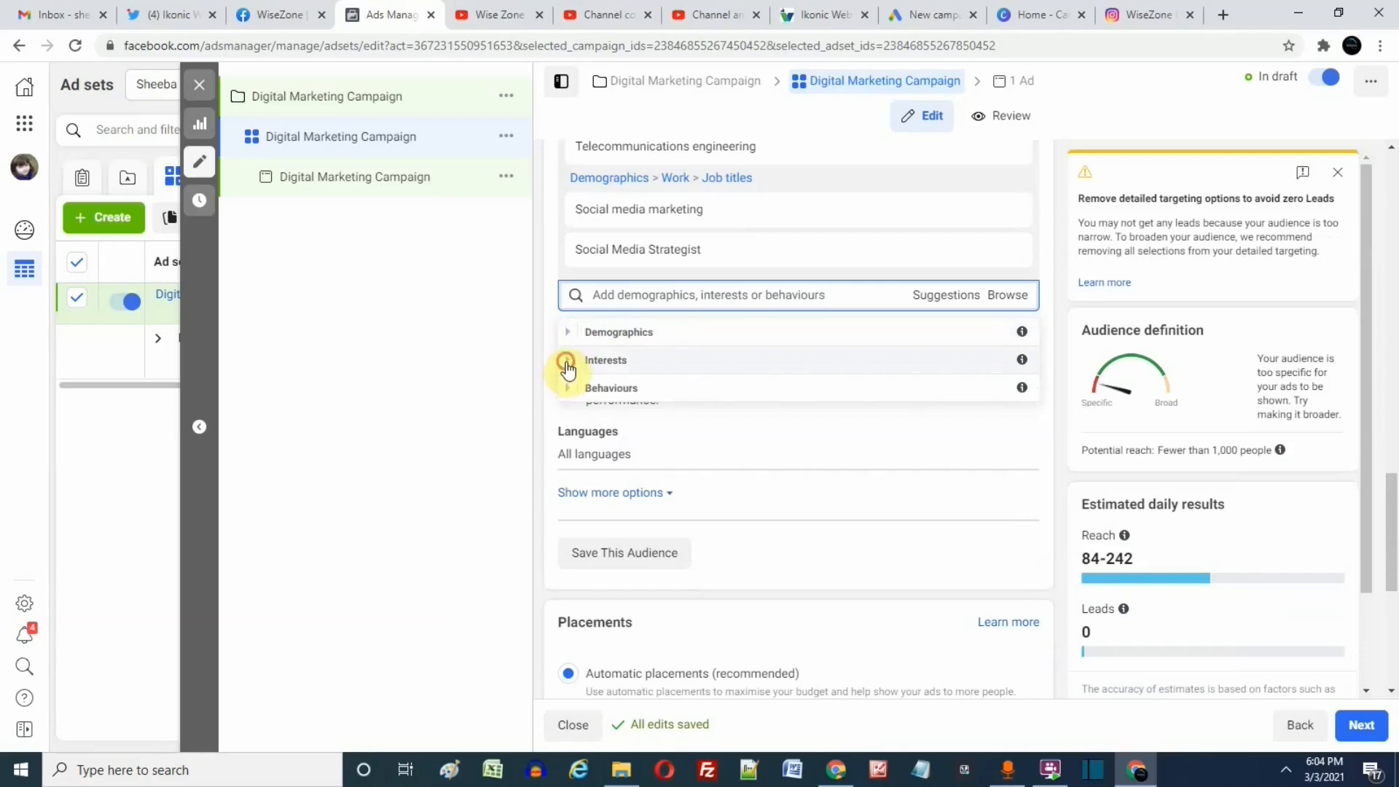
# Expand the Interests category and look through its Entertainment subcategories.
pyautogui.click(566, 362)
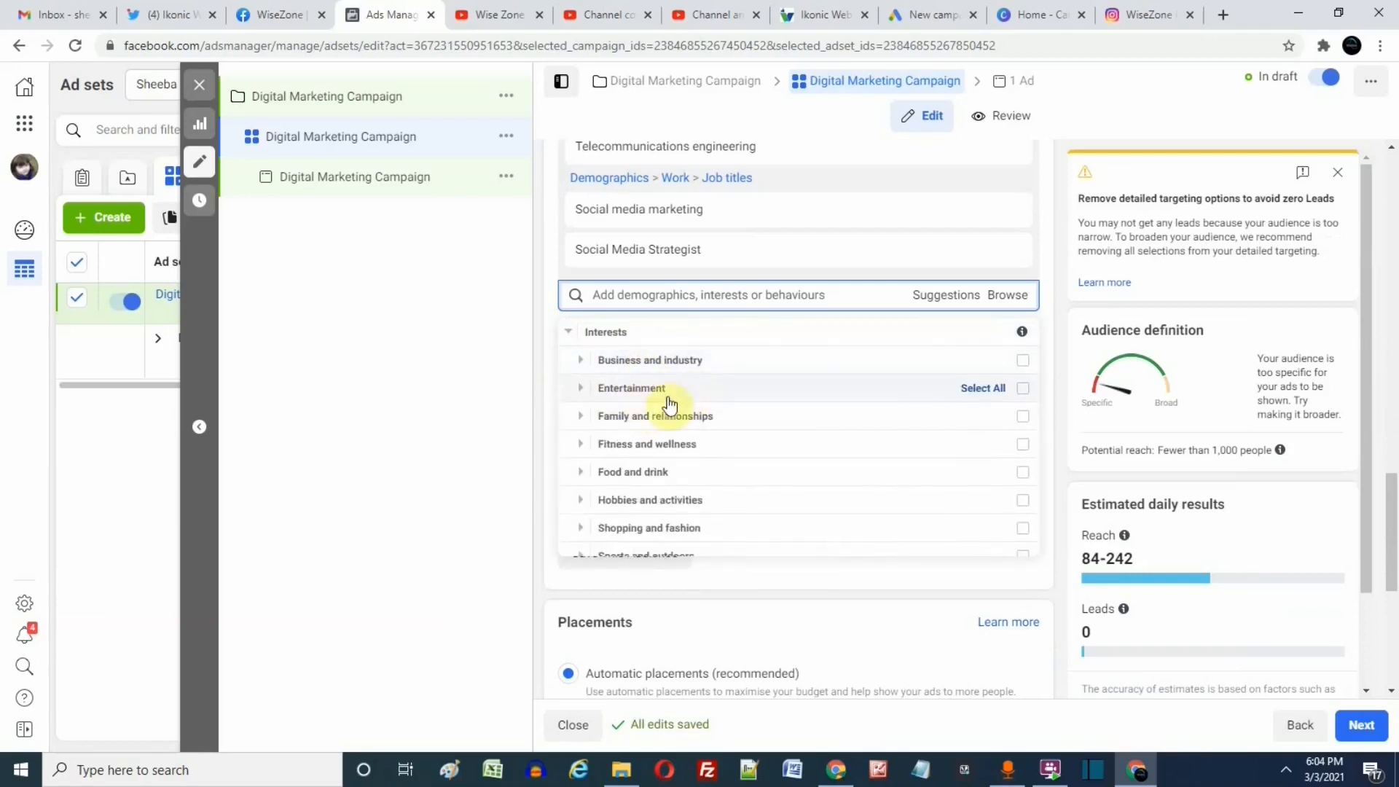
pyautogui.click(582, 397)
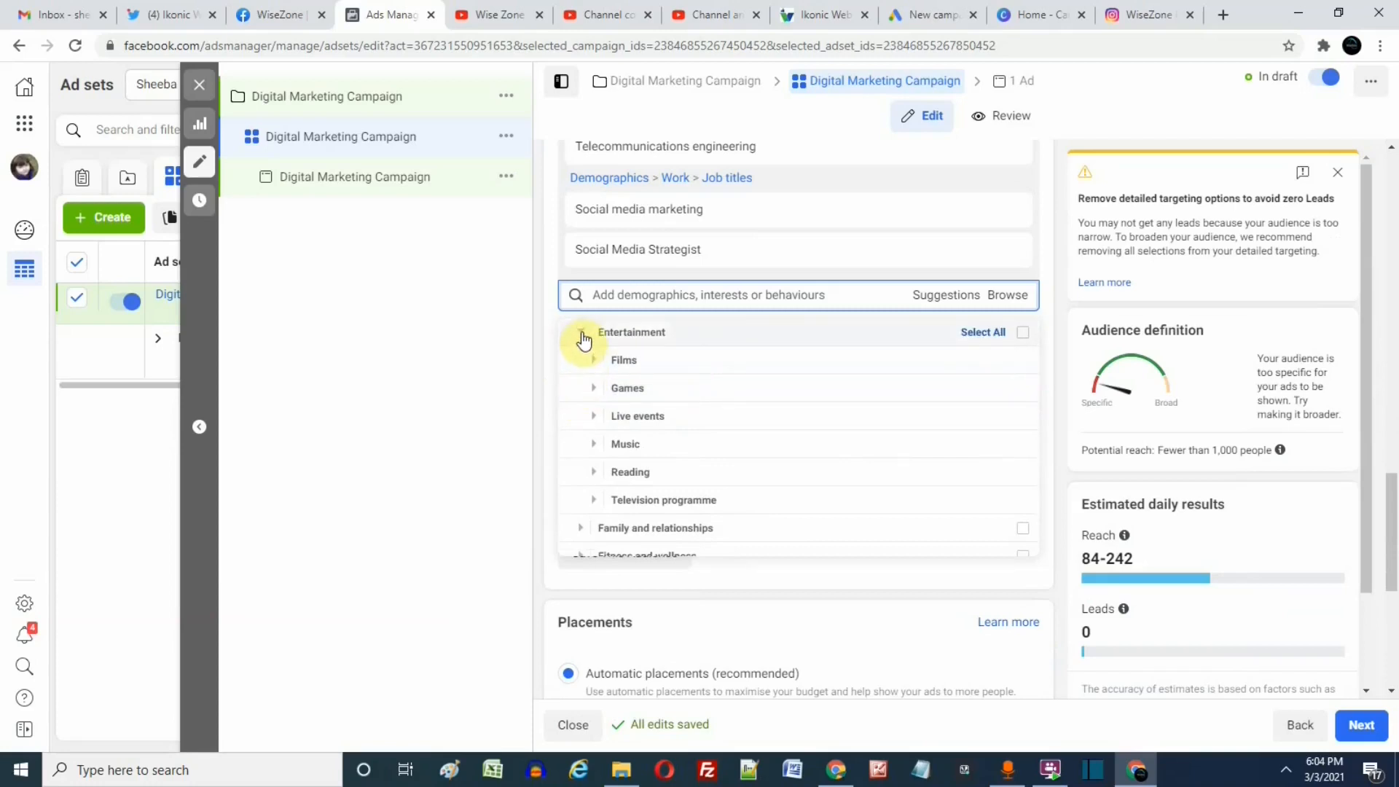
pyautogui.click(583, 338)
pyautogui.scroll(-2, 699, 470)
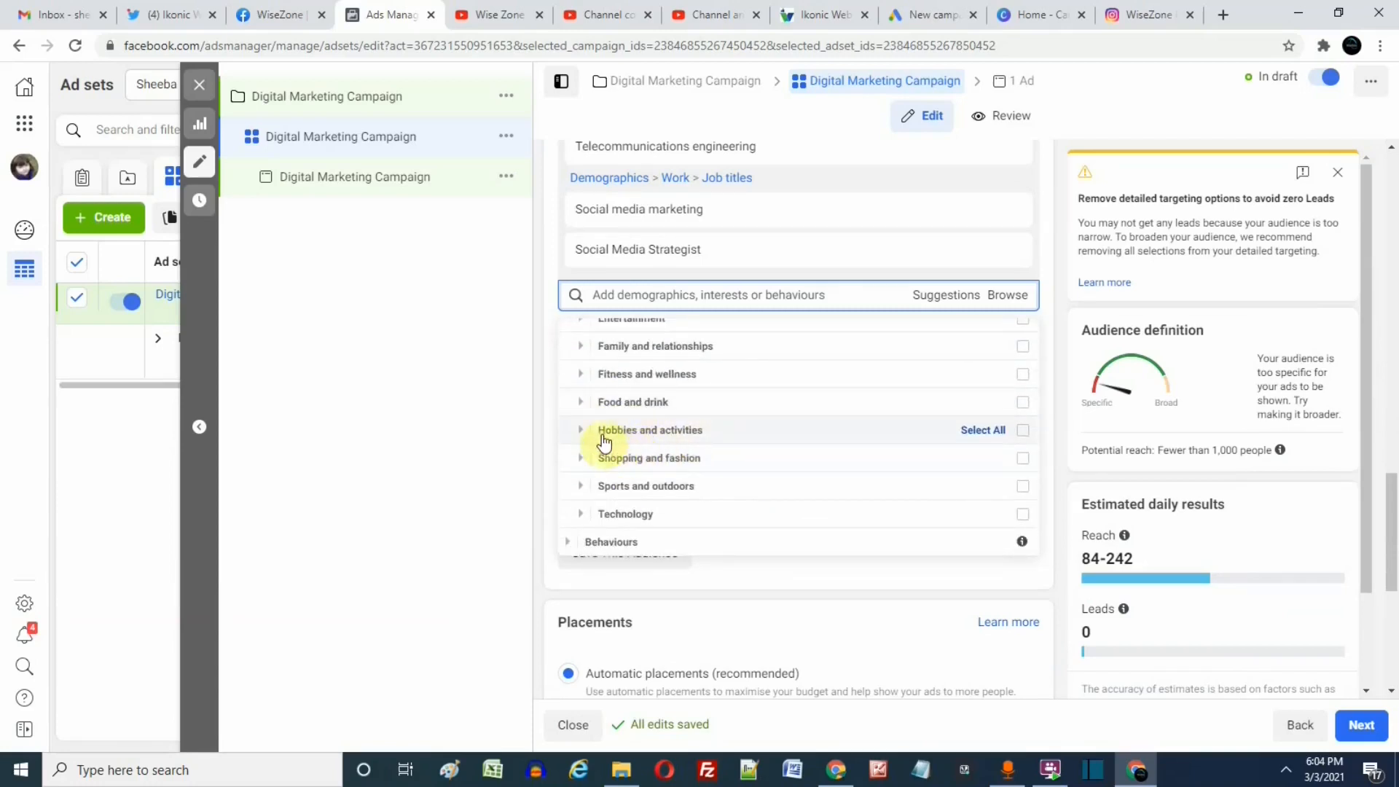
pyautogui.scroll(-1, 604, 437)
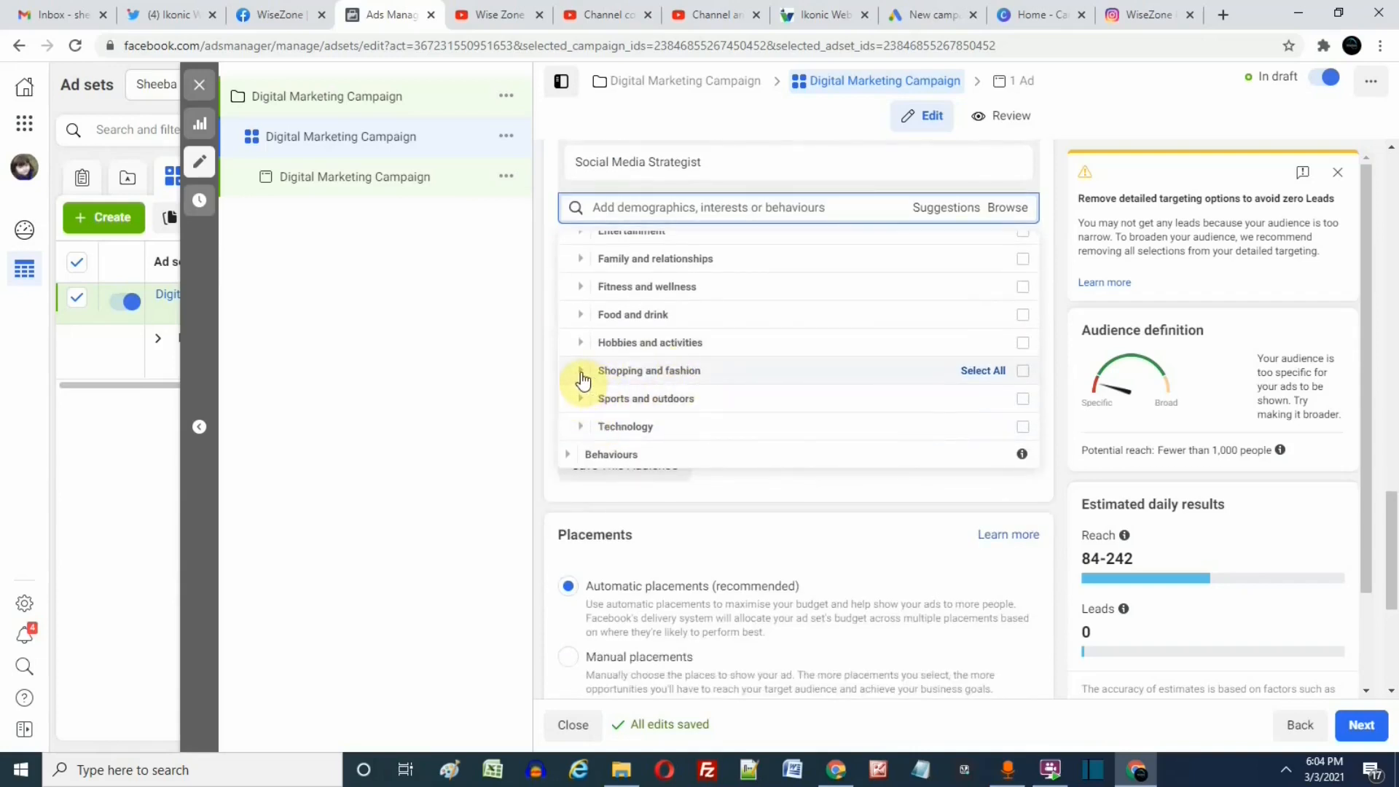
# Examine the Beauty interests under Shopping and fashion, and collapse both categories.
pyautogui.click(581, 376)
pyautogui.scroll(-1, 581, 379)
pyautogui.scroll(1, 595, 397)
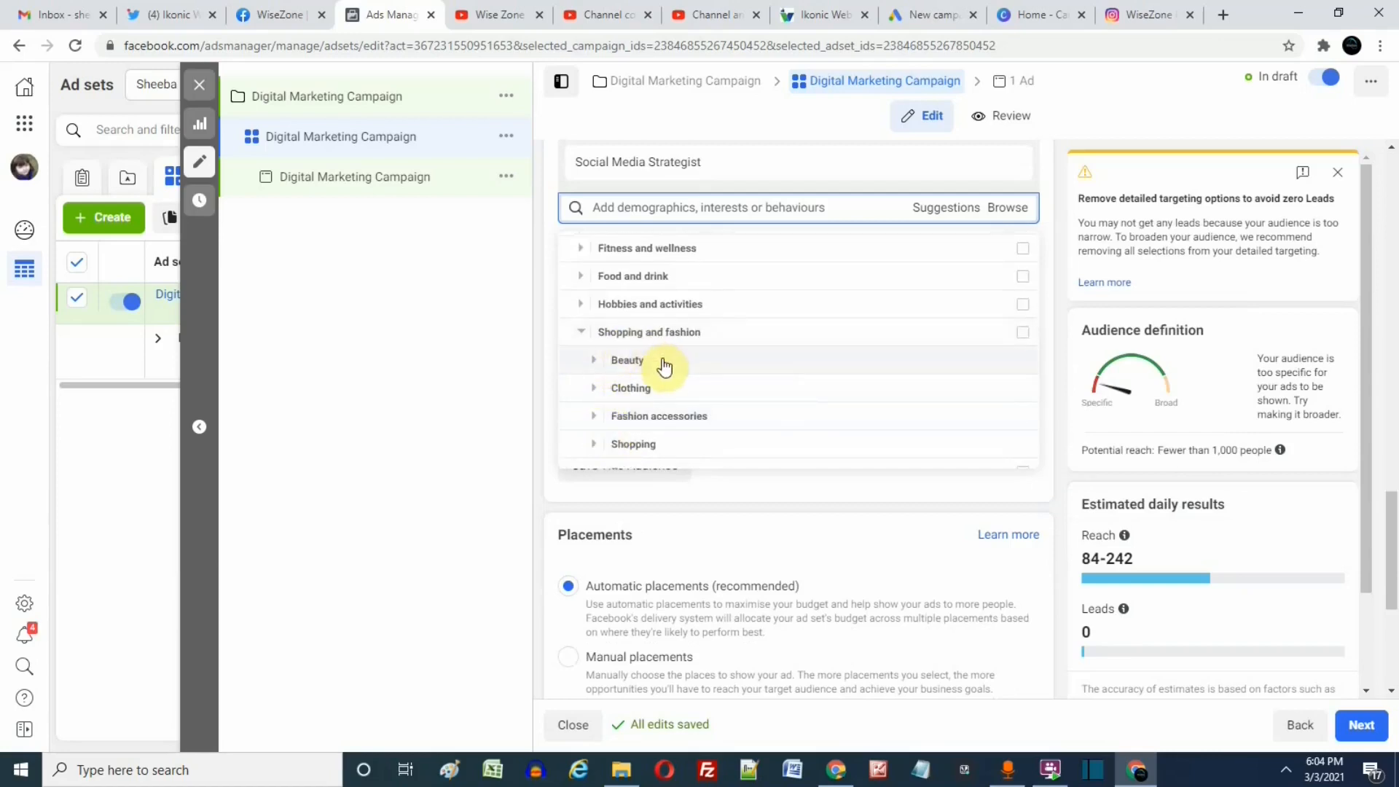
pyautogui.click(593, 362)
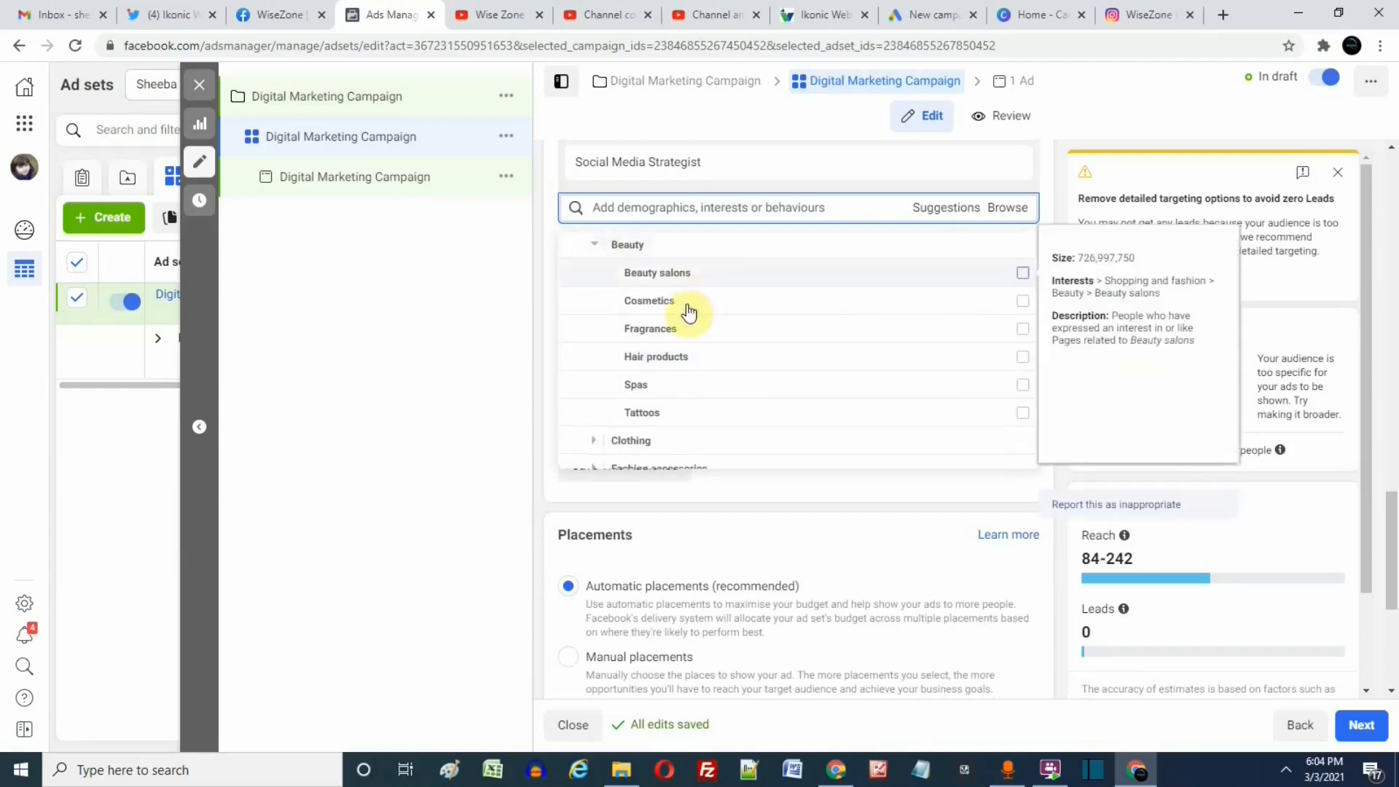
pyautogui.moveTo(760, 280)
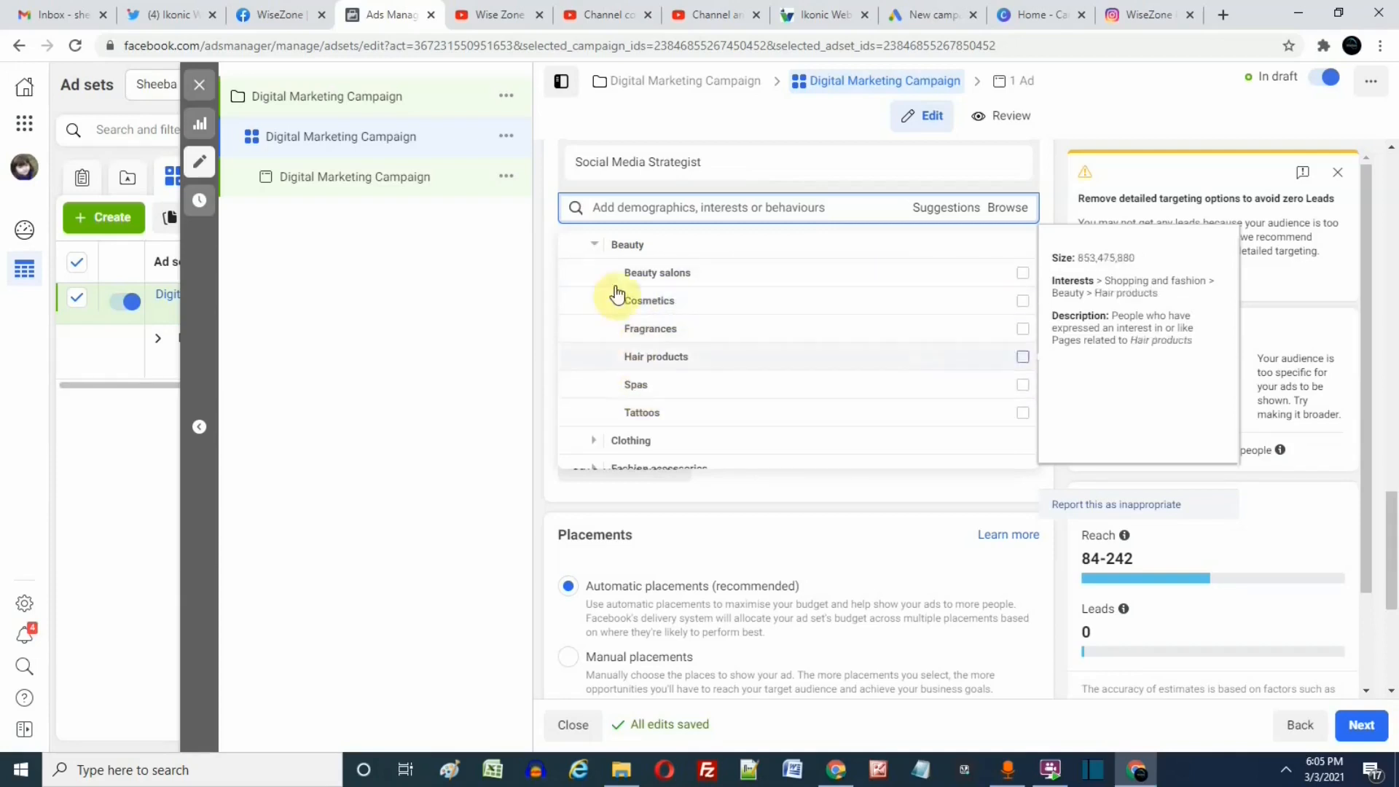
pyautogui.click(592, 248)
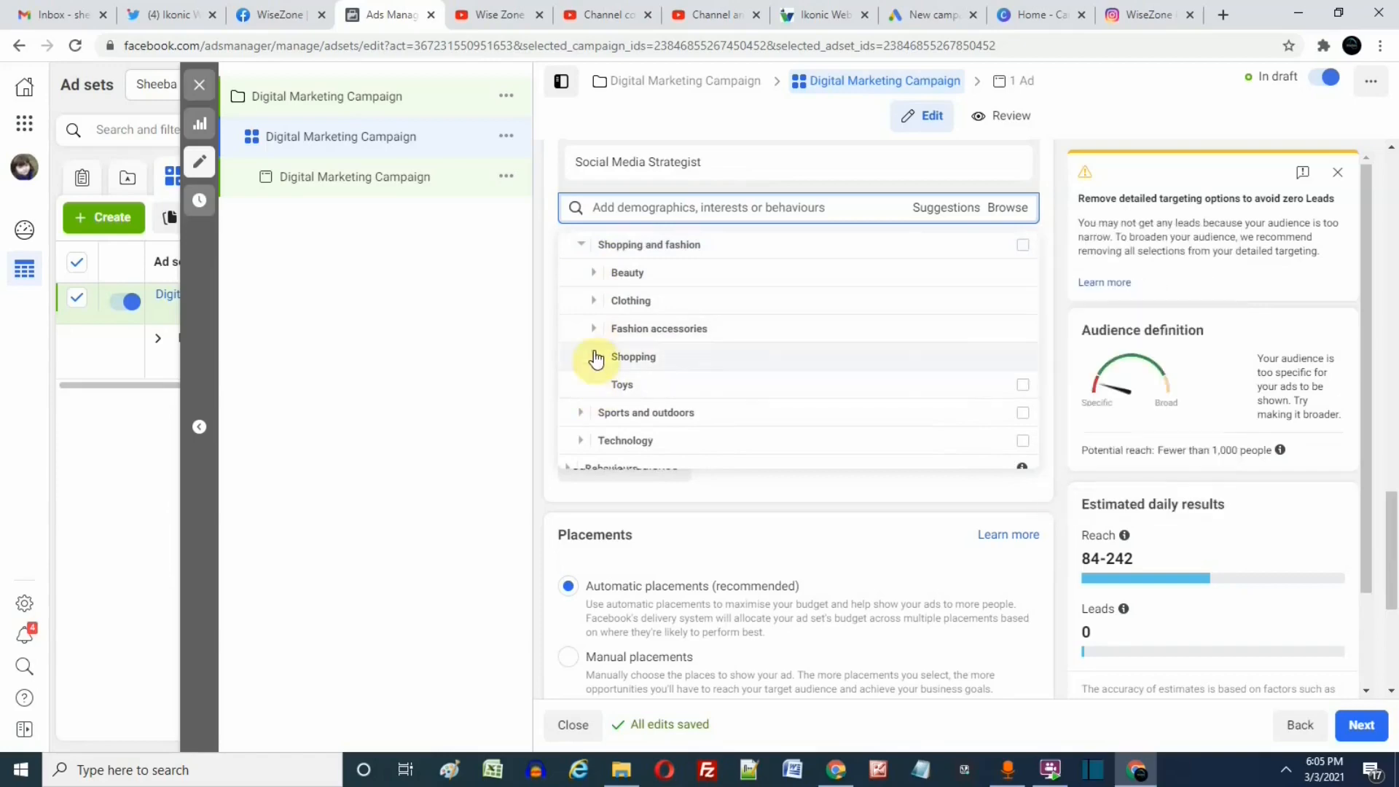
pyautogui.click(578, 248)
# Review the full list of Interests categories, from Business and industry through Technology.
pyautogui.scroll(-1, 609, 393)
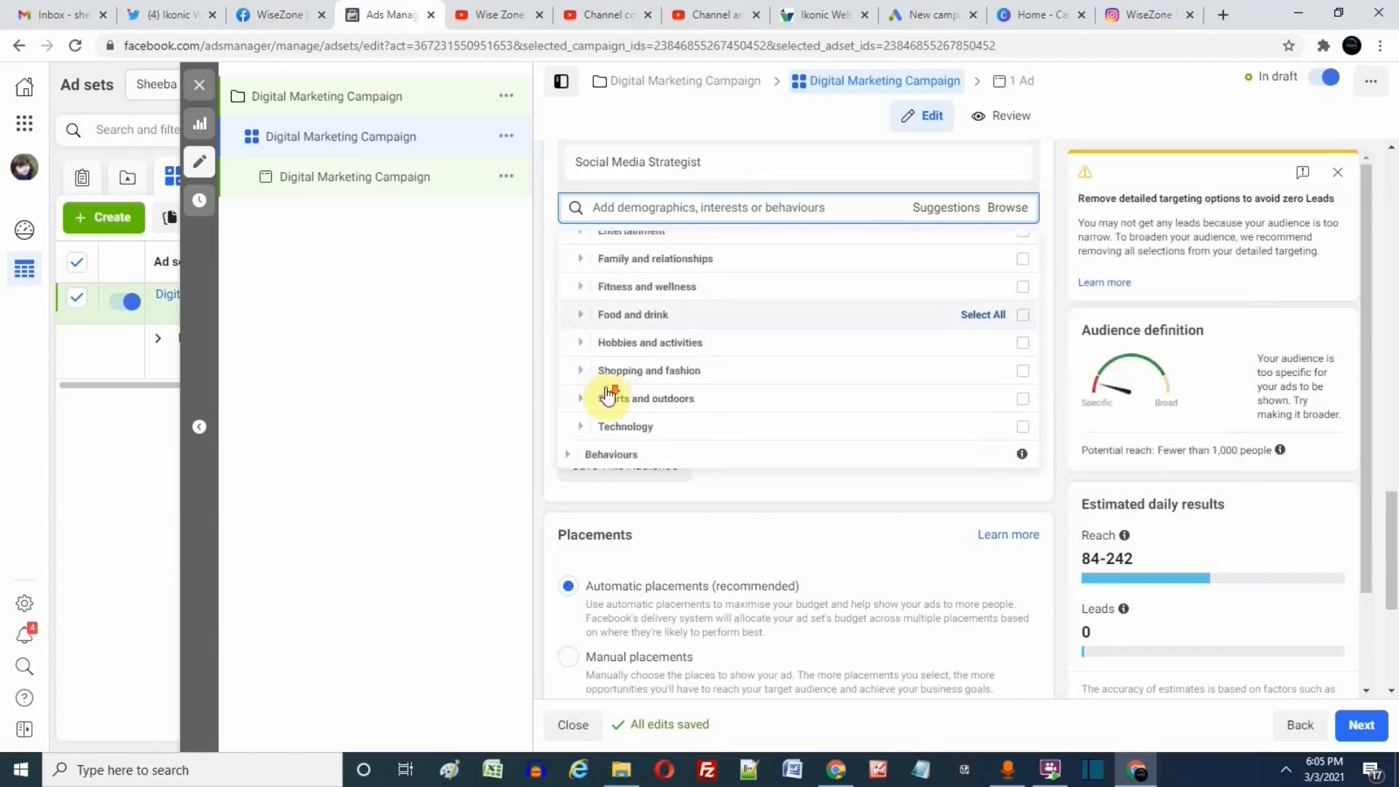
pyautogui.scroll(-3, 619, 422)
pyautogui.scroll(3, 609, 313)
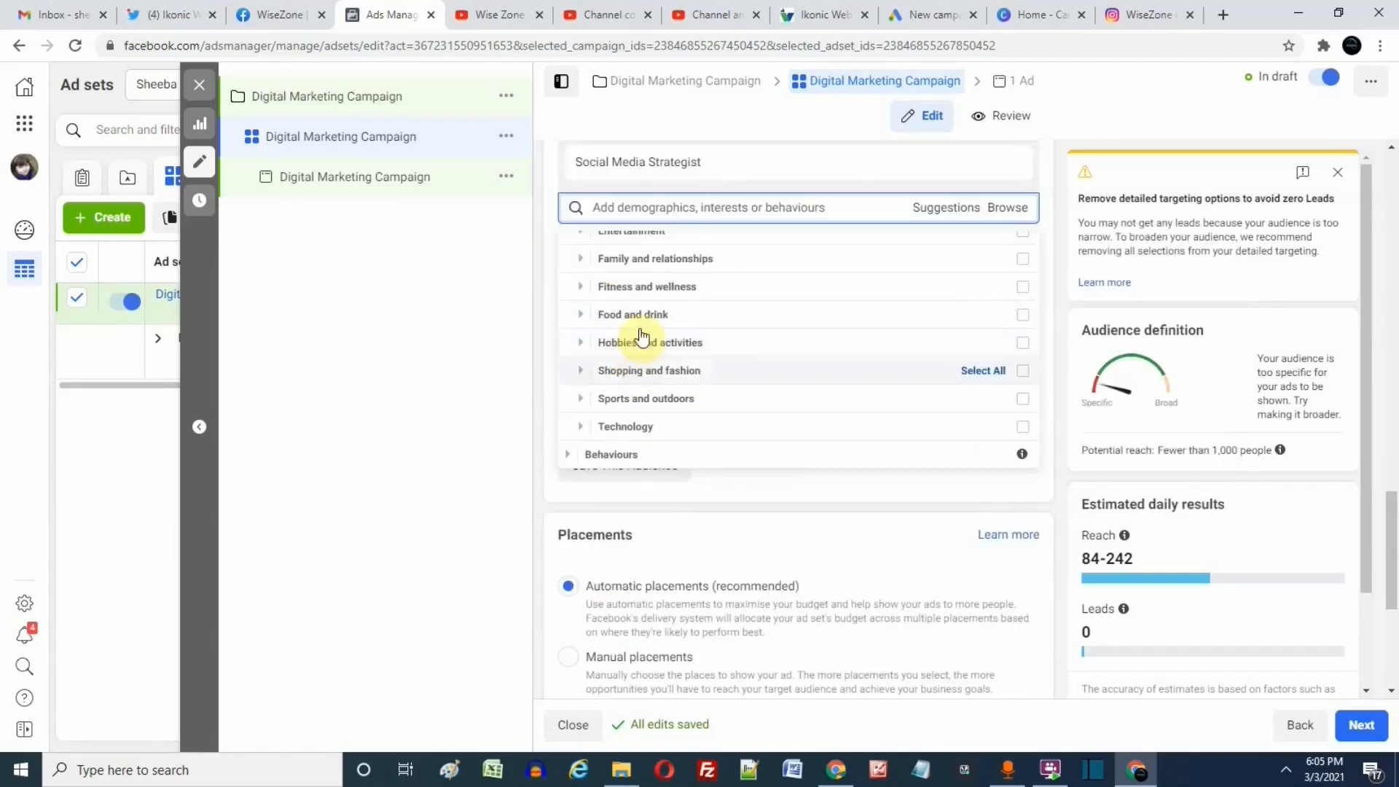
pyautogui.scroll(2, 638, 401)
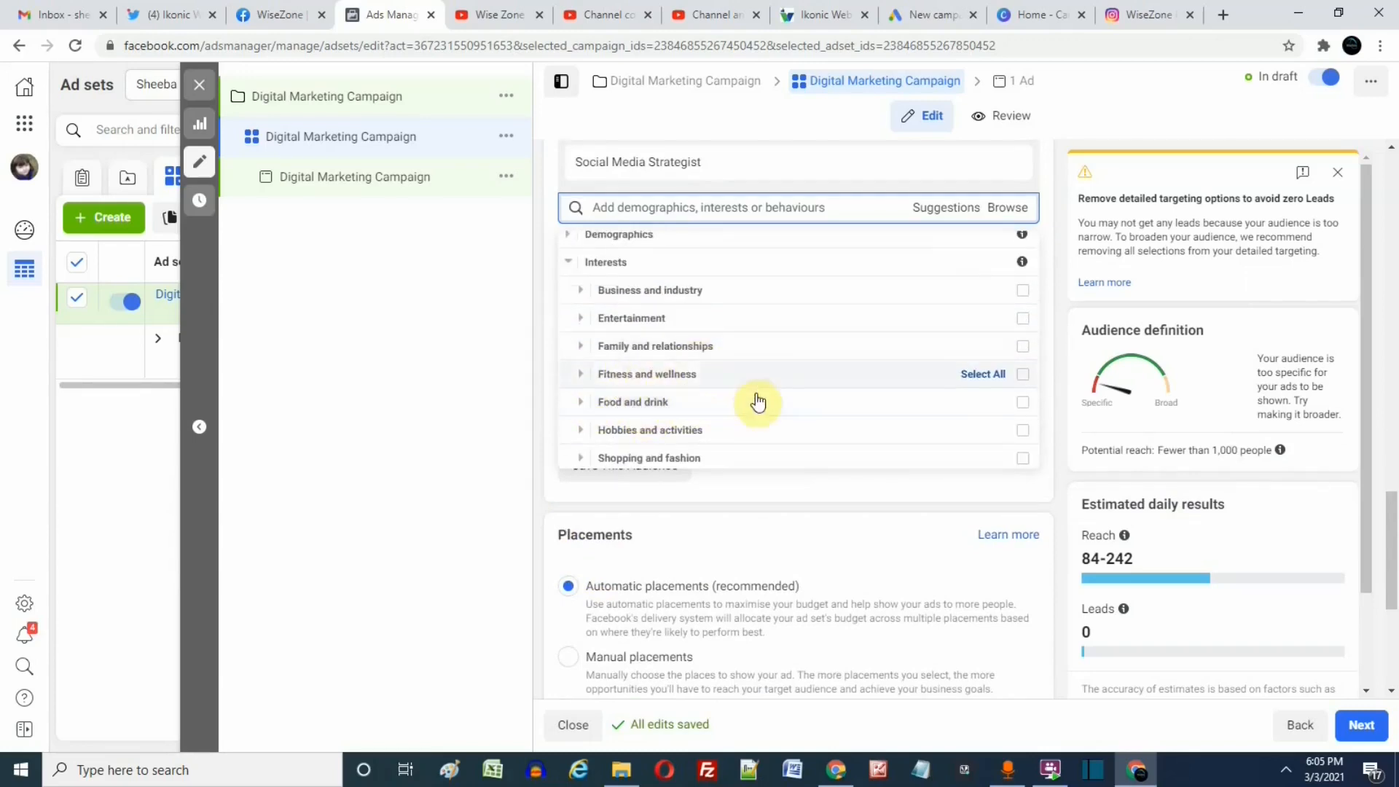
pyautogui.scroll(-1, 754, 428)
pyautogui.scroll(-2, 755, 428)
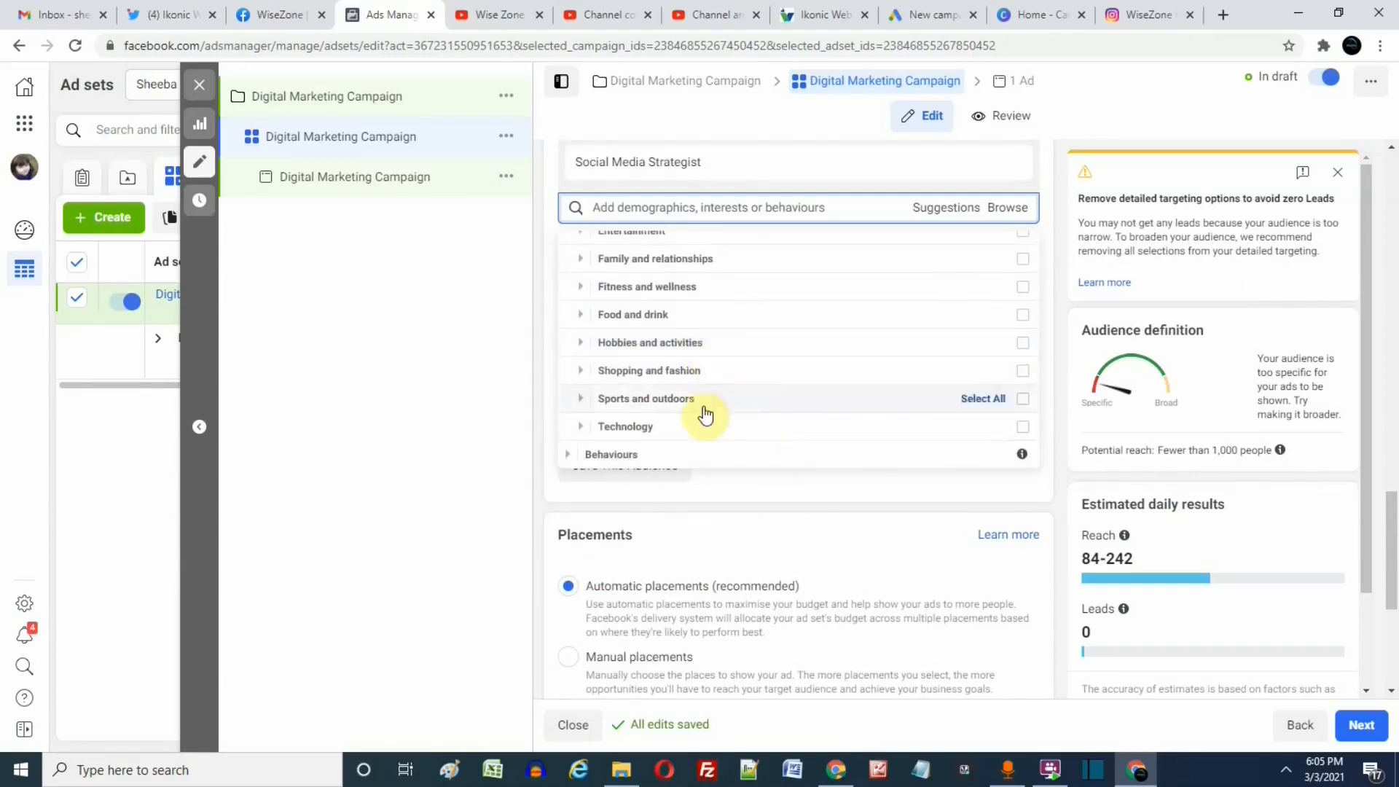
pyautogui.scroll(-1, 702, 421)
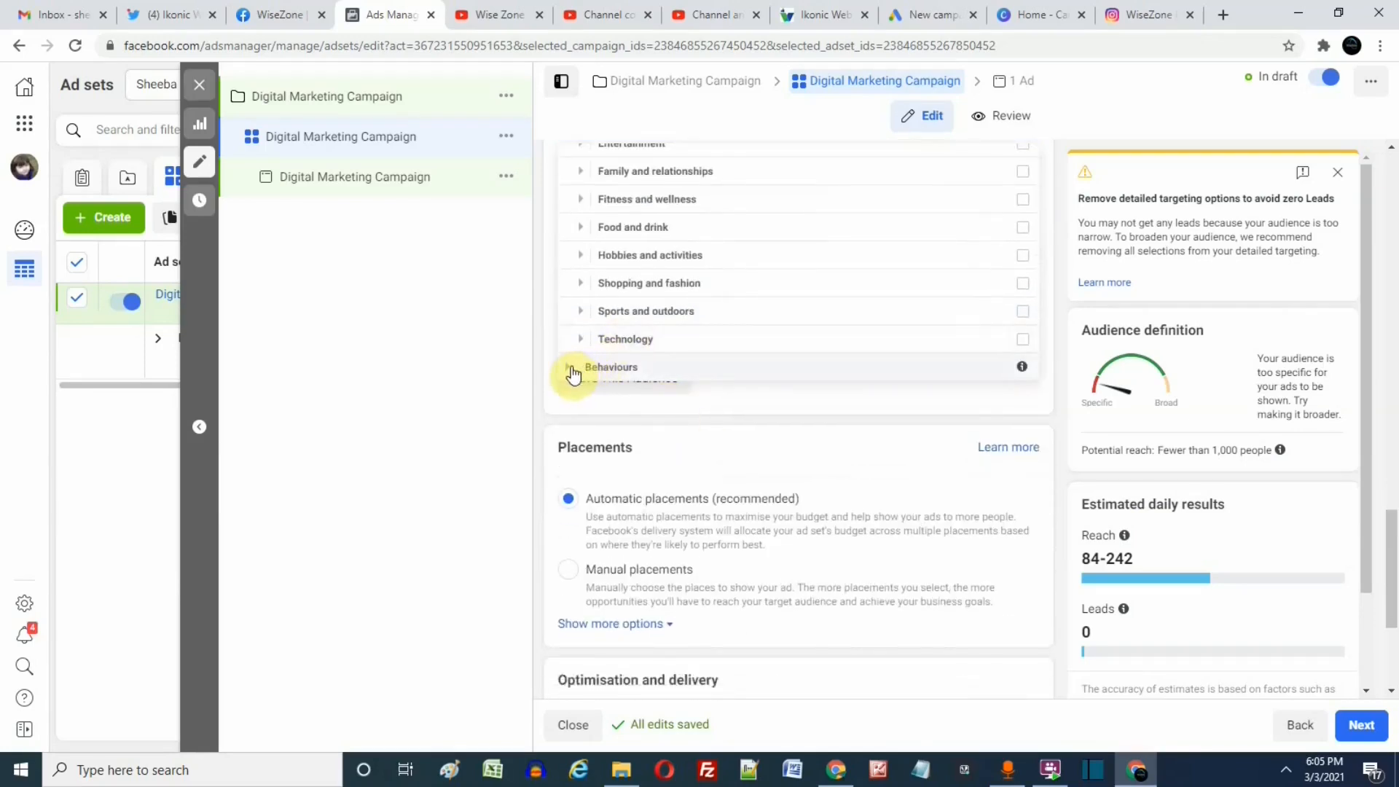
# Expand the Behaviours category, look through its list and examine the options under Purchase behaviour.
pyautogui.click(572, 370)
pyautogui.scroll(-1, 739, 299)
pyautogui.scroll(1, 747, 306)
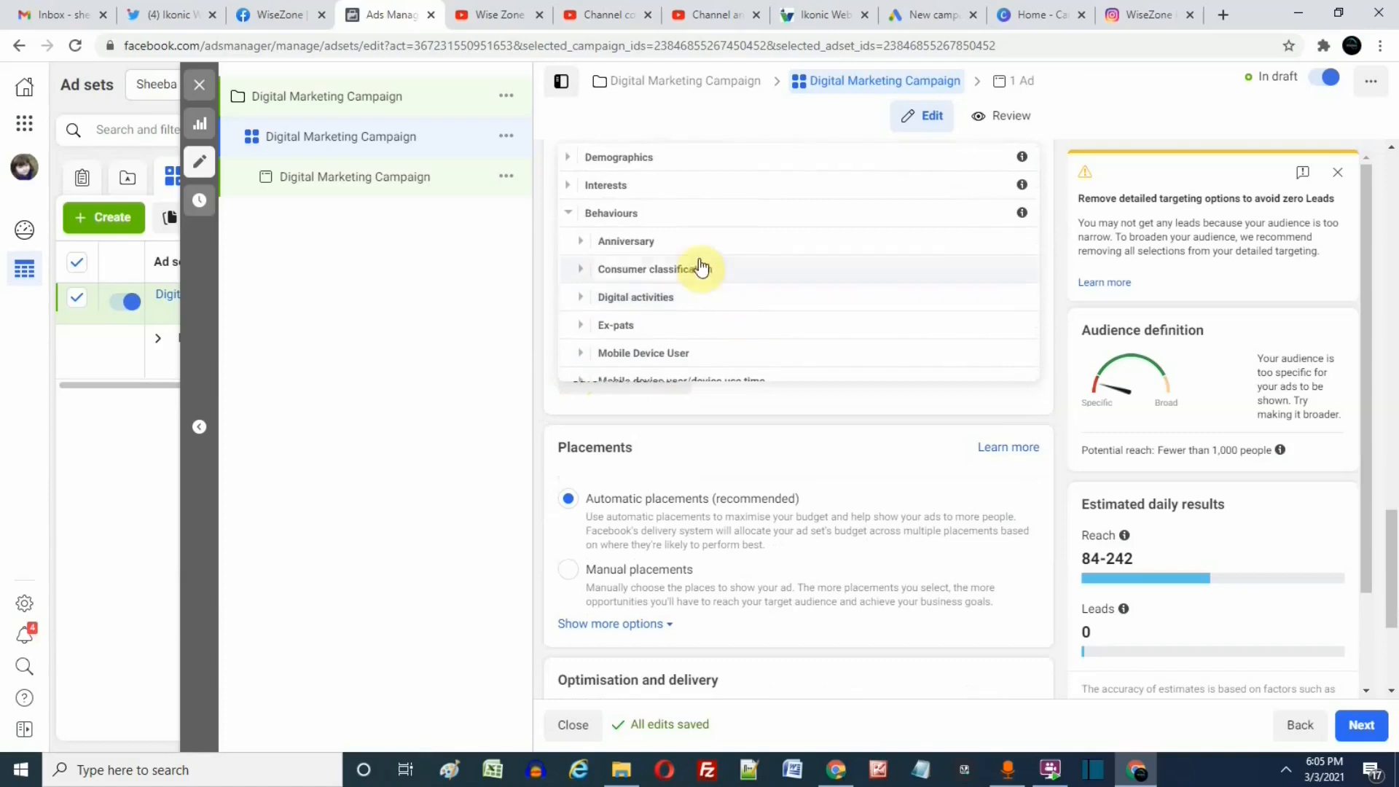
pyautogui.scroll(-1, 736, 303)
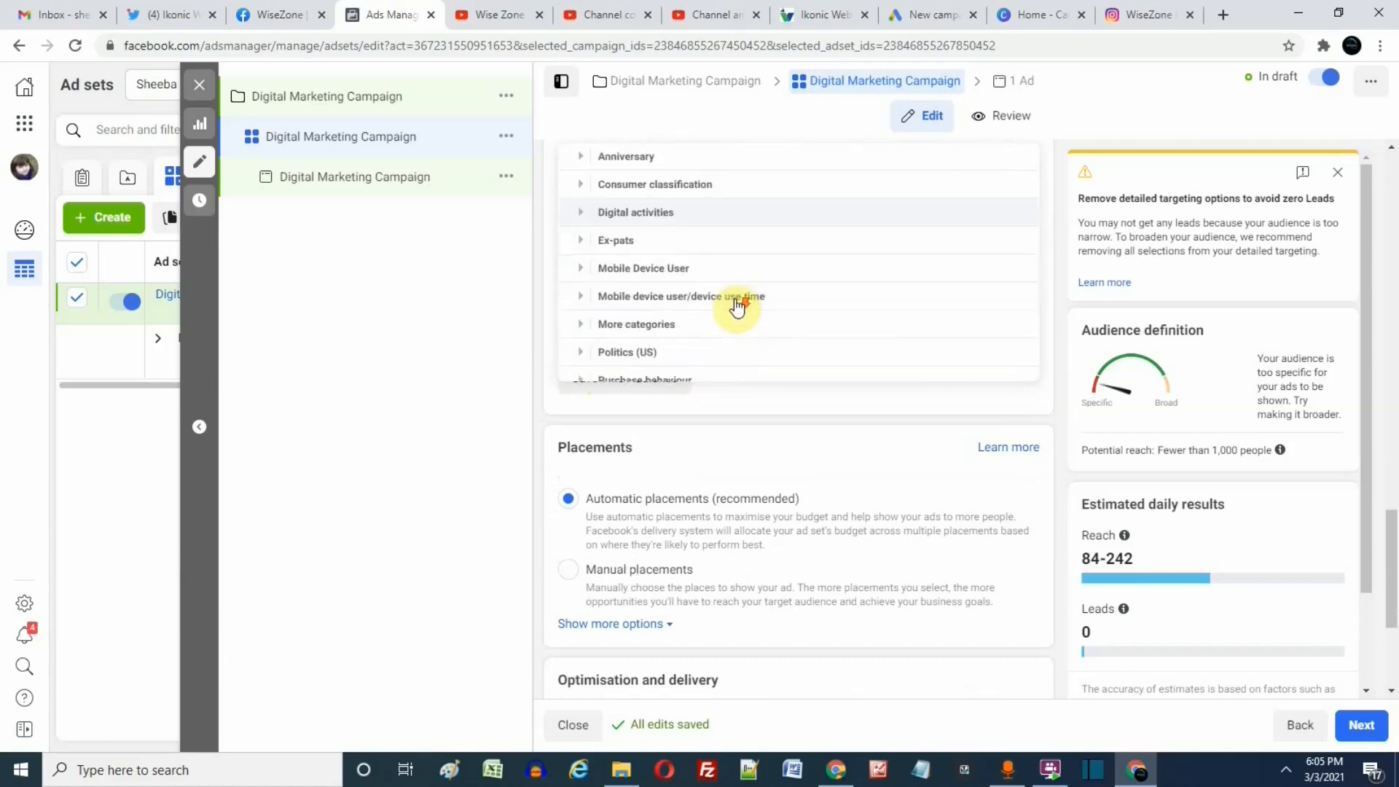
pyautogui.scroll(-1, 723, 344)
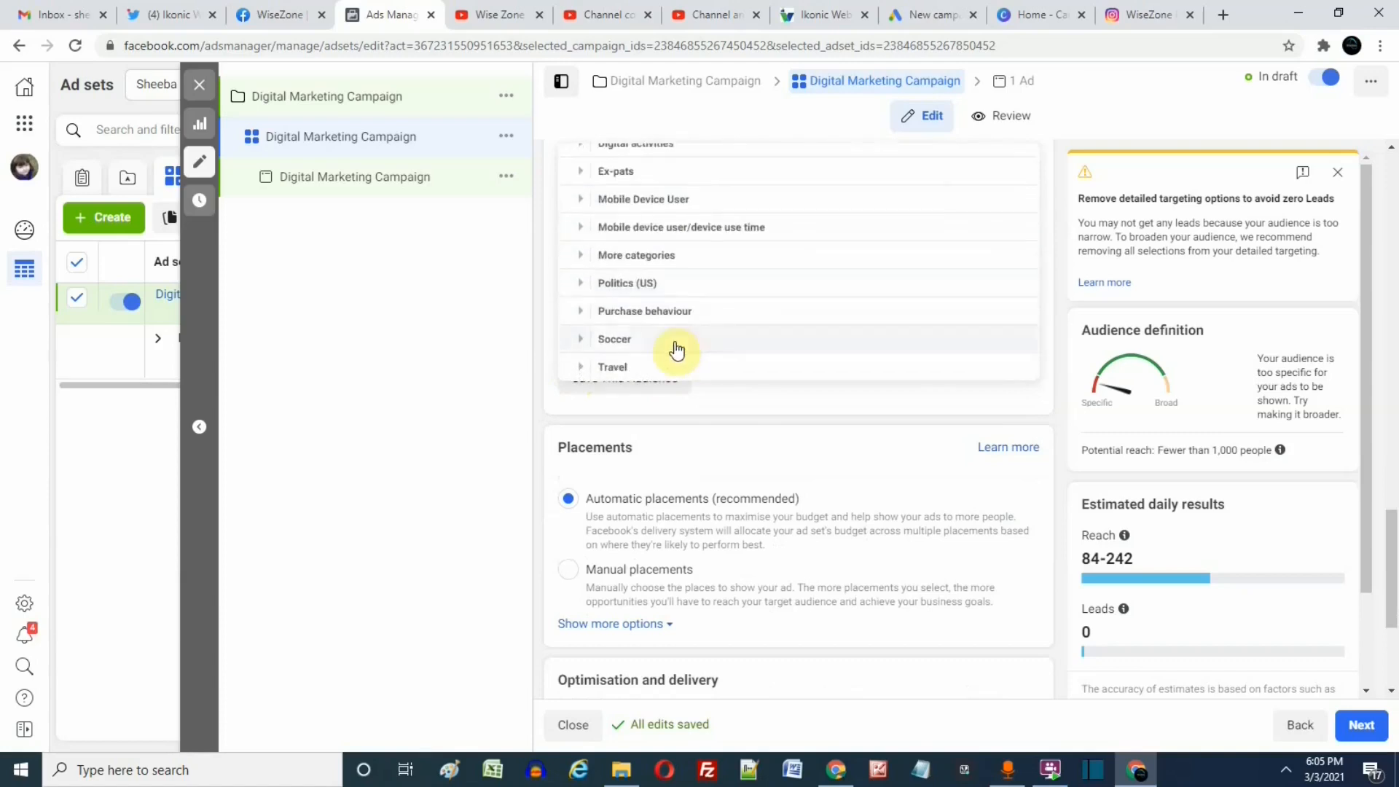
pyautogui.click(580, 311)
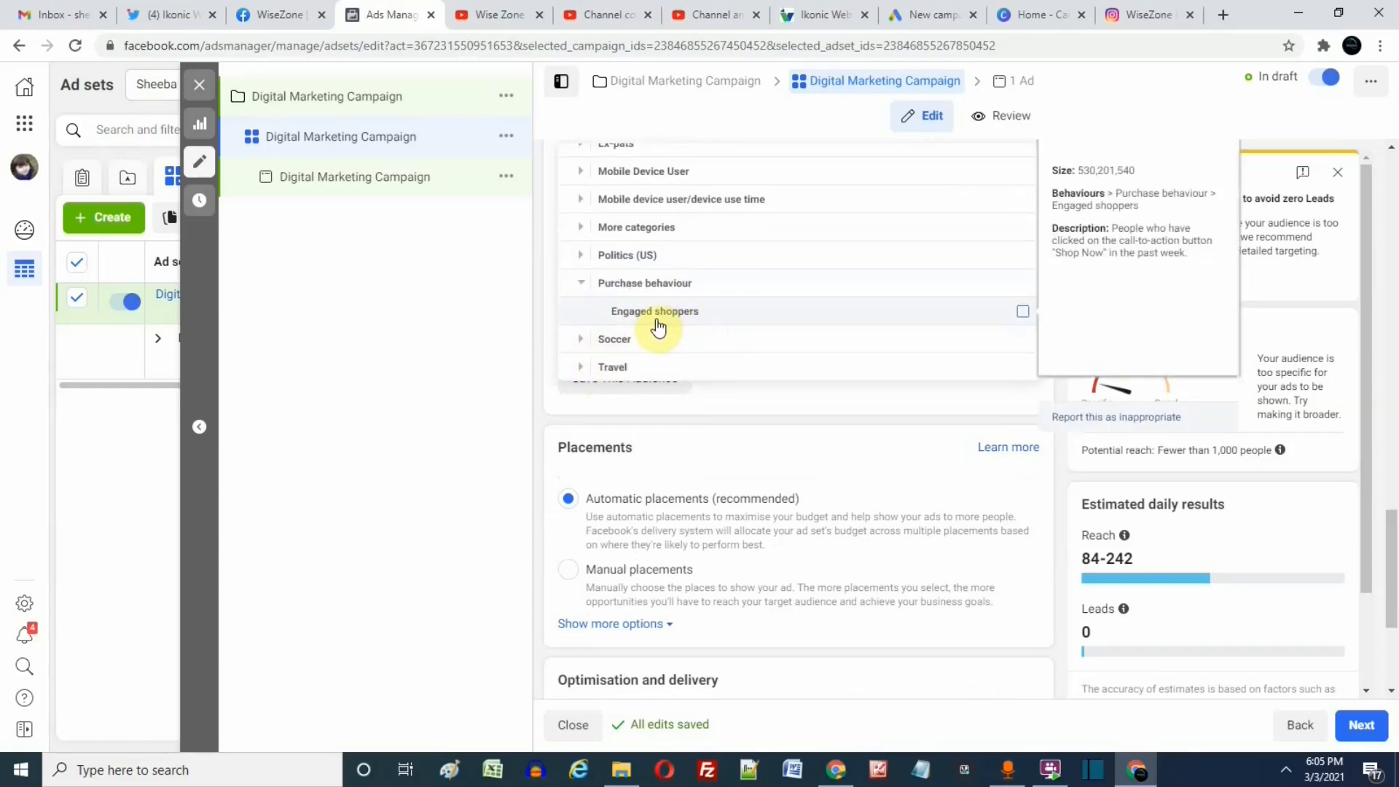
pyautogui.click(580, 283)
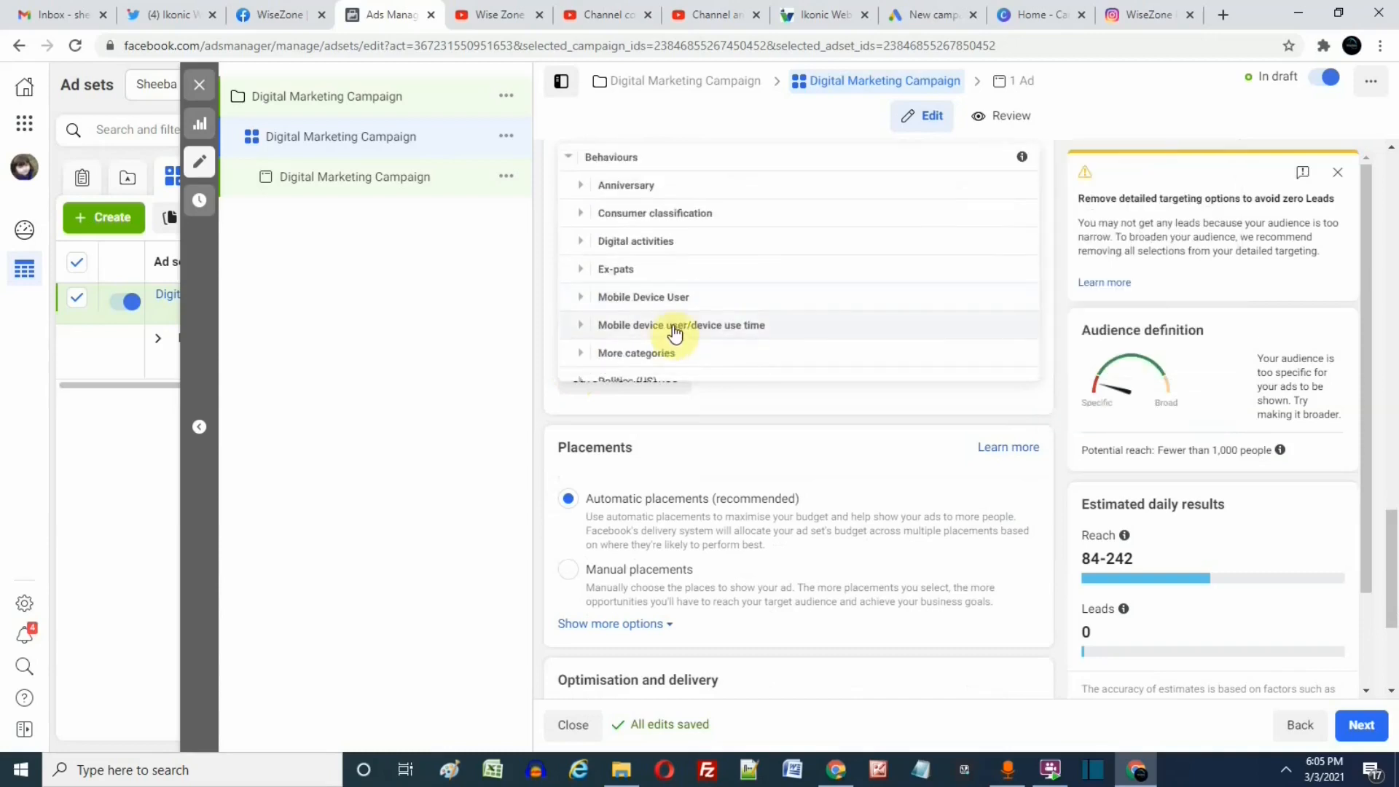
# Examine the Mobile device user/device use time behaviours, and close the detailed targeting category list.
pyautogui.click(580, 328)
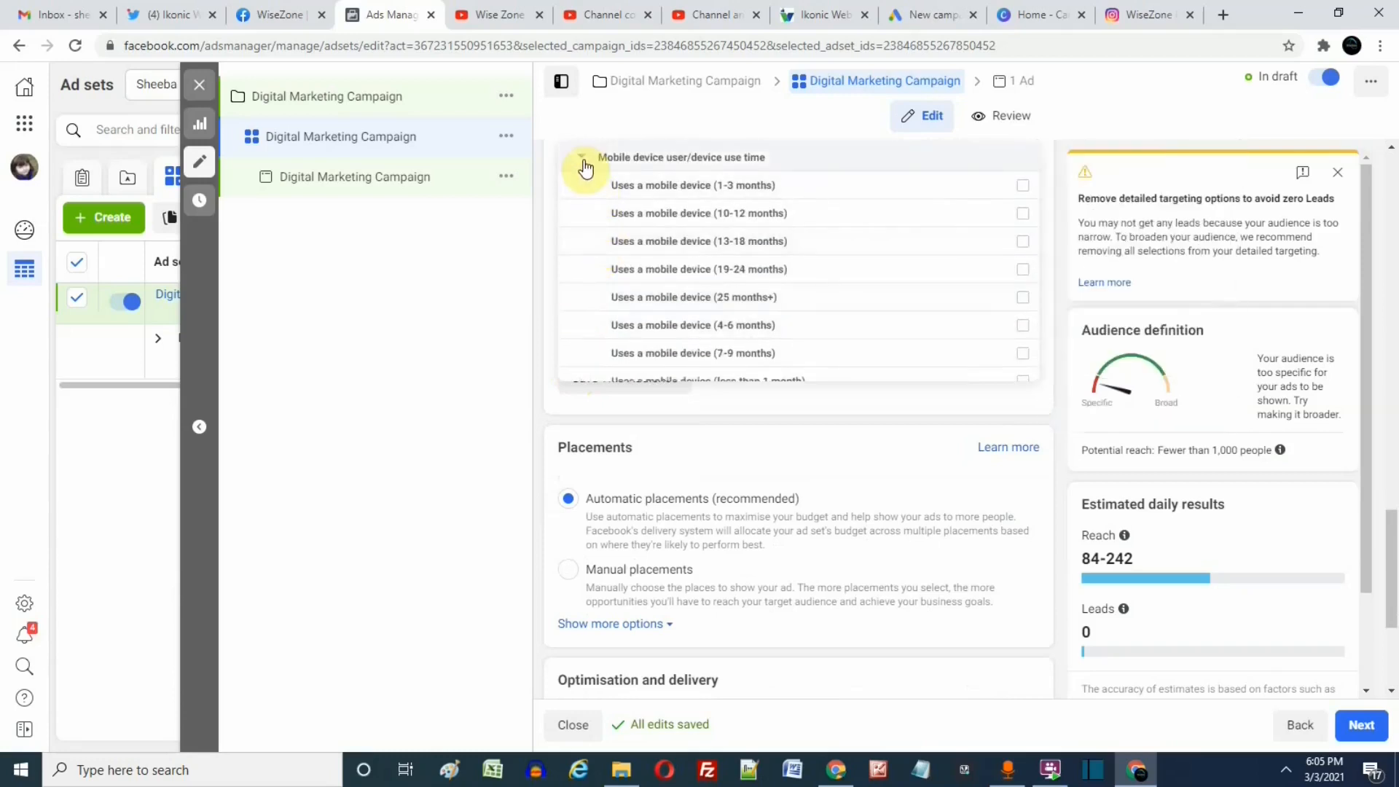
pyautogui.click(584, 168)
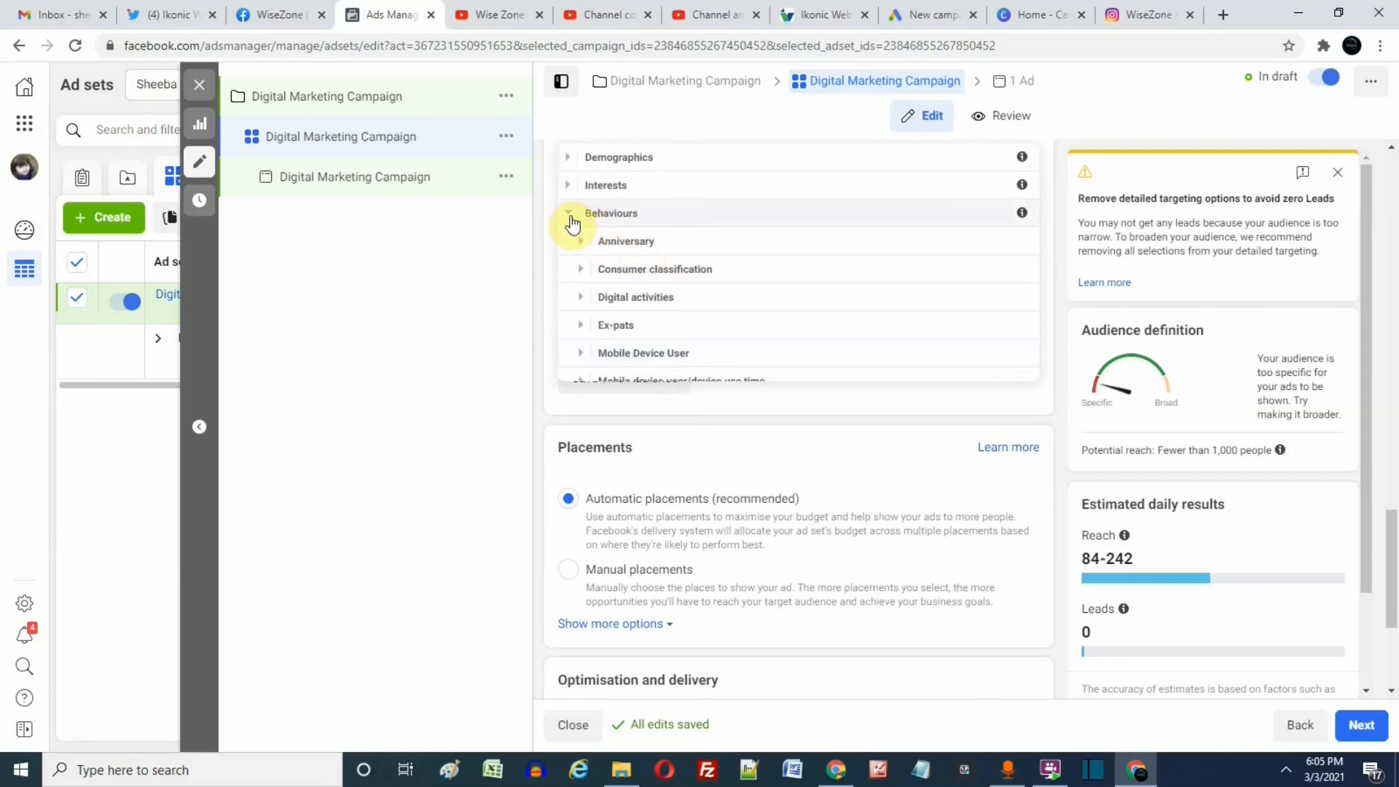
pyautogui.click(571, 218)
pyautogui.scroll(3, 707, 295)
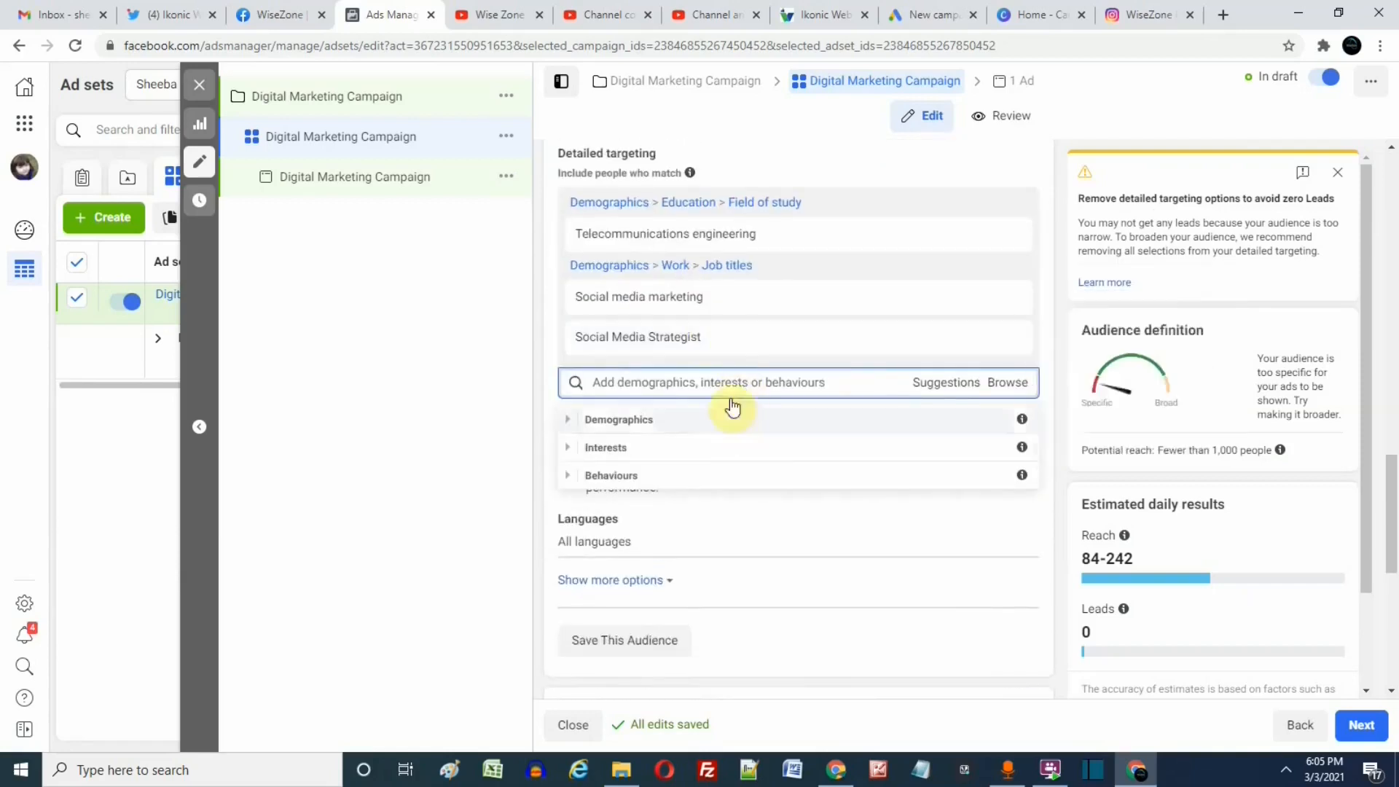
pyautogui.click(543, 305)
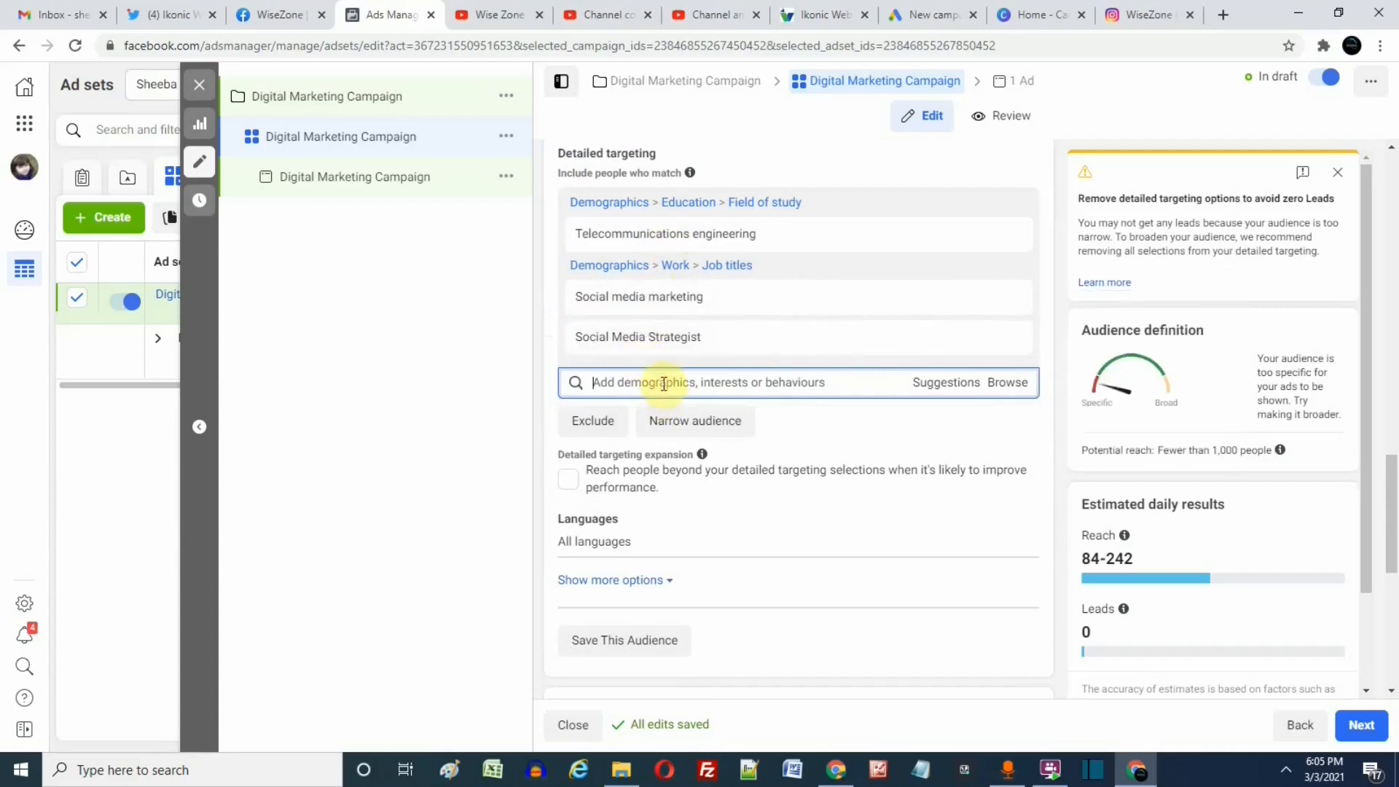
# Search detailed targeting for "social marketing" and add the Social marketing interest from Additional interests.
pyautogui.write('s')
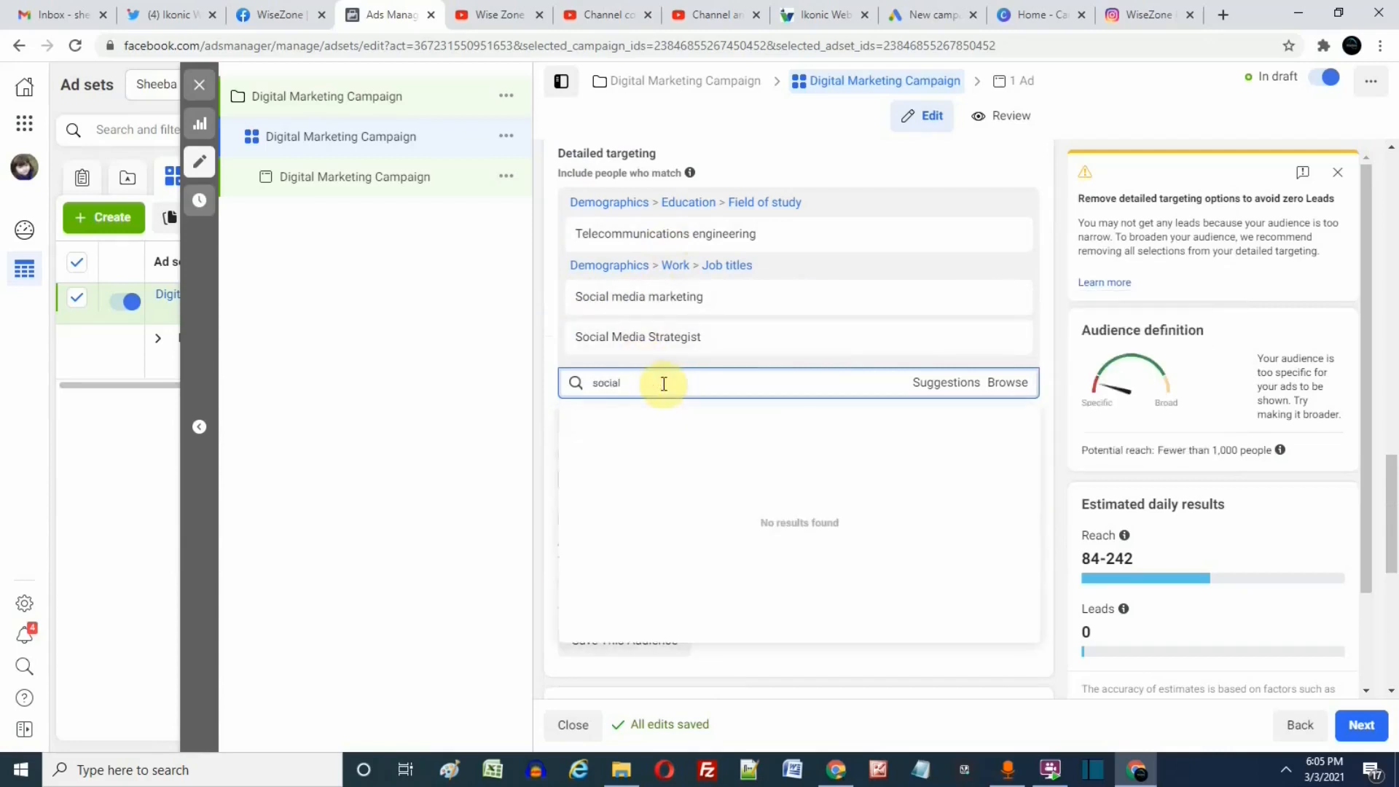
pyautogui.write('ocial')
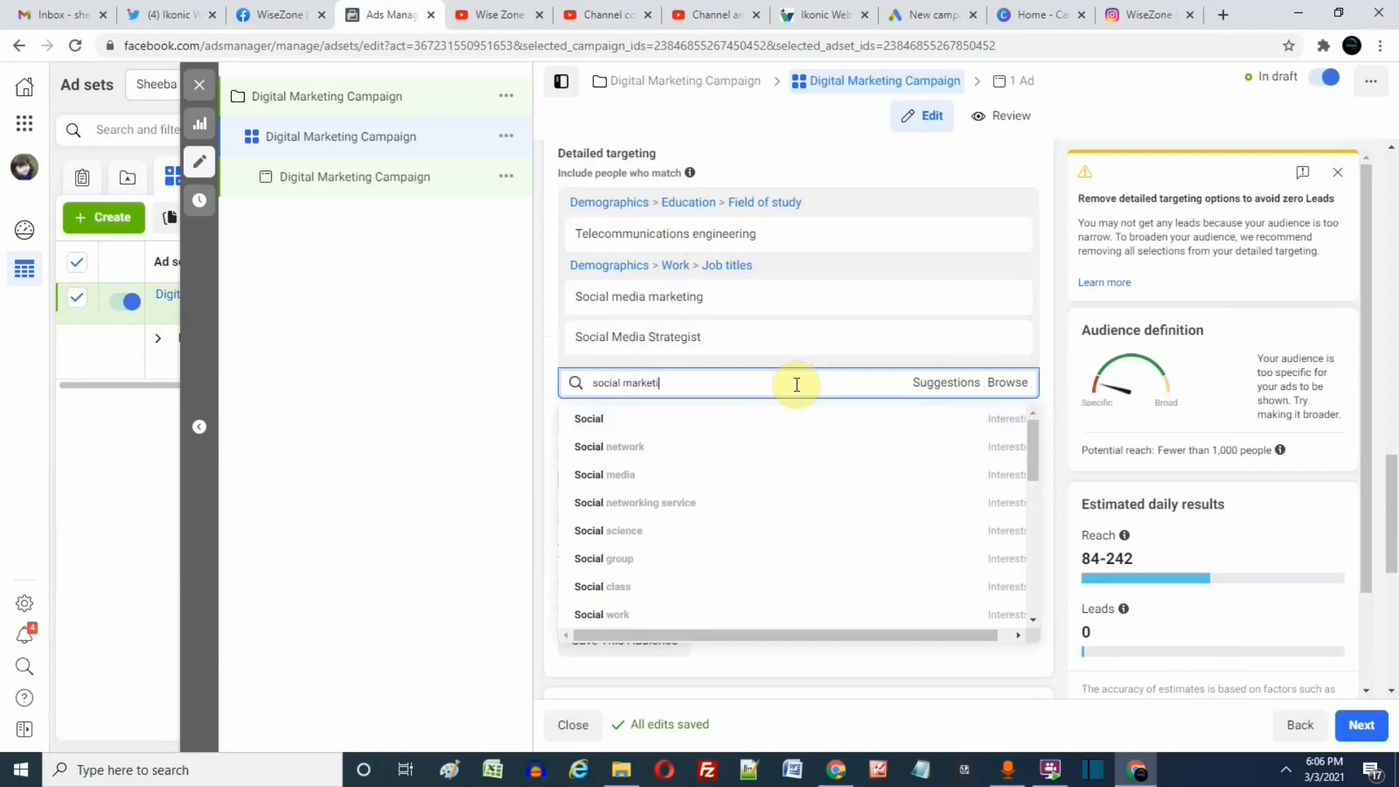
pyautogui.write('marketing')
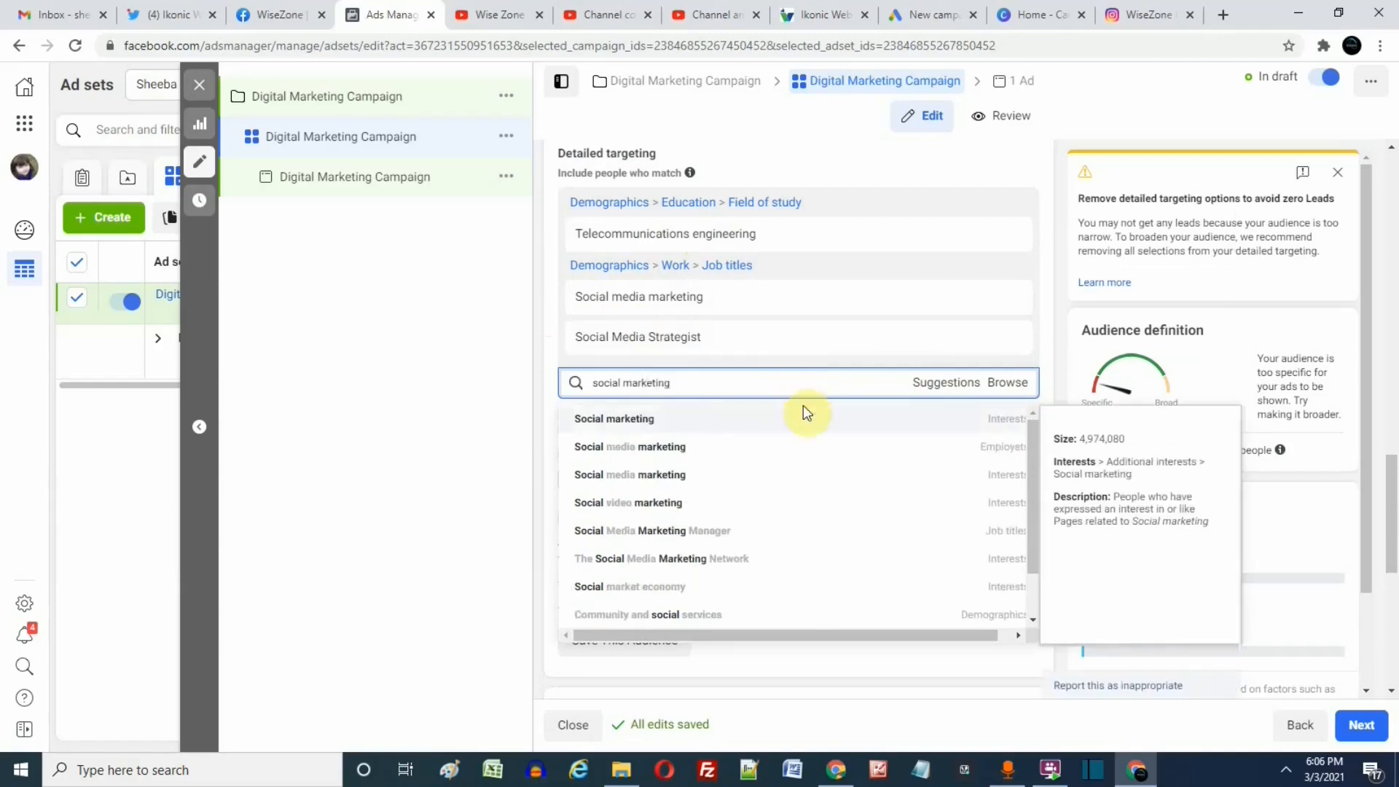
pyautogui.moveTo(677, 380); pyautogui.dragTo(589, 385)
pyautogui.hotkey('ctrl', 'c')
pyautogui.moveTo(736, 415)
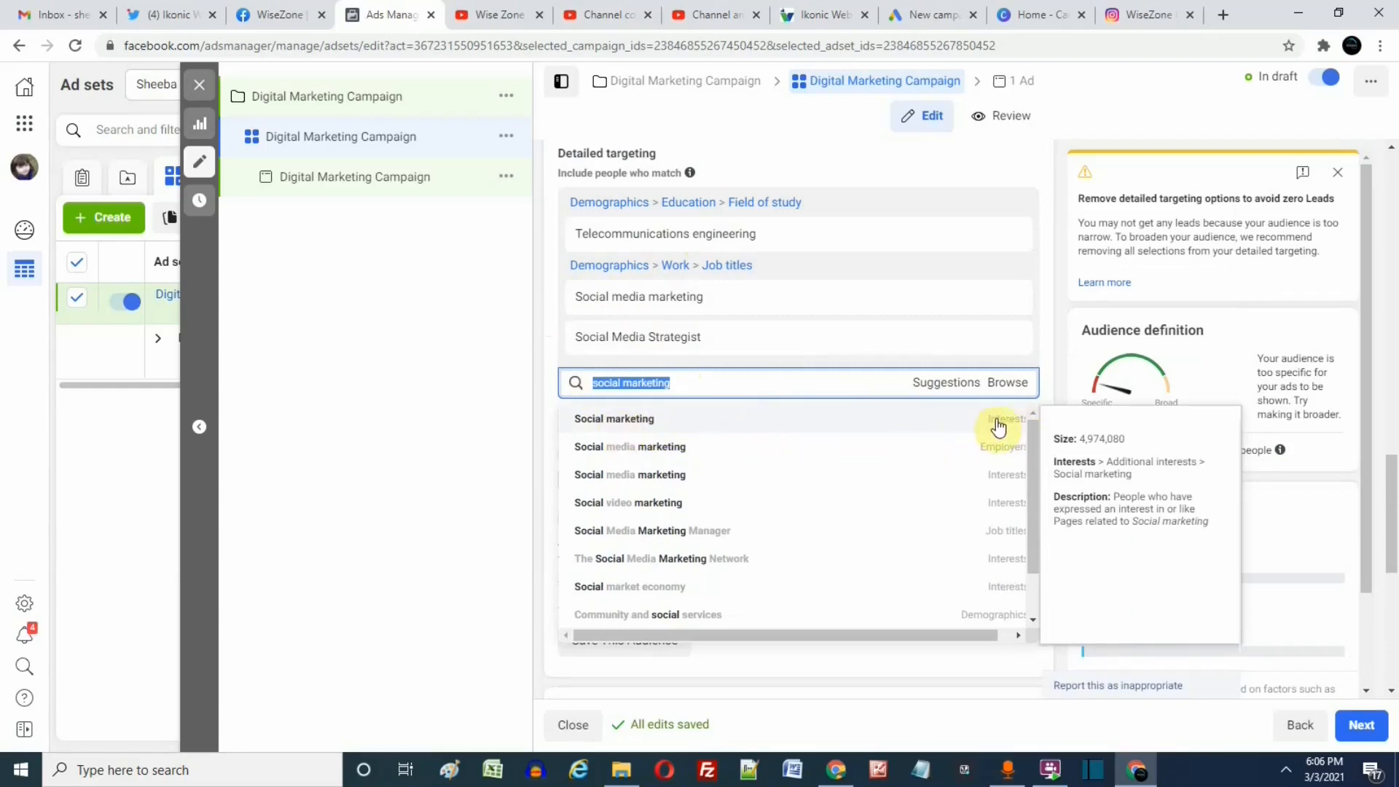
pyautogui.click(652, 422)
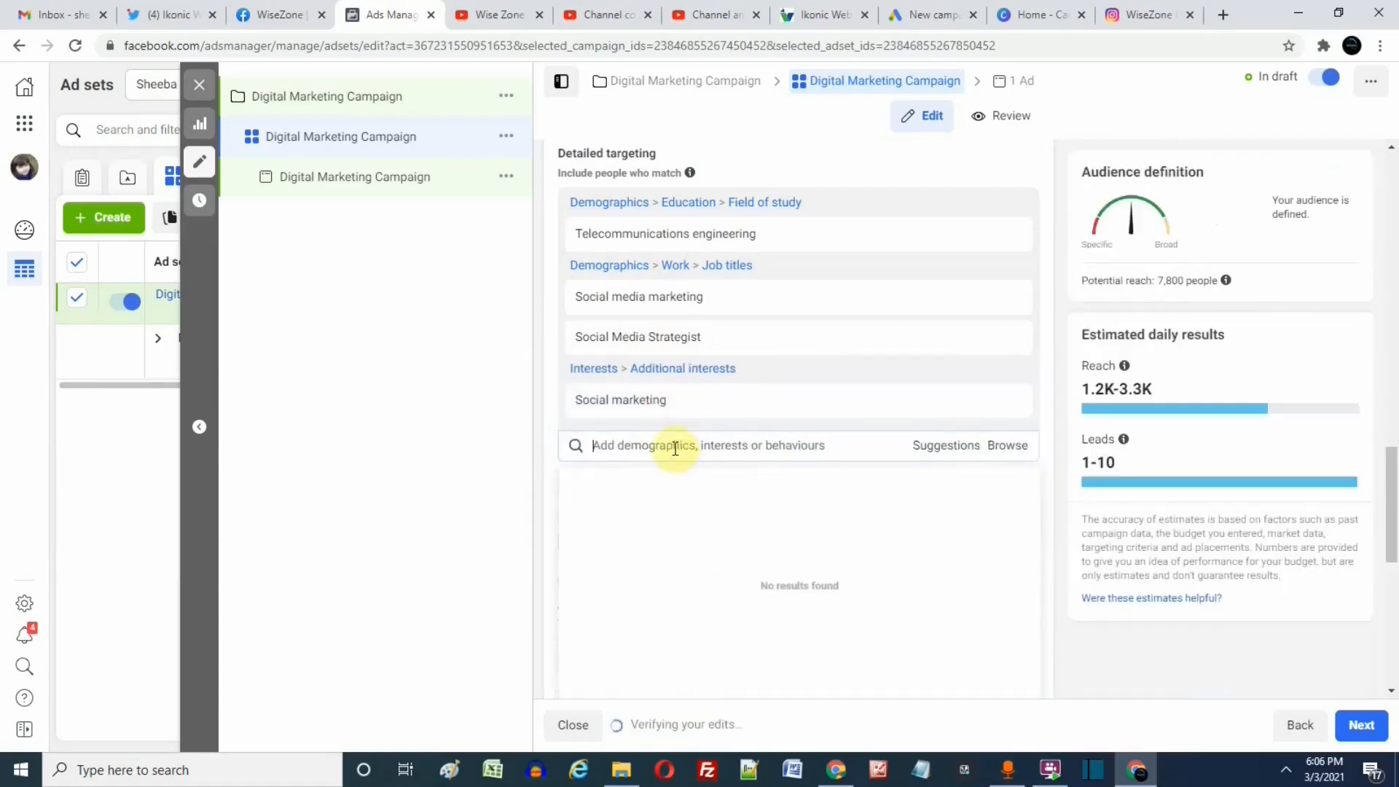
# Search detailed targeting for "social marketing" again and add Social media marketing both as an employer and as an interest.
pyautogui.click(674, 445)
pyautogui.hotkey('ctrl', 'v')
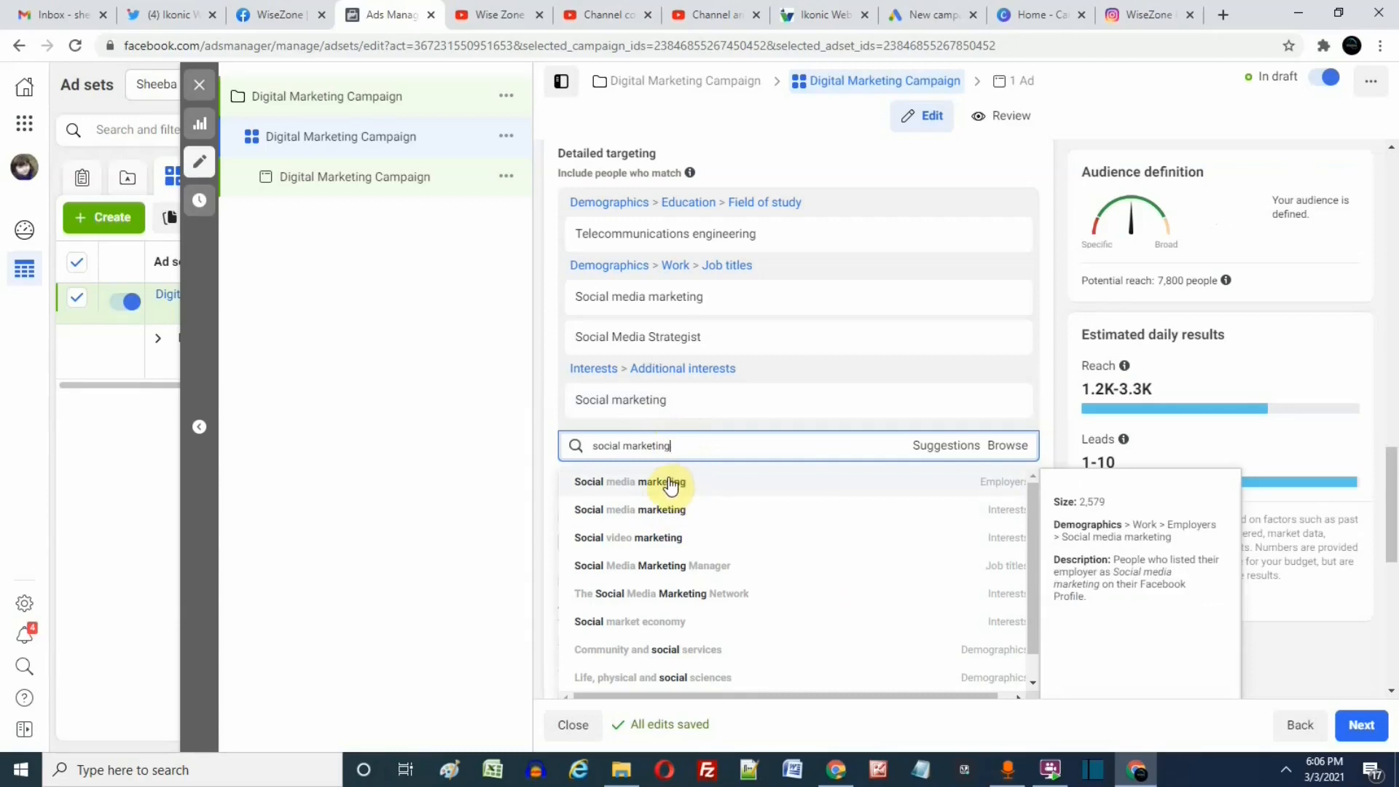
pyautogui.click(671, 485)
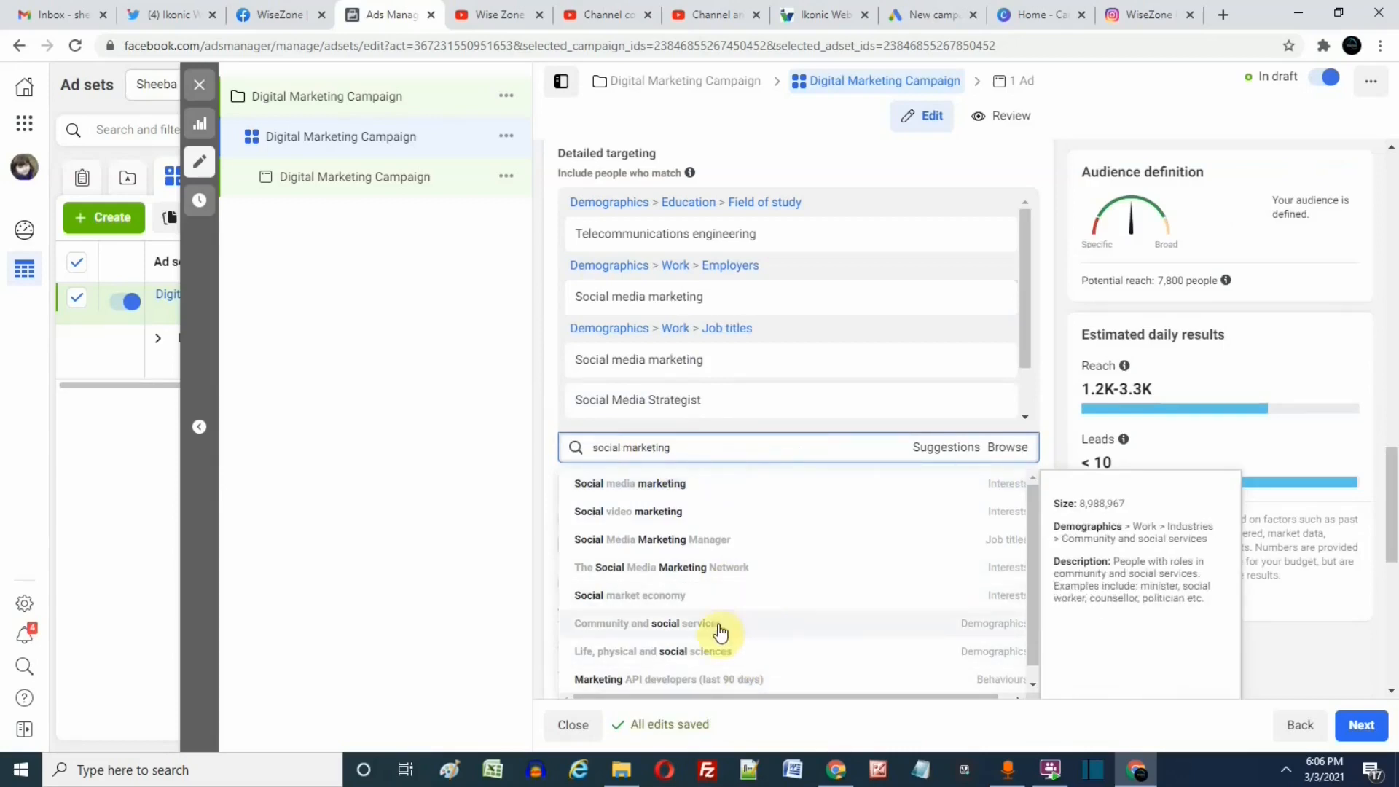
pyautogui.click(690, 485)
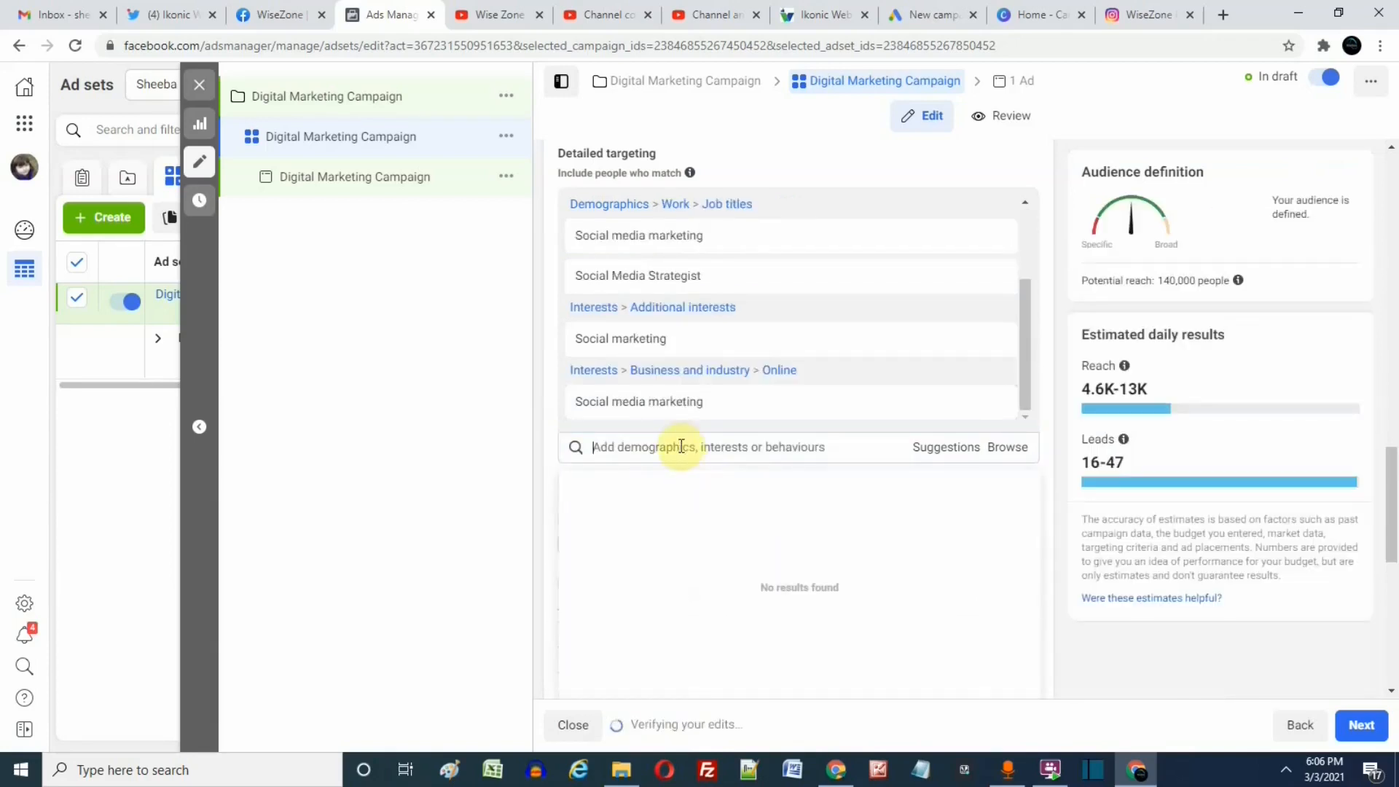
# Search detailed targeting for "digital marketing" and add the Digital marketing interest under Business and industry > Online.
pyautogui.click(680, 446)
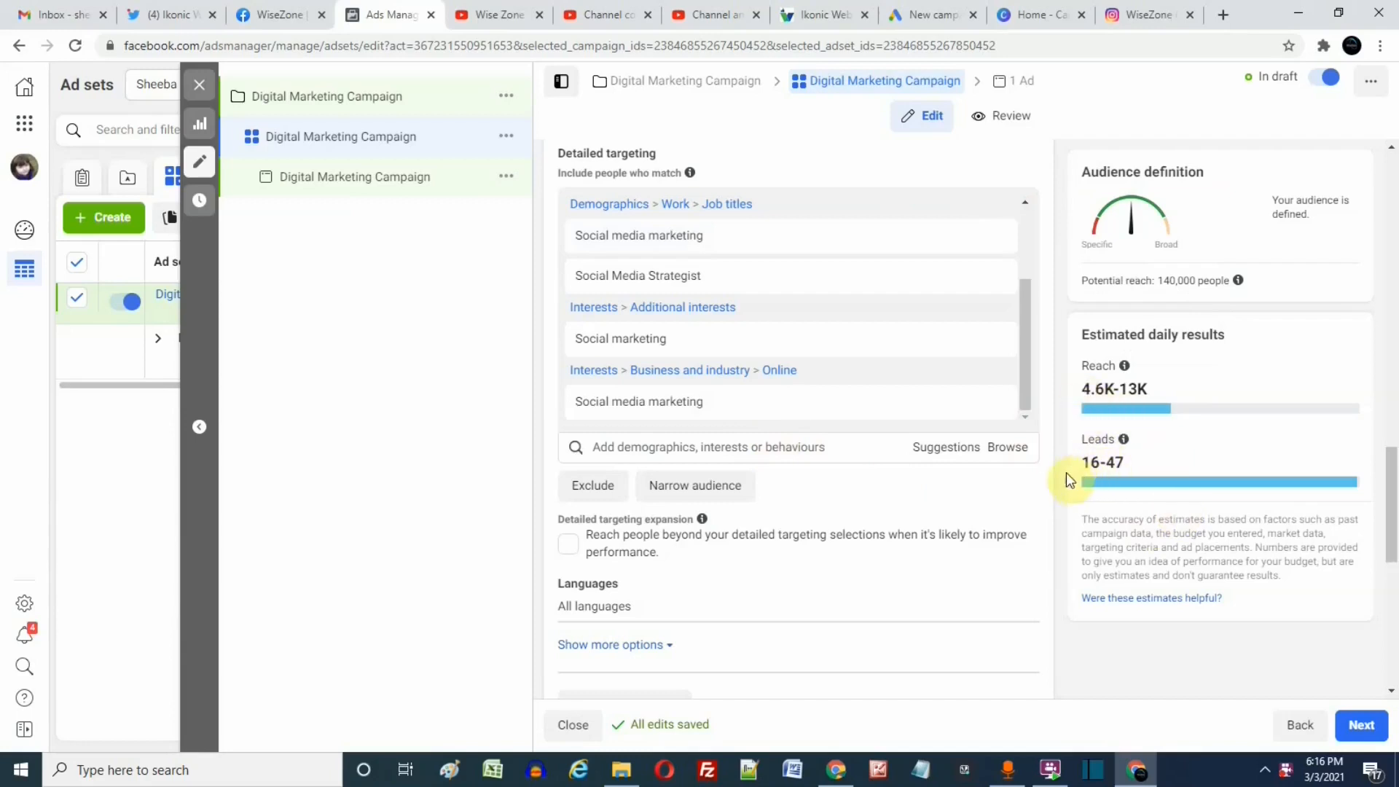
pyautogui.click(721, 451)
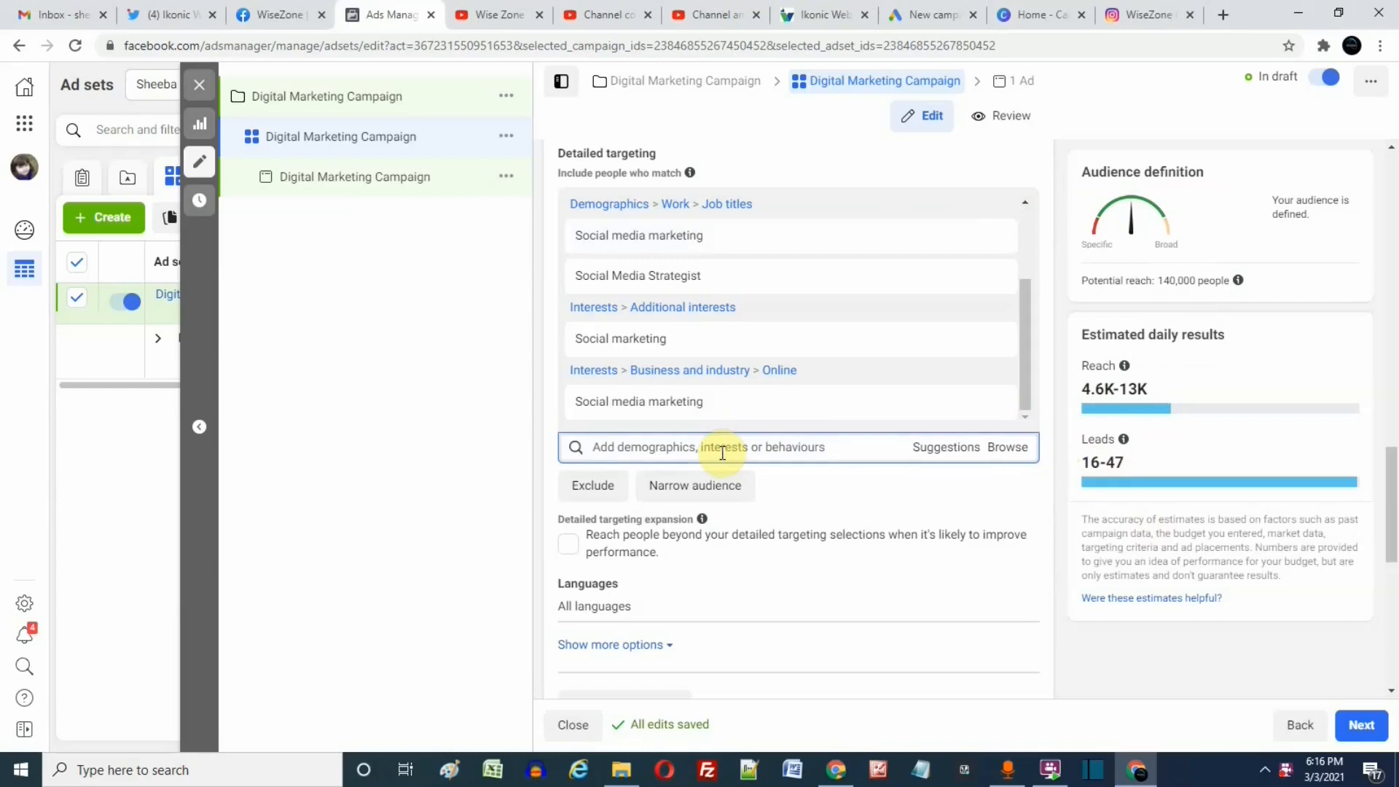
pyautogui.write('digital marketing')
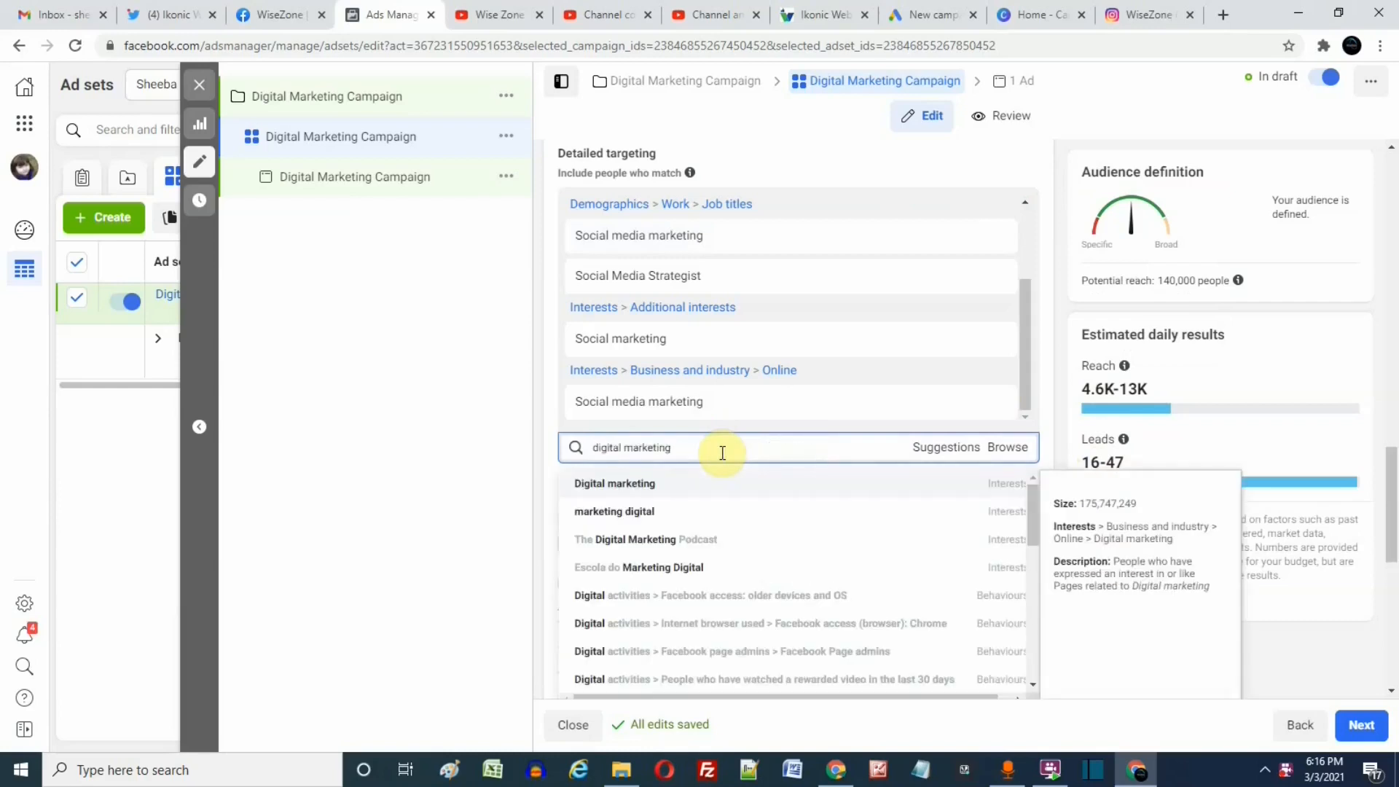
pyautogui.click(617, 487)
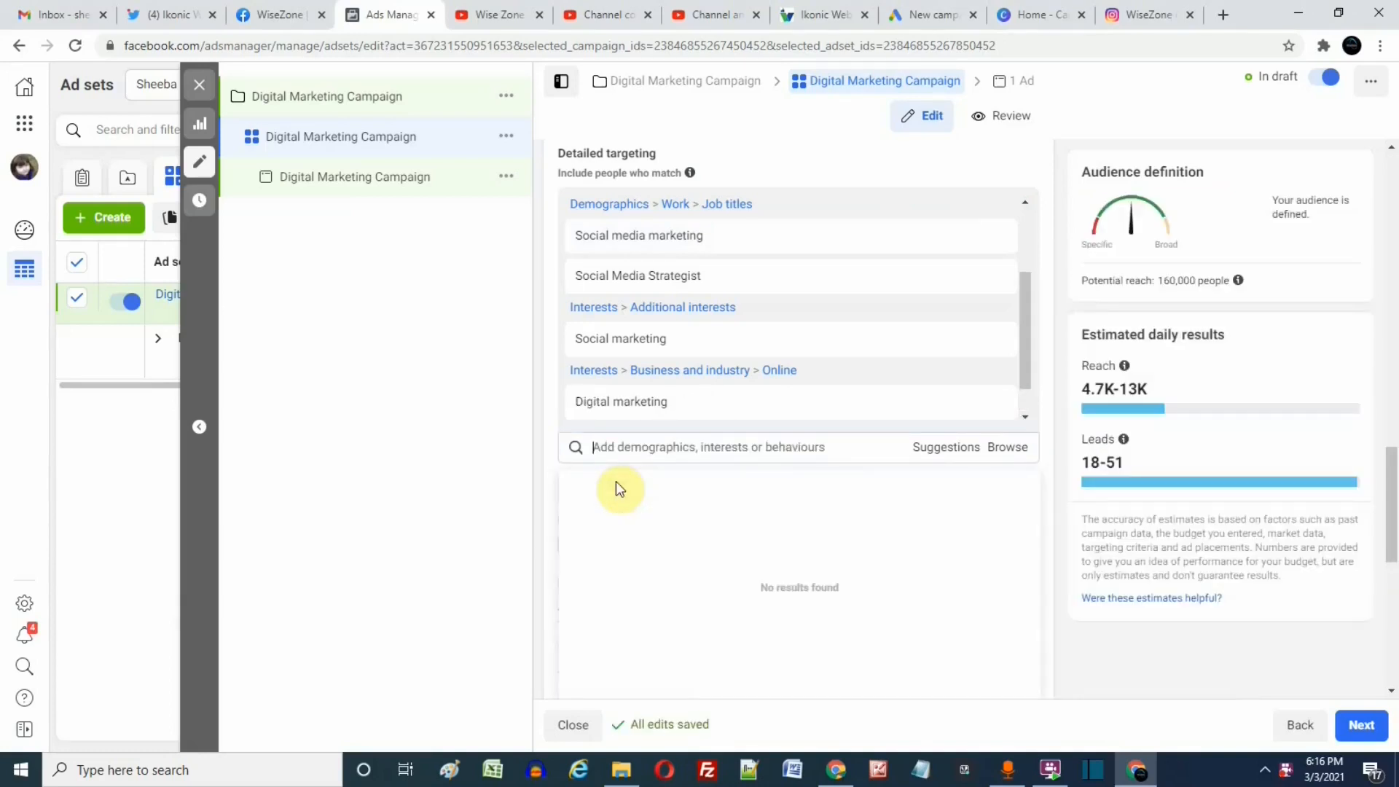
# Search for "digital marketing" again, add the "marketing digital" interest from Additional interests, and close the suggestions list.
pyautogui.click(683, 444)
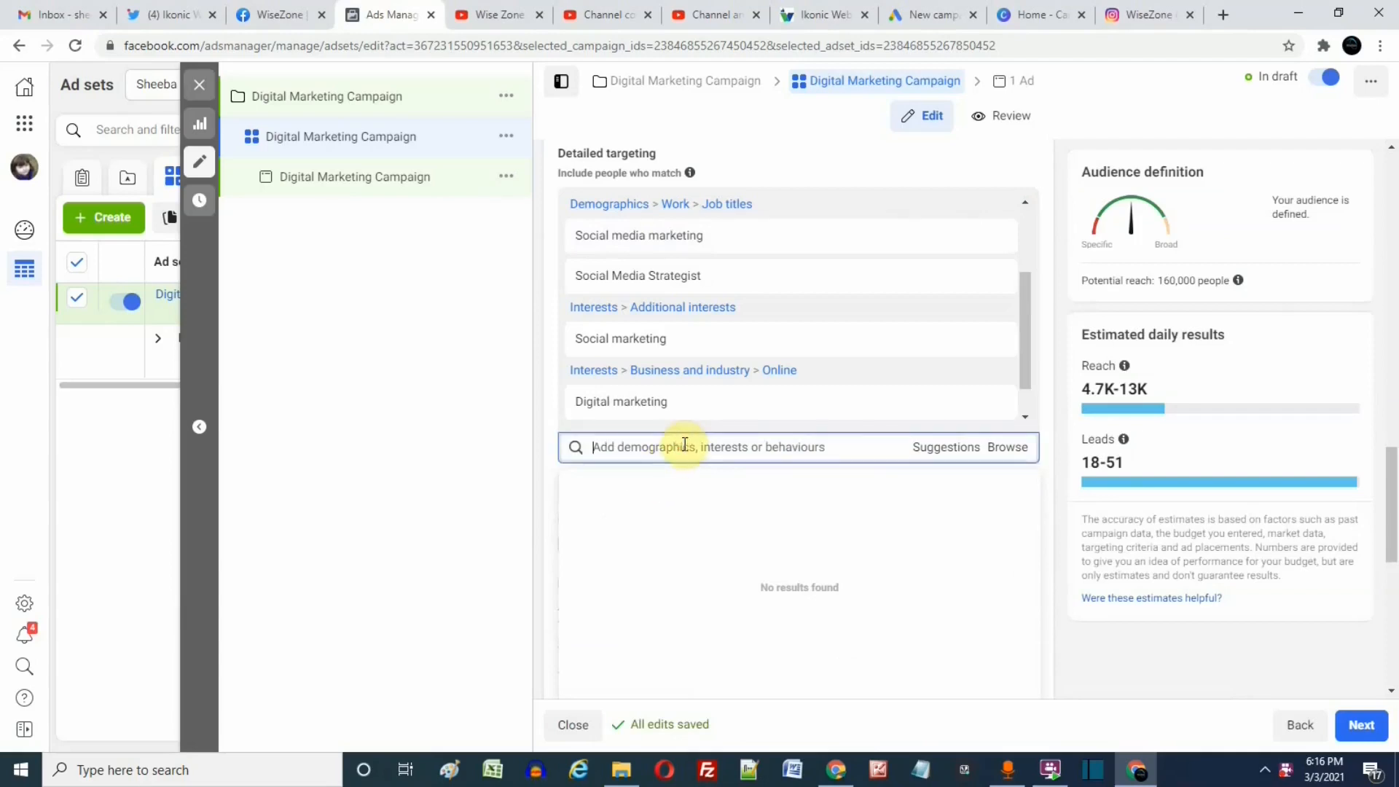
pyautogui.write('digital marketing')
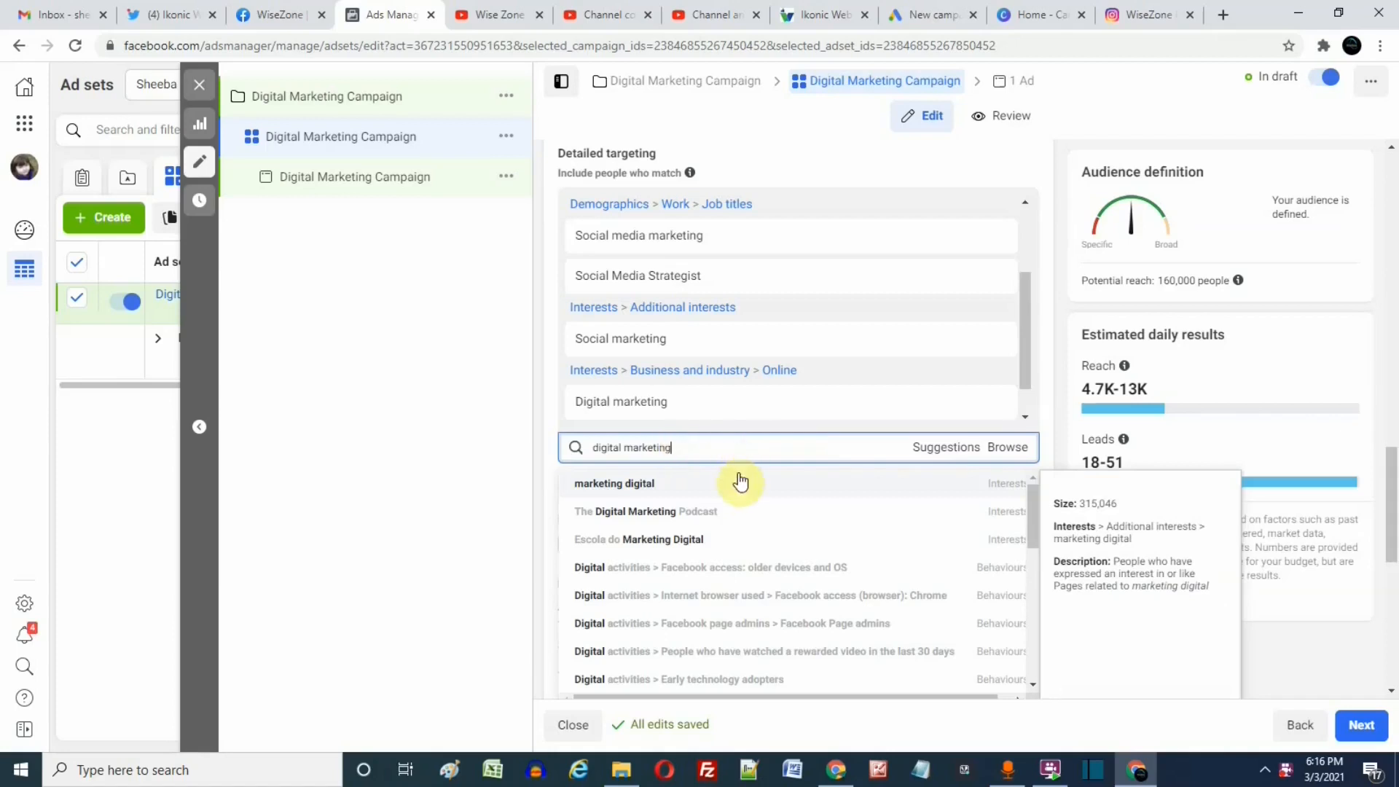
pyautogui.click(660, 490)
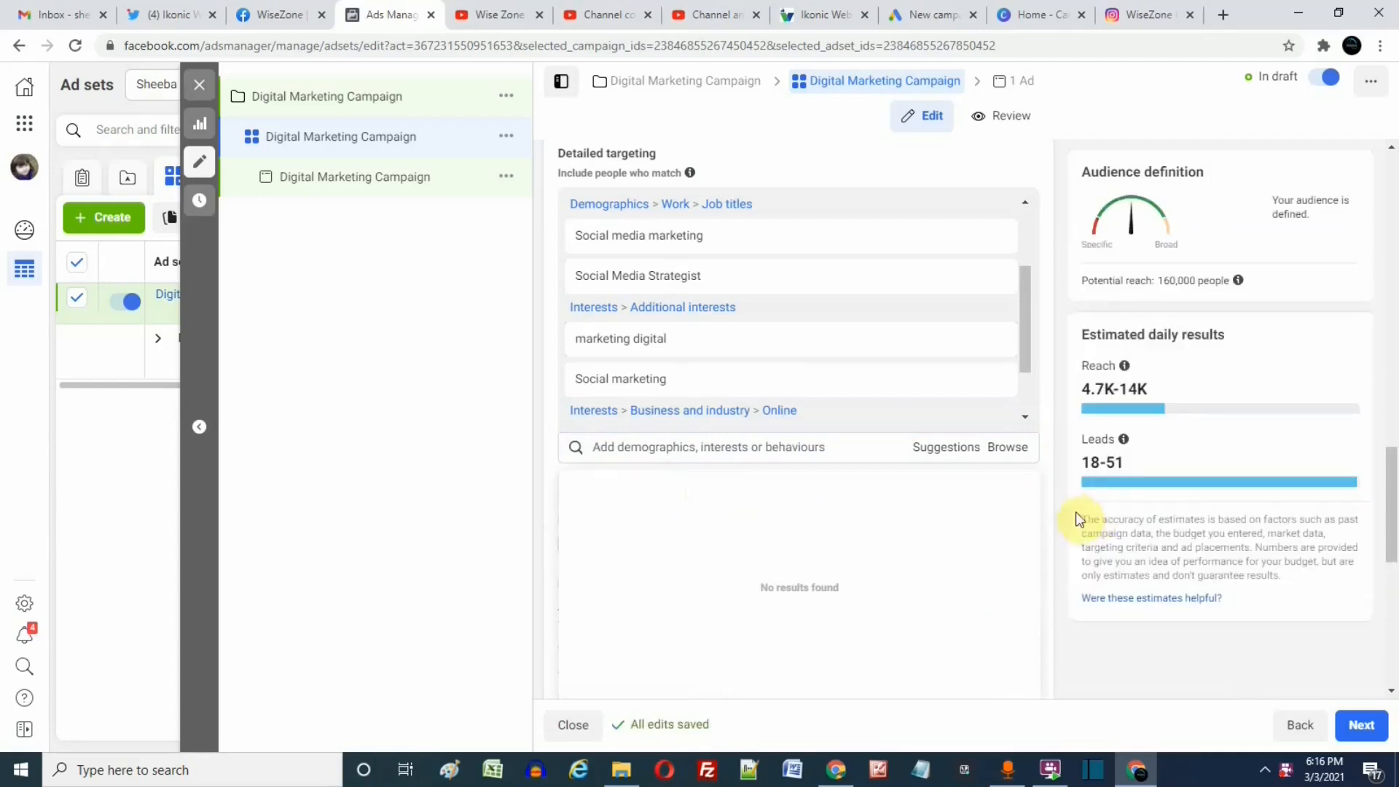
pyautogui.click(1056, 508)
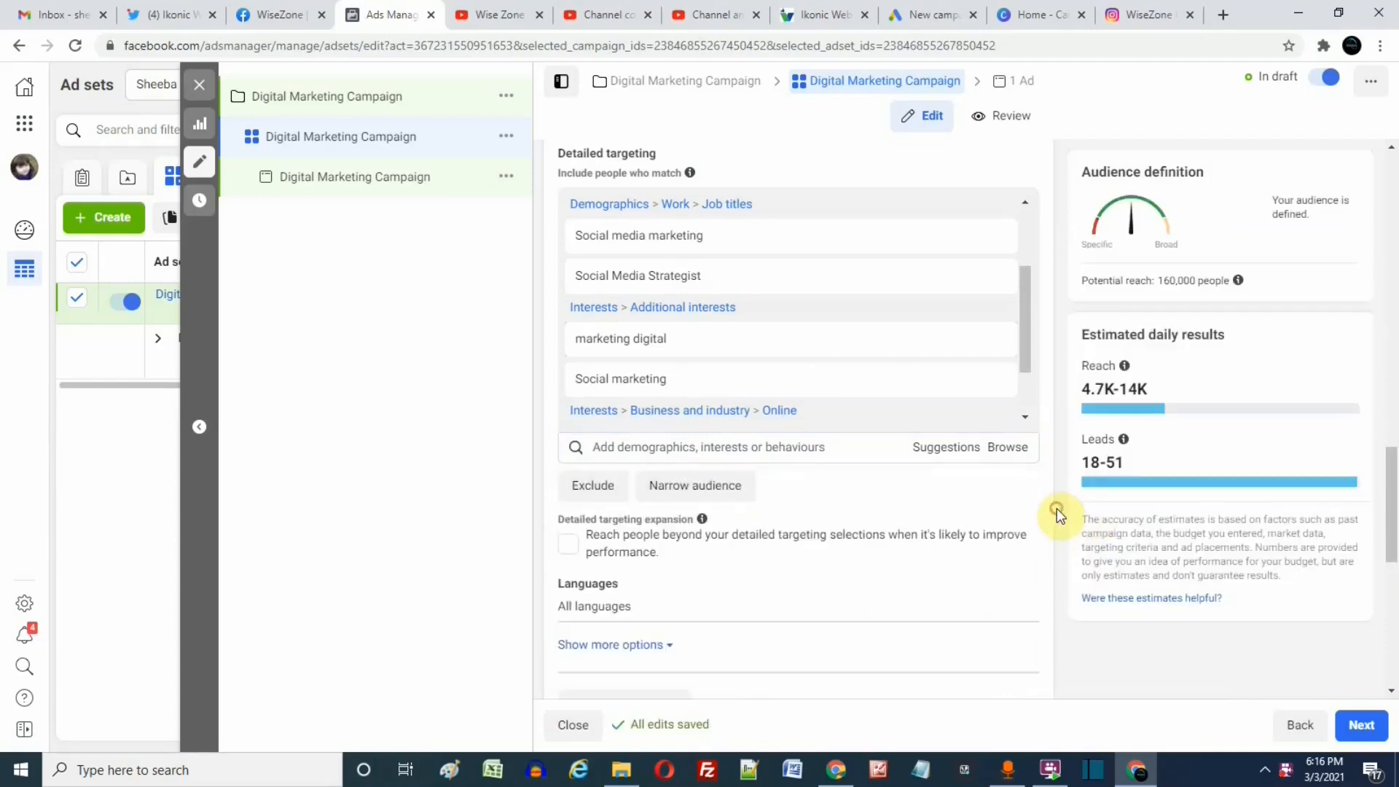
pyautogui.scroll(2, 1056, 508)
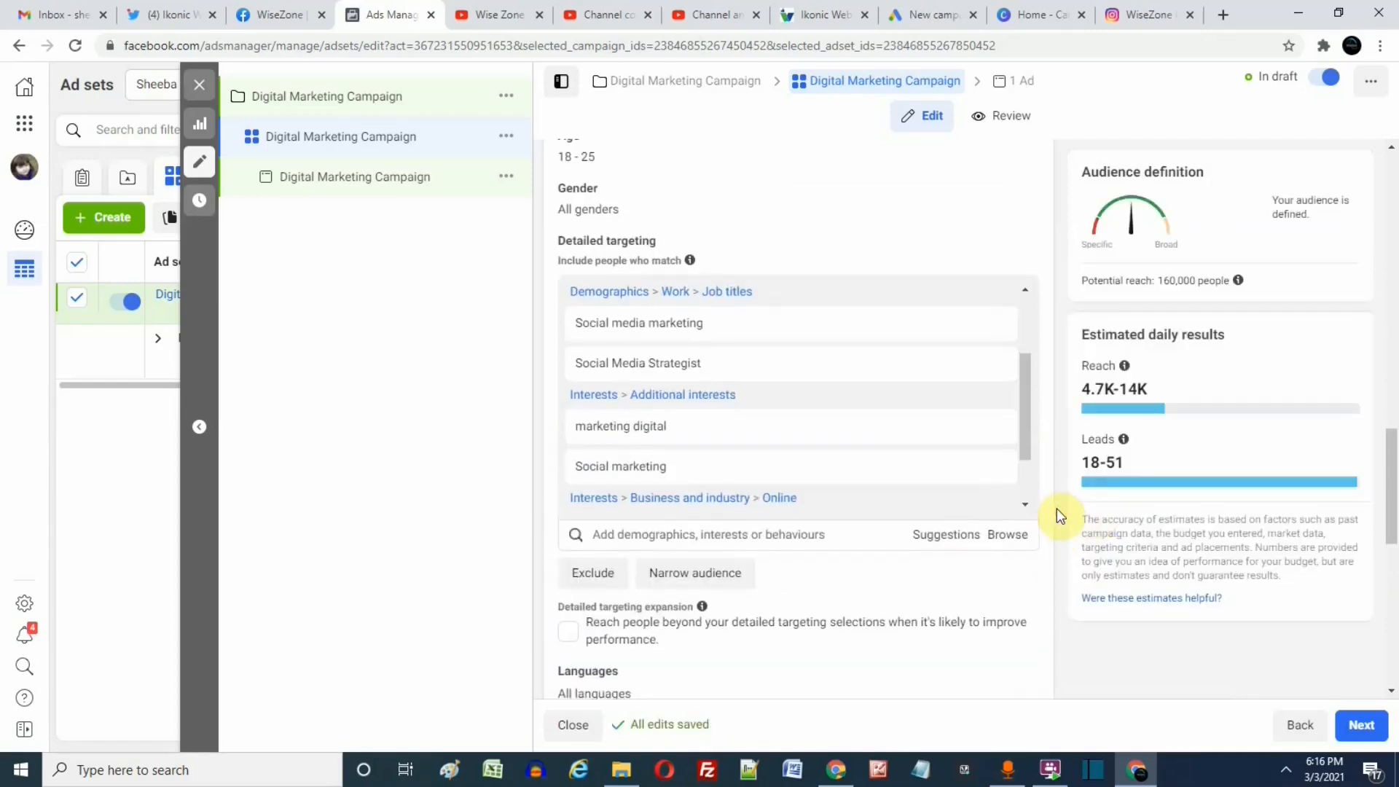